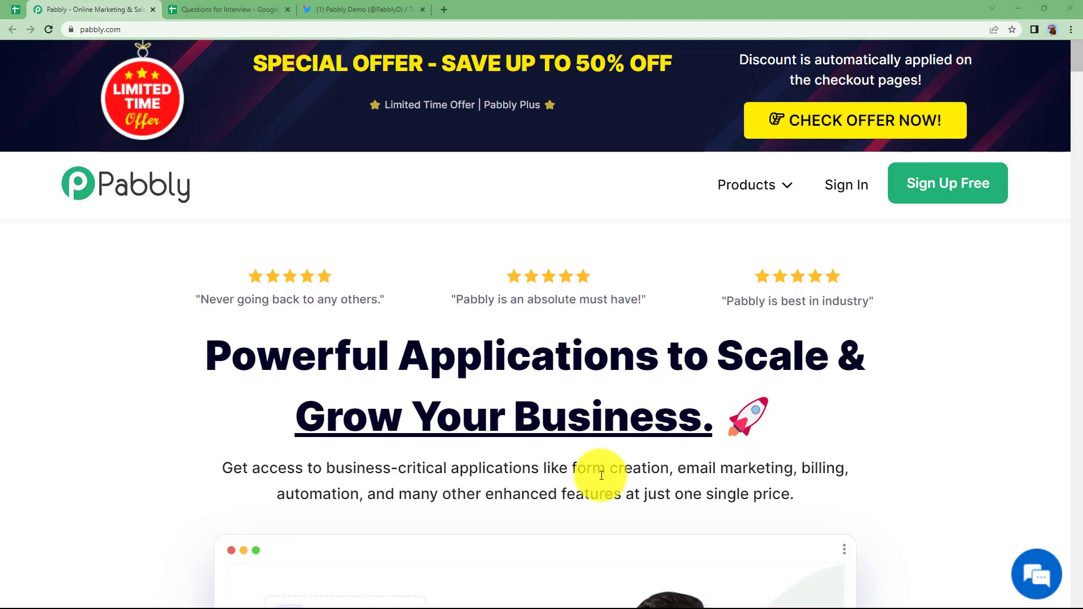
# Step: Switch to the browser tab showing the Pabbly Demo Twitter profile
pyautogui.click(372, 6)
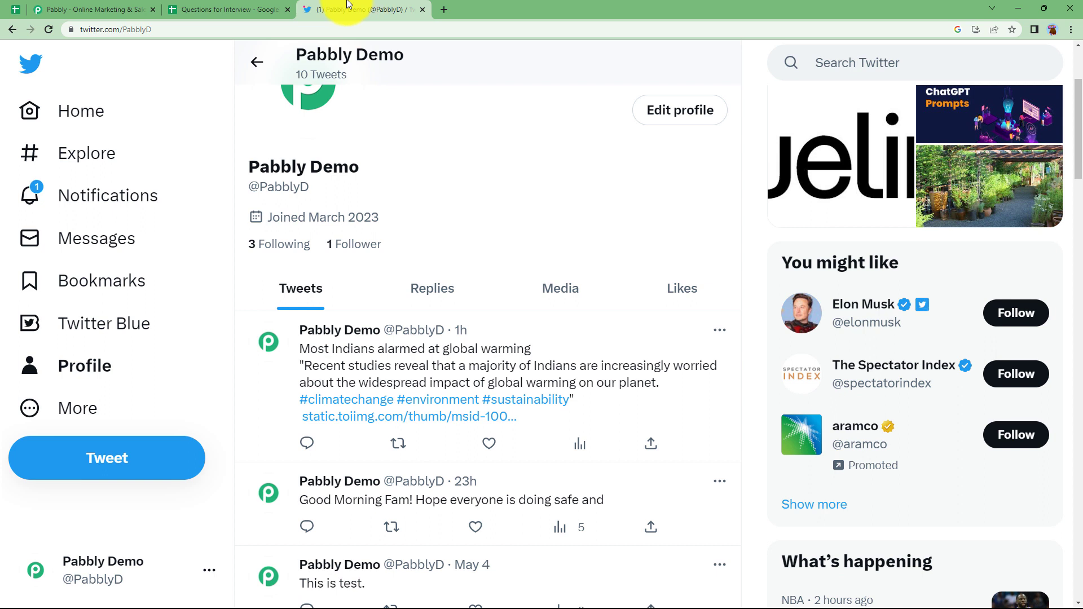
# Step: Glance at the empty Questions for Interview sheet, then go back to the pabbly.com home page
pyautogui.click(214, 7)
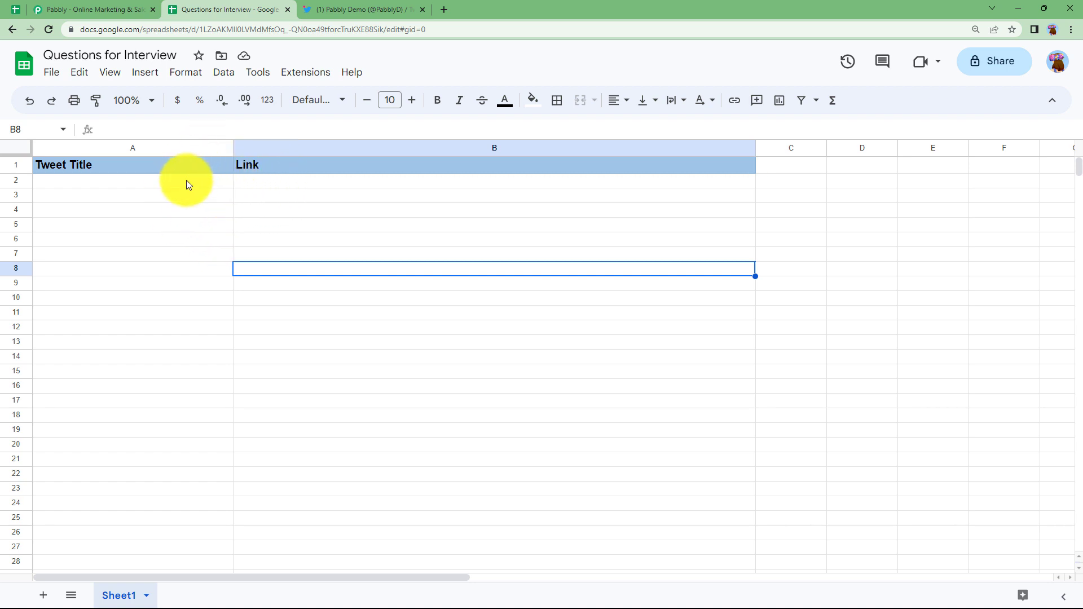
pyautogui.click(125, 6)
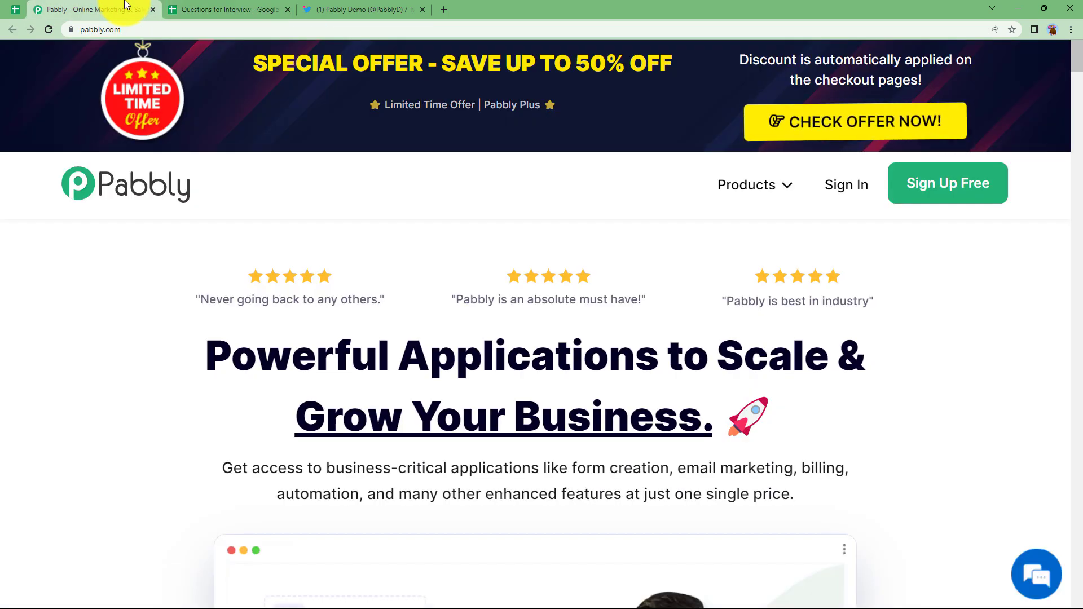
# Step: Sign in to Pabbly Accounts and launch Pabbly Connect from the apps list
pyautogui.click(847, 190)
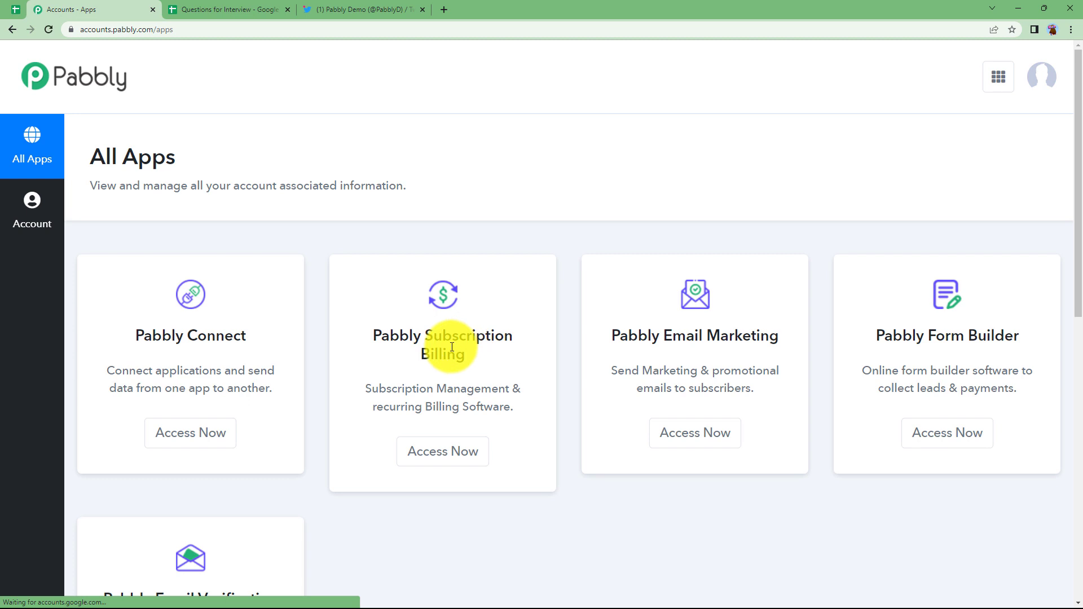
pyautogui.scroll(-3, 413, 356)
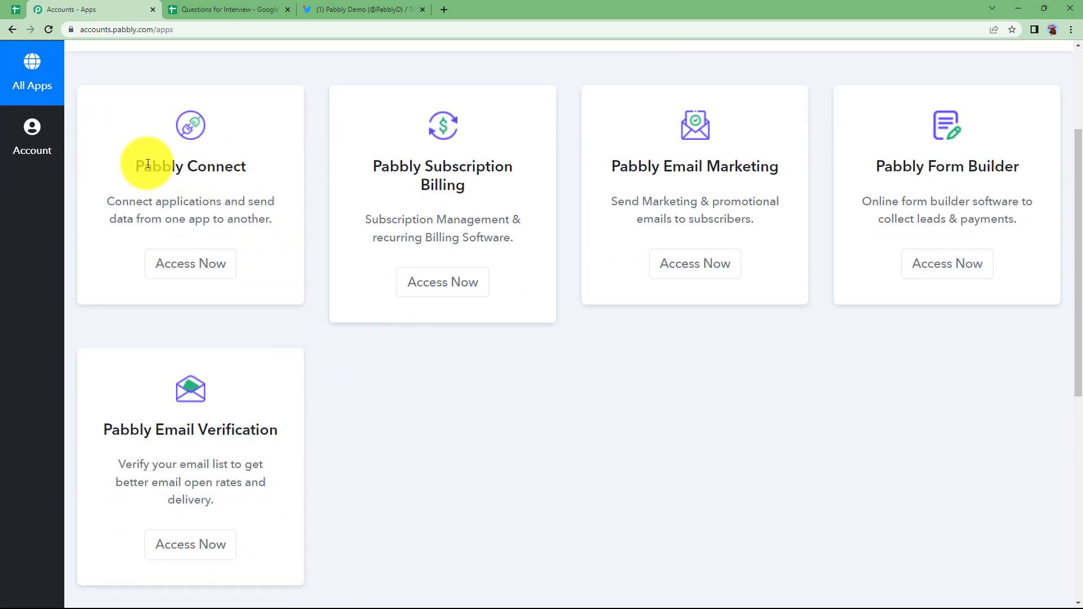
pyautogui.moveTo(121, 165); pyautogui.dragTo(273, 165)
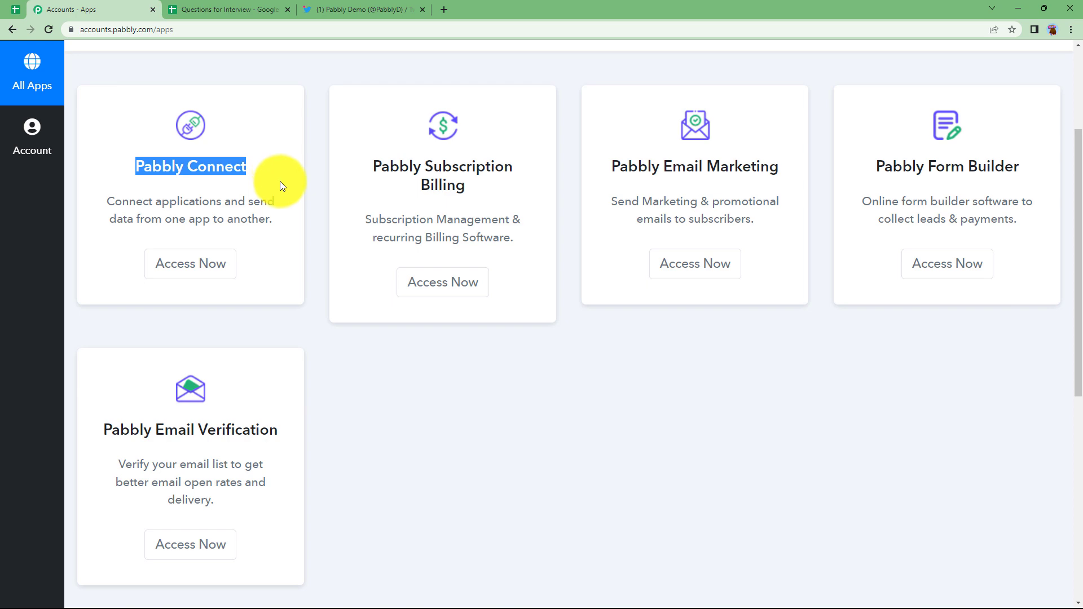
pyautogui.click(199, 275)
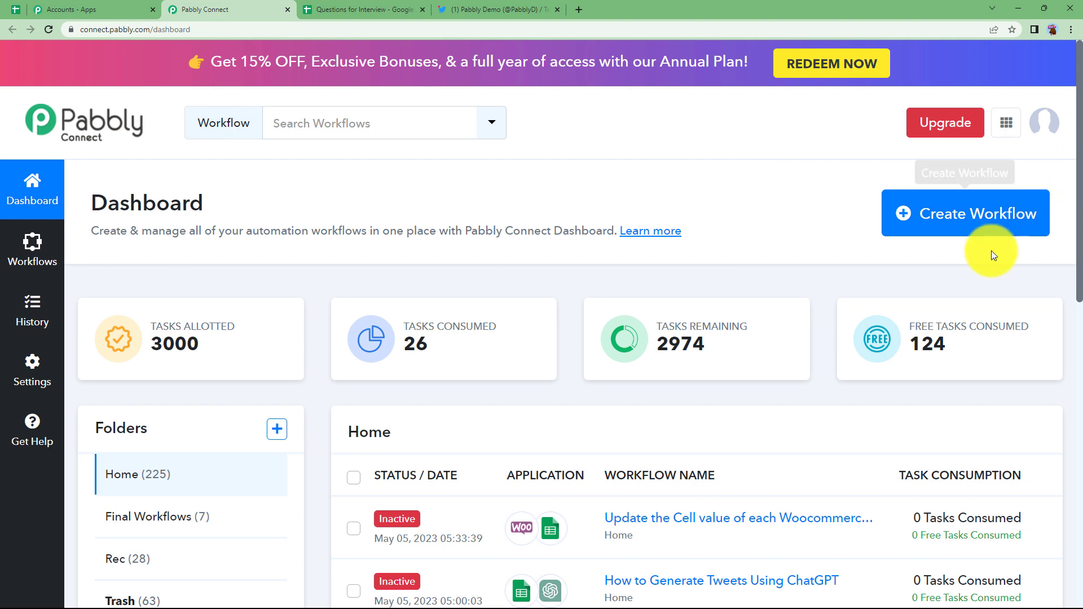
# Step: Start a new workflow and create it with the name 'Generate Tweets using ChatGPT'
pyautogui.click(945, 216)
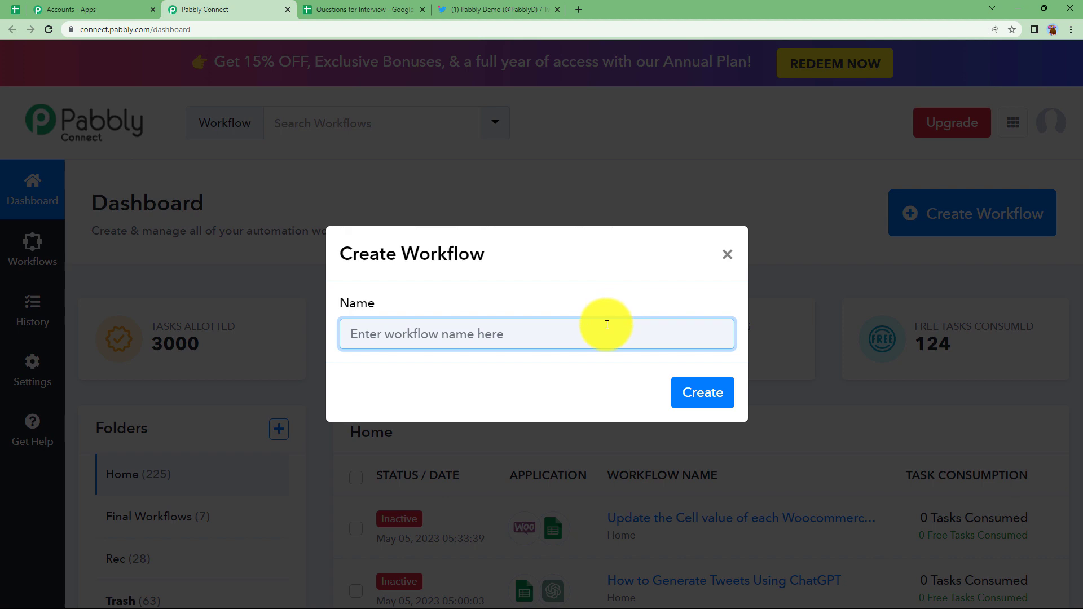
pyautogui.write('Generate Tweets')
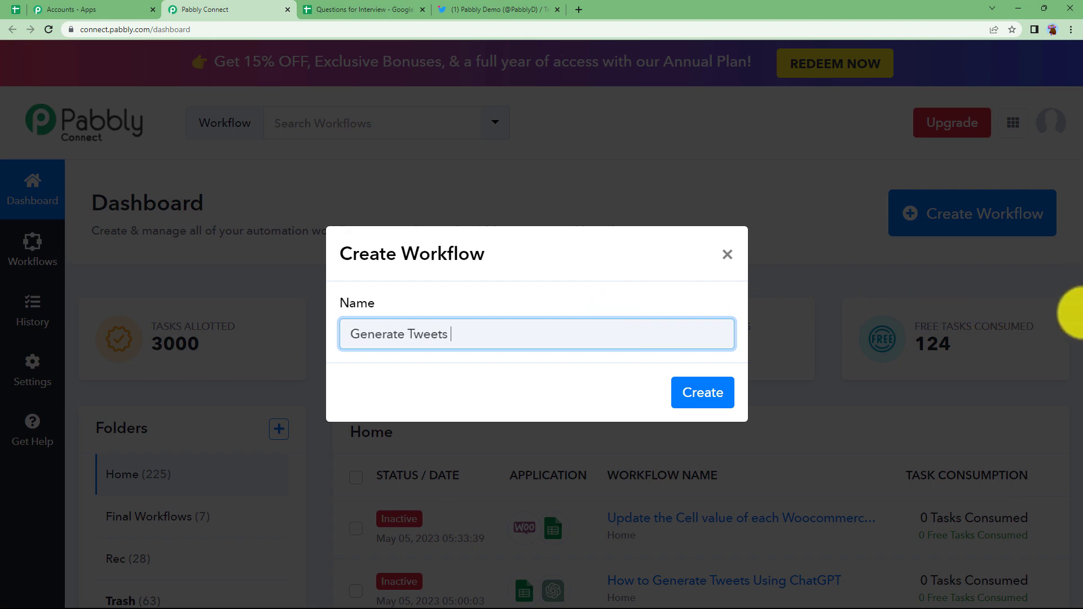
pyautogui.write(' using ChatGPT')
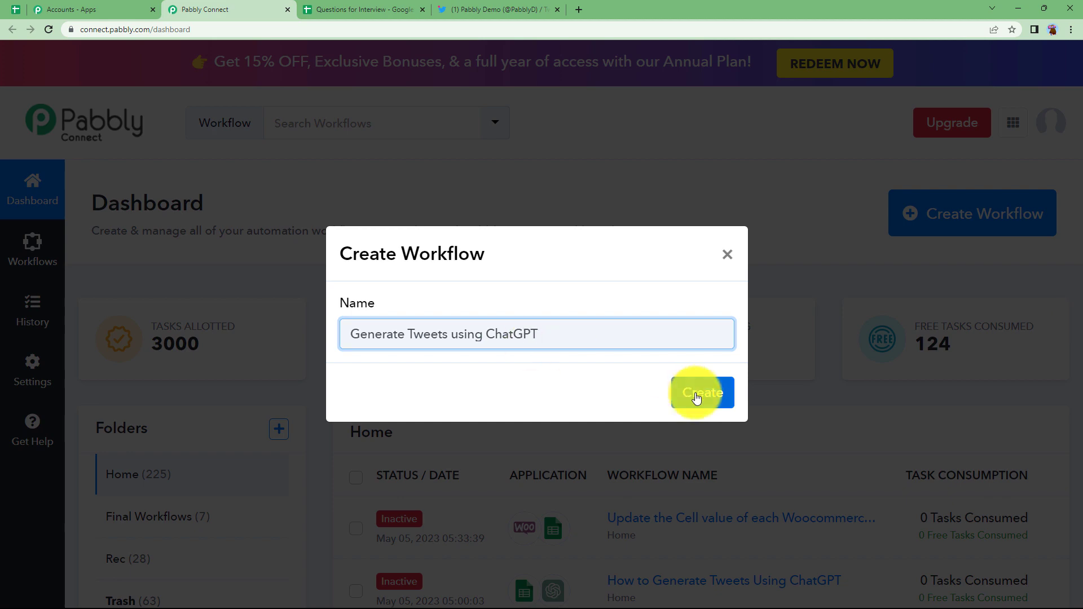
pyautogui.click(695, 394)
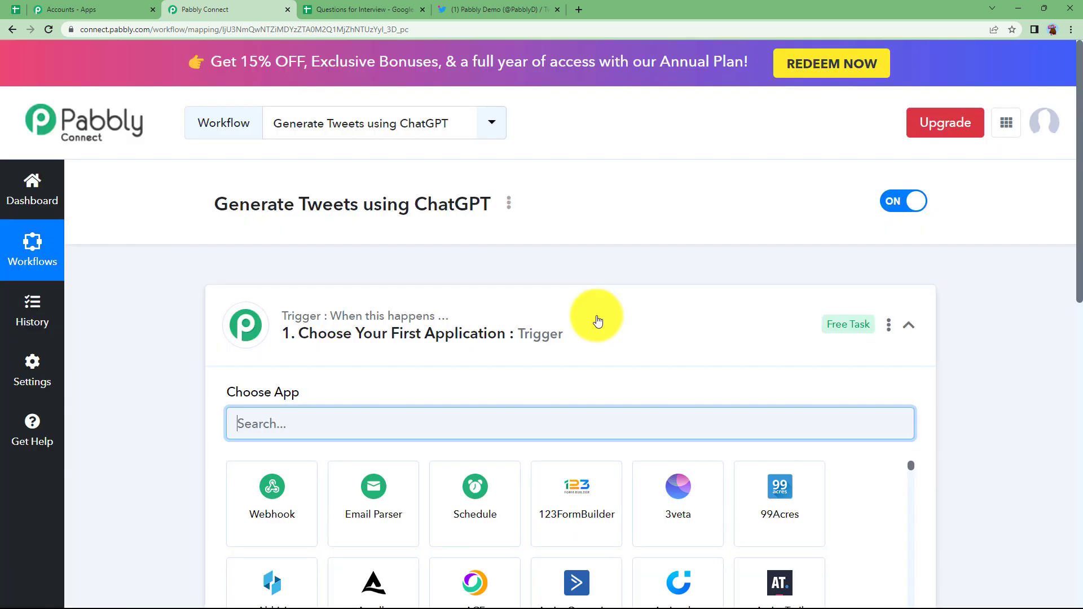
# Step: Check the spreadsheet briefly, then expand the trigger step to reveal its app choices
pyautogui.click(592, 316)
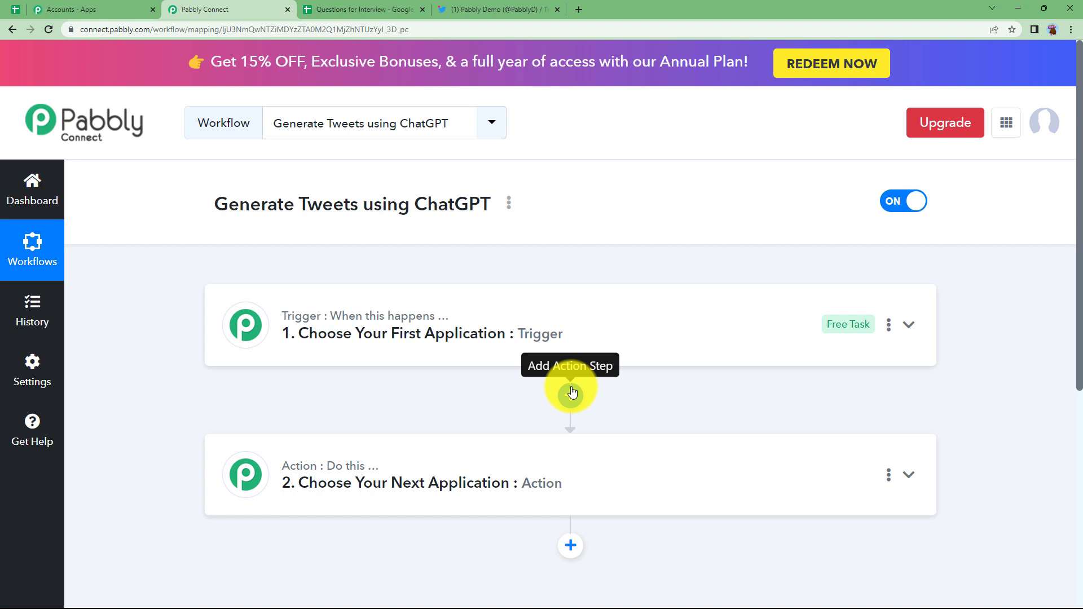
pyautogui.moveTo(299, 326)
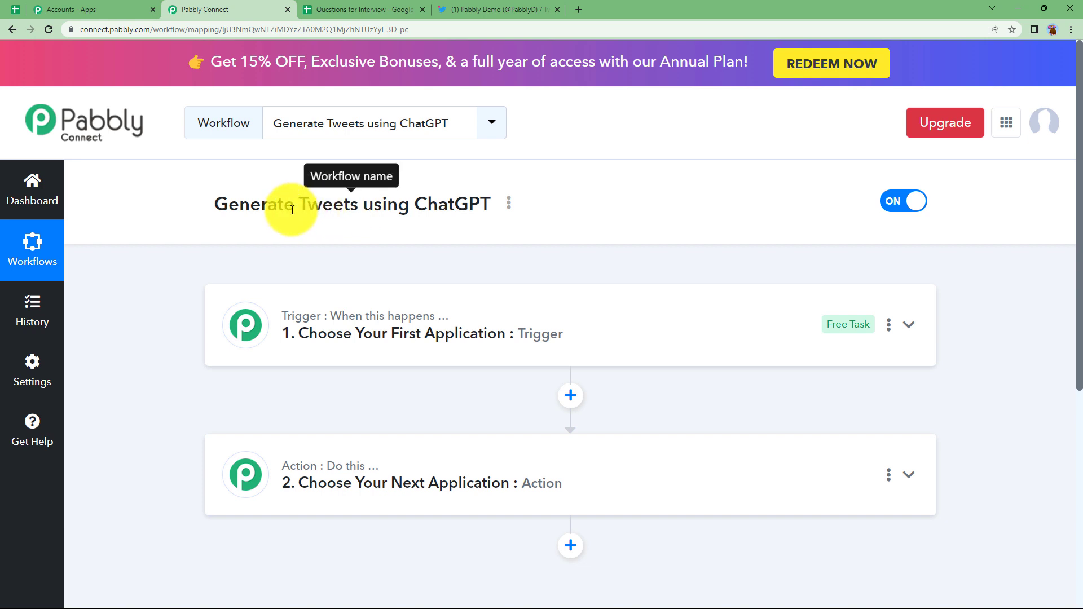
pyautogui.click(339, 9)
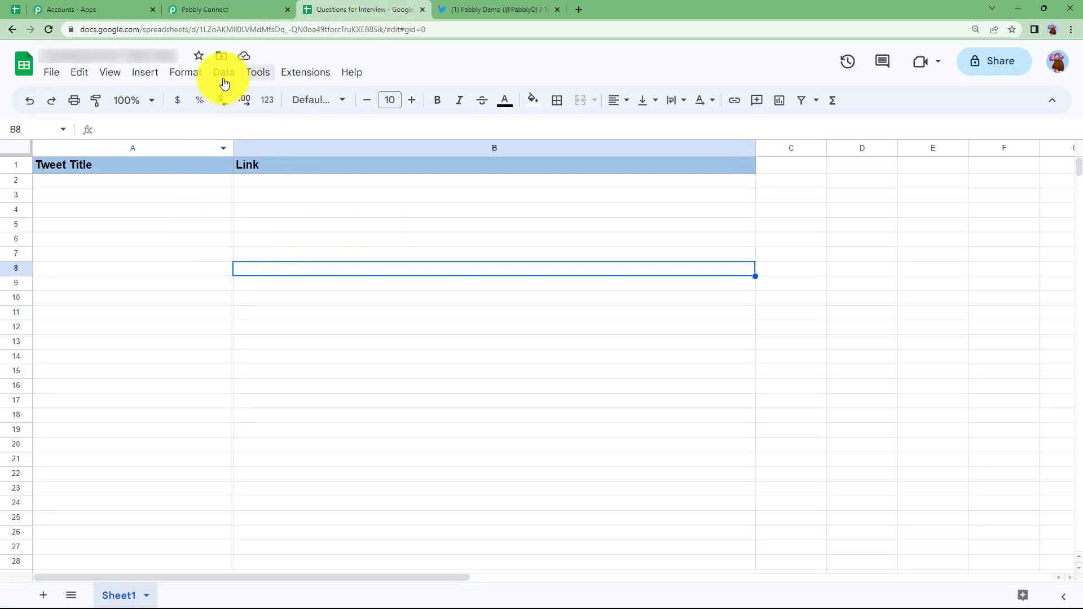
pyautogui.hotkey('ctrl', 'shift', 'Tab')
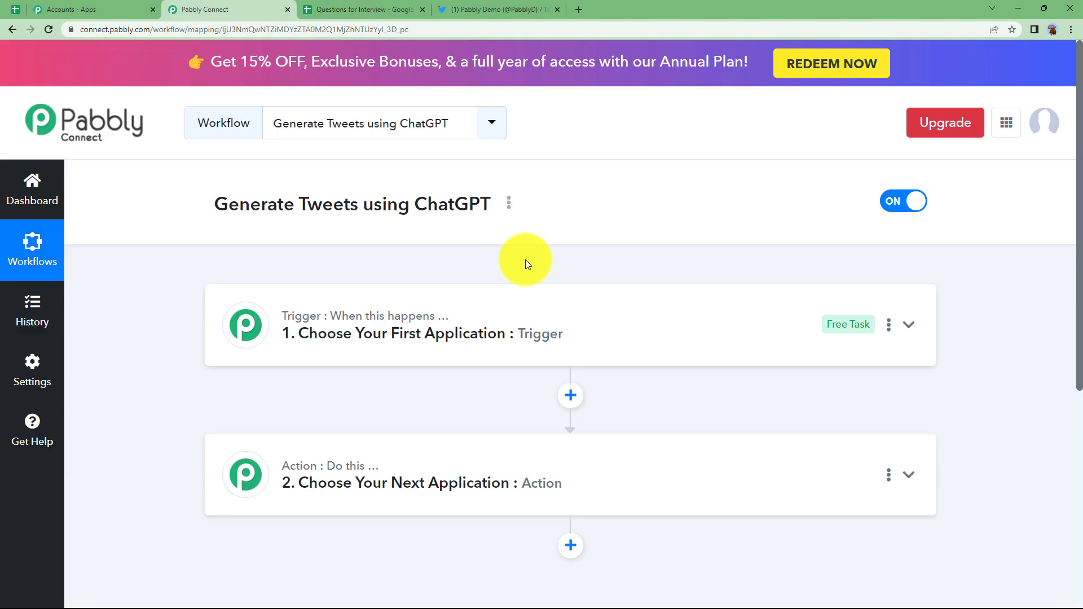
pyautogui.click(377, 310)
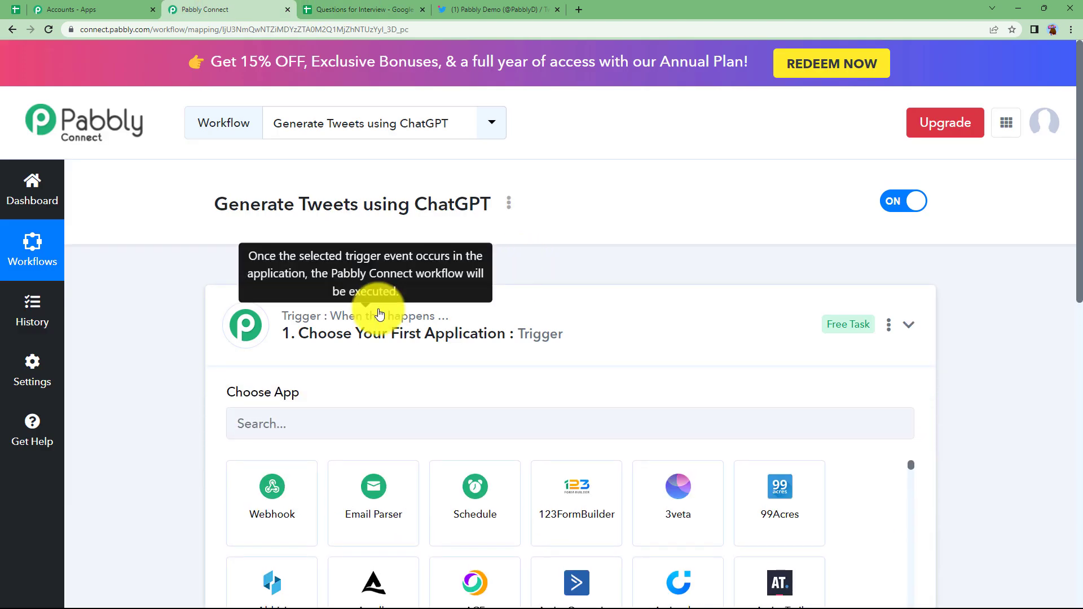
pyautogui.click(379, 314)
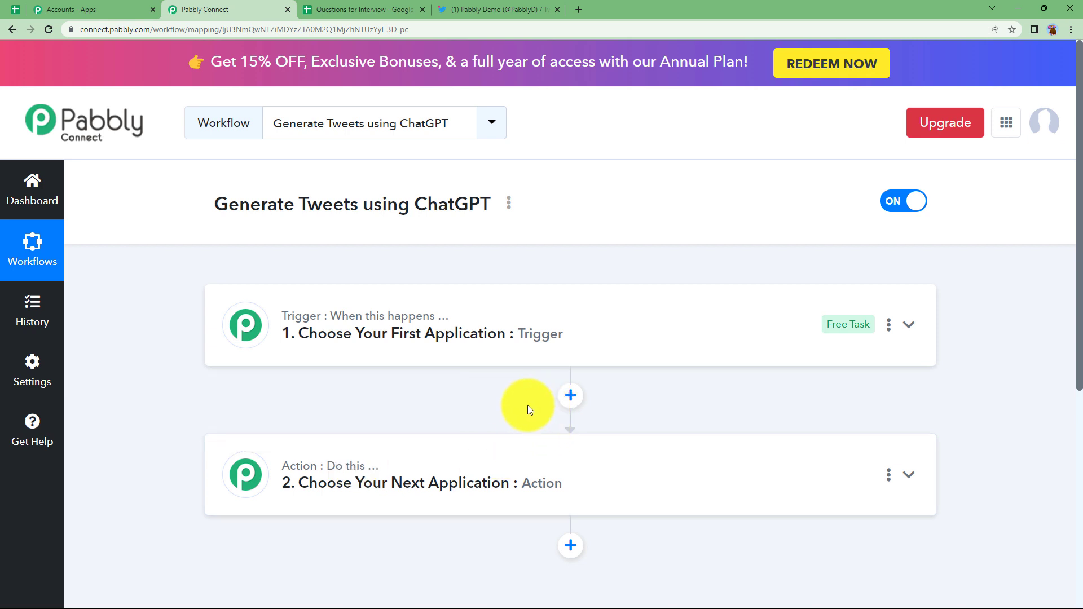
pyautogui.click(477, 327)
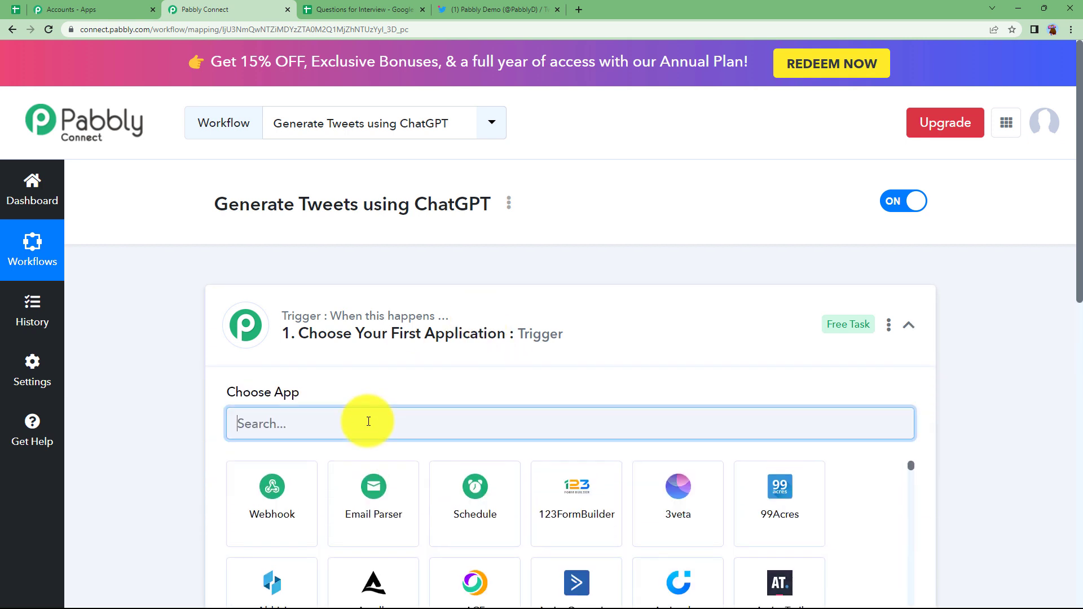
# Step: Set the trigger to Google Sheets with the 'New or Updated Spreadsheet Row' event
pyautogui.write('GOOGLE S')
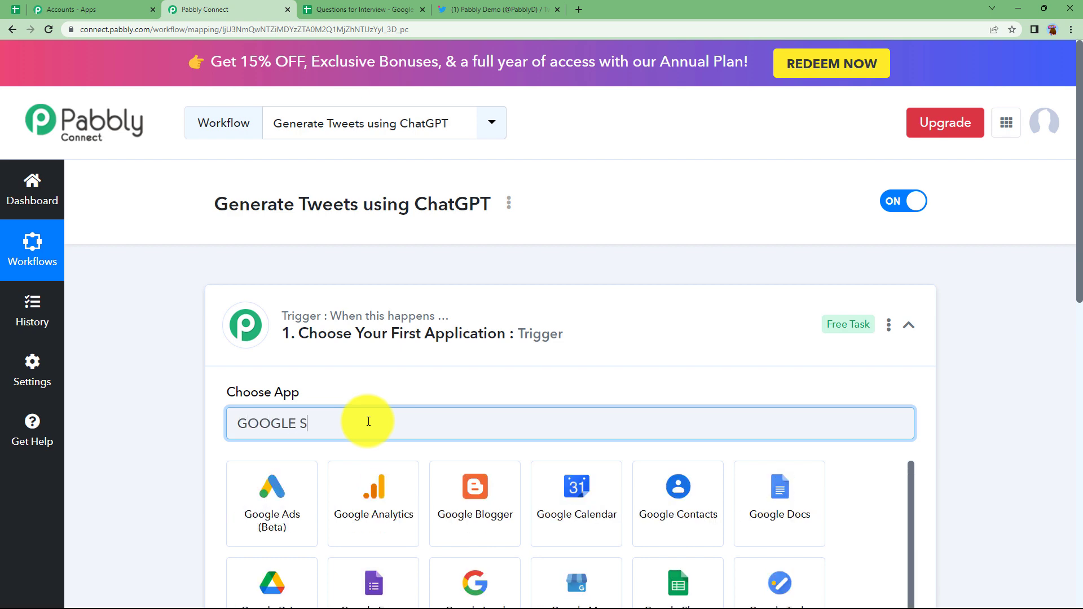
pyautogui.click(292, 484)
pyautogui.click(290, 493)
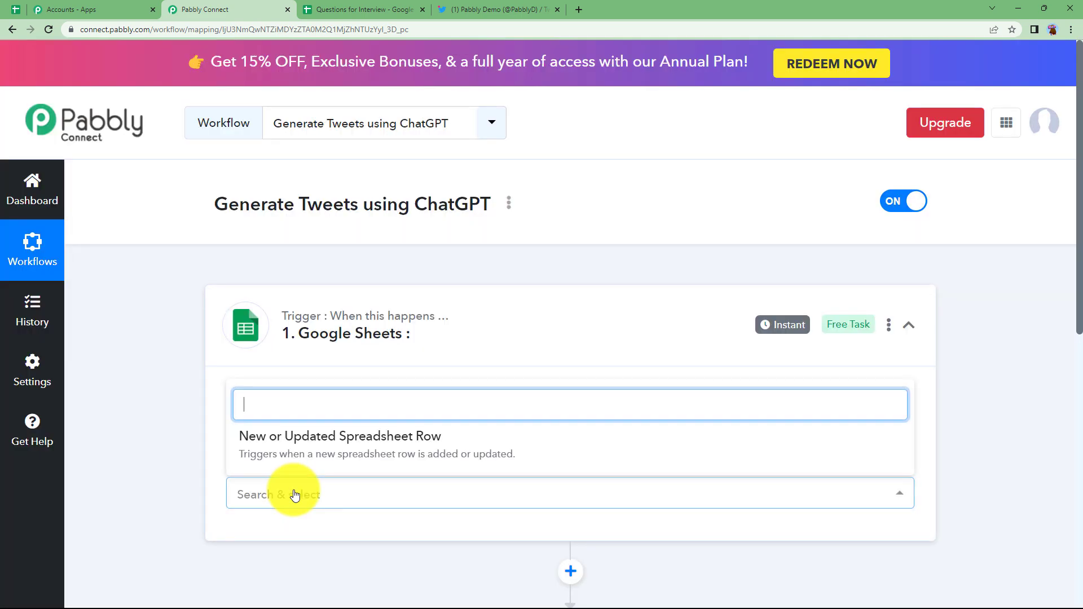
pyautogui.click(307, 456)
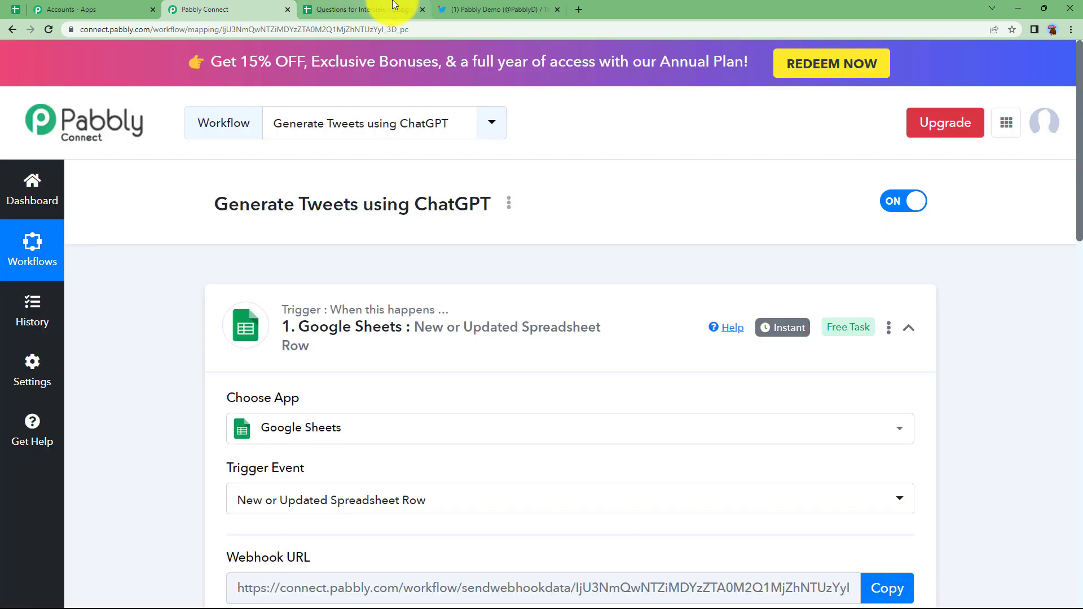
pyautogui.click(366, 10)
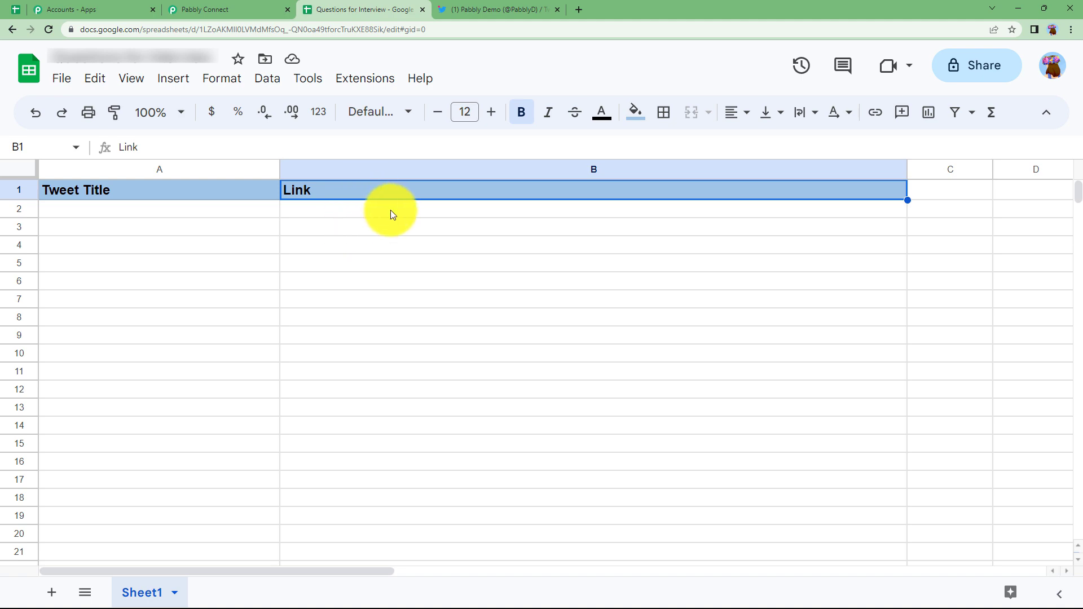
# Step: Locate the trigger's Webhook URL, then check the empty cells A2 and B2 in the sheet
pyautogui.click(242, 10)
pyautogui.scroll(-3, 271, 388)
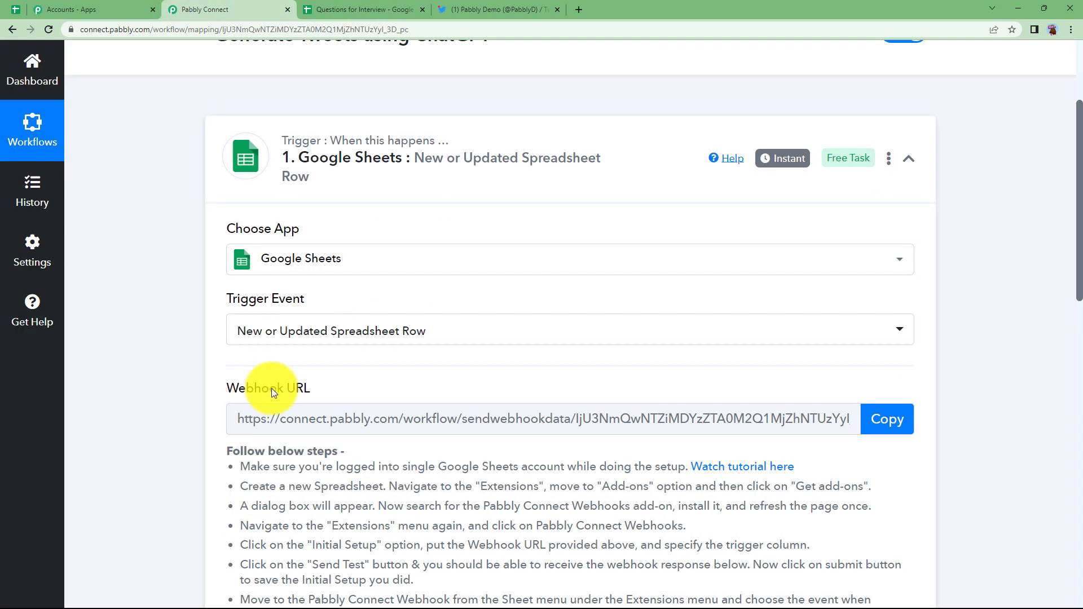
pyautogui.moveTo(323, 388); pyautogui.dragTo(220, 395)
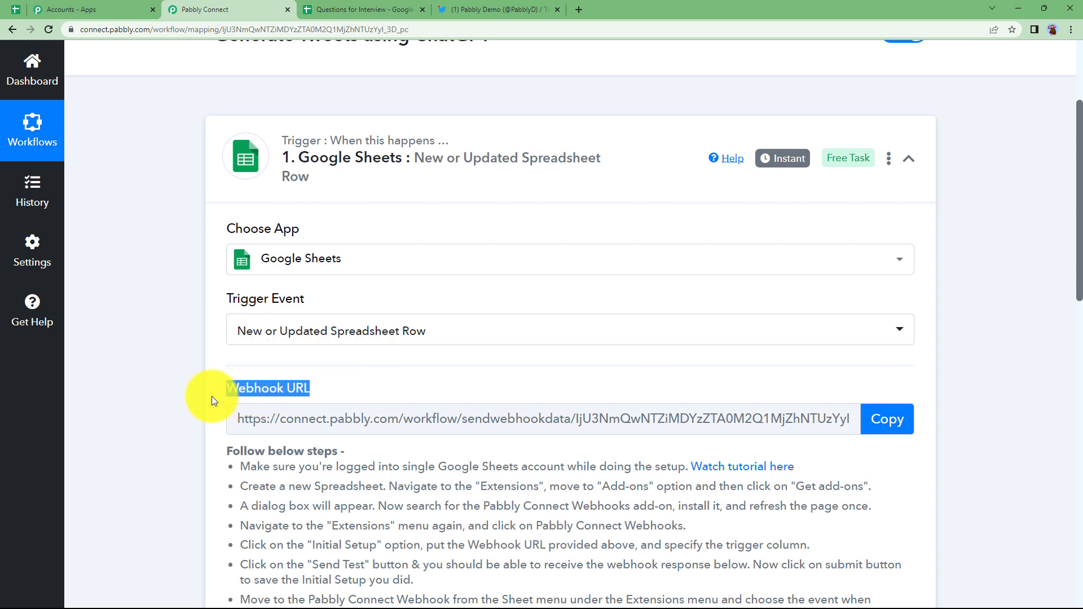
pyautogui.click(212, 397)
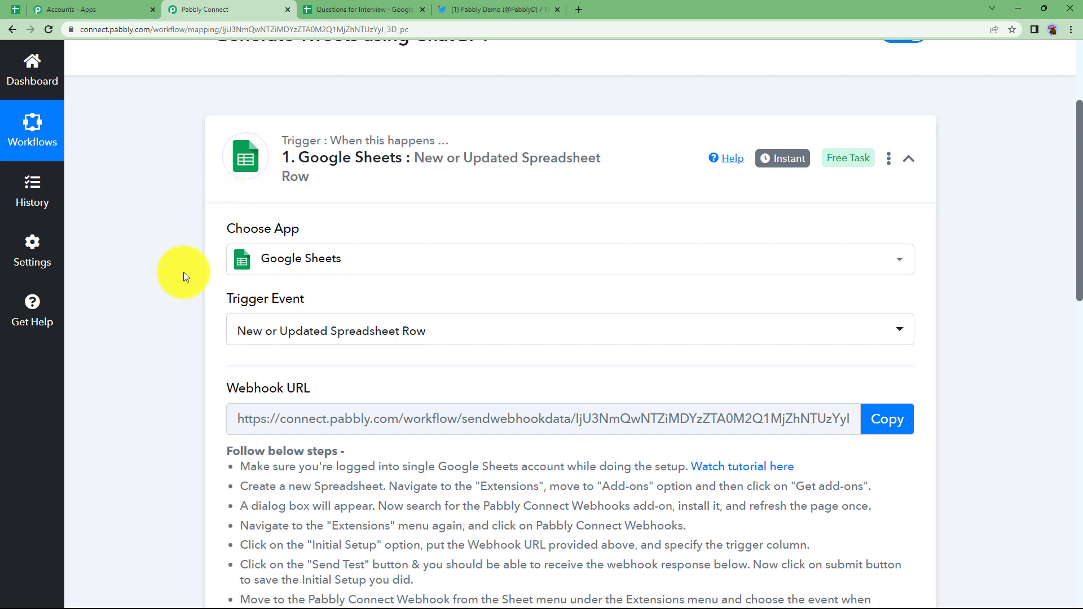
pyautogui.click(344, 9)
pyautogui.click(141, 211)
pyautogui.click(308, 214)
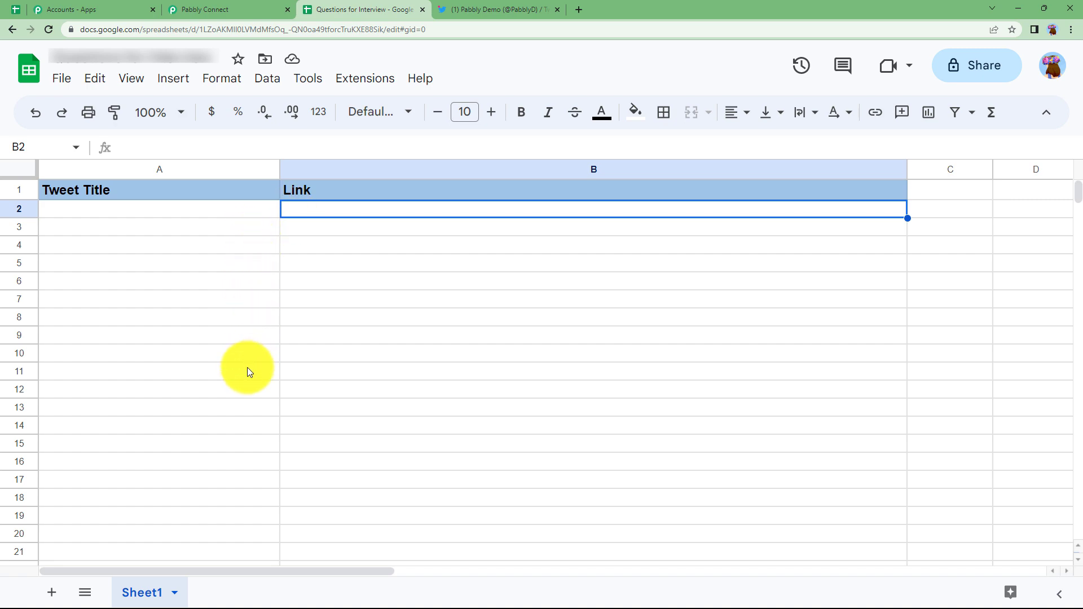
# Step: Review the Google Sheets trigger step again, then return to the Questions for Interview sheet
pyautogui.click(228, 9)
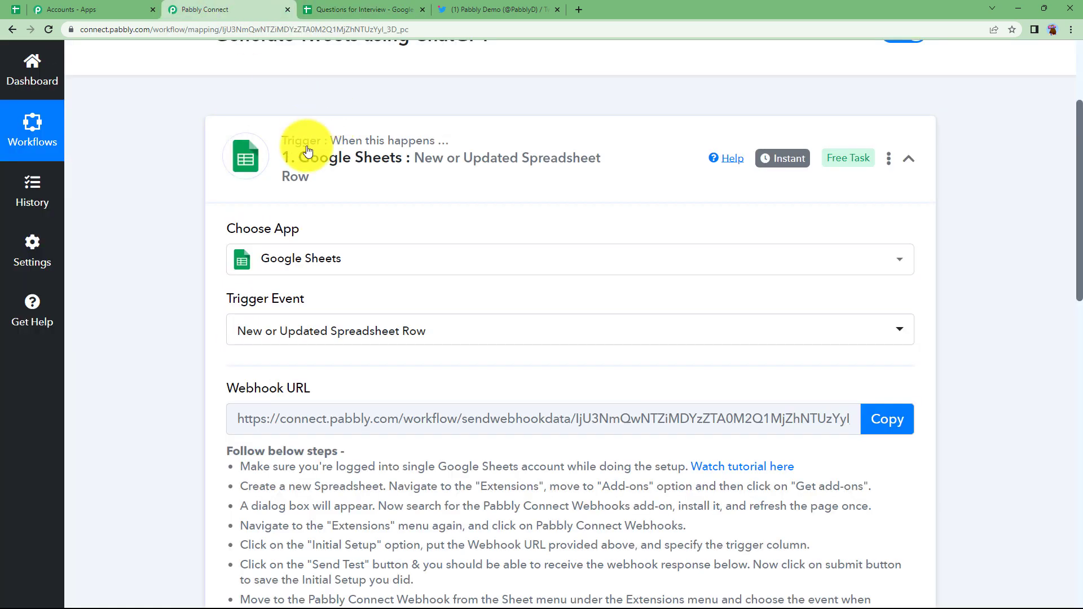
pyautogui.scroll(-5, 235, 360)
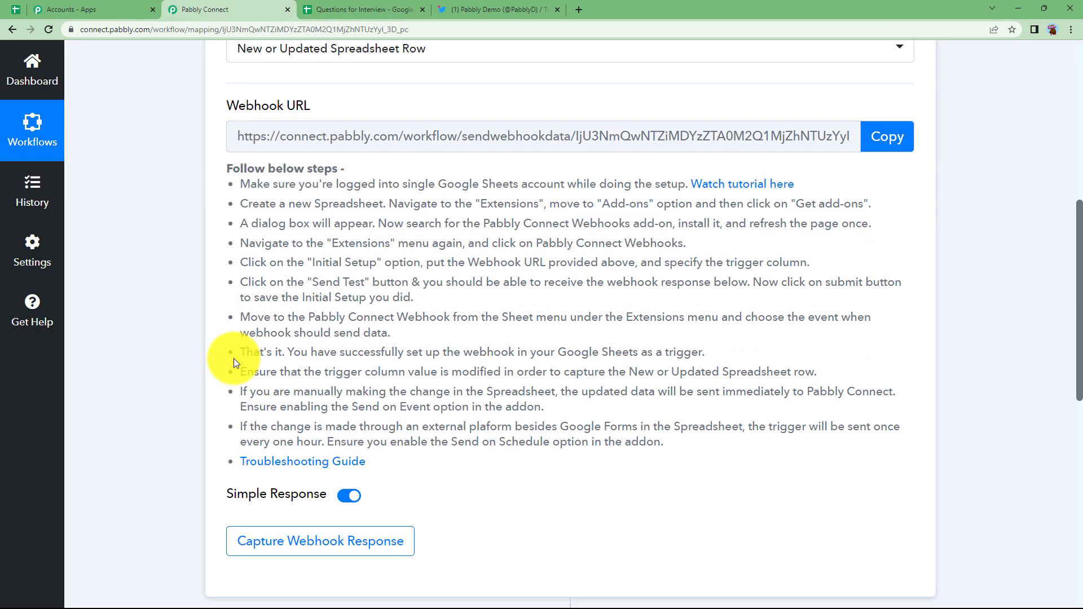
pyautogui.scroll(-3, 233, 358)
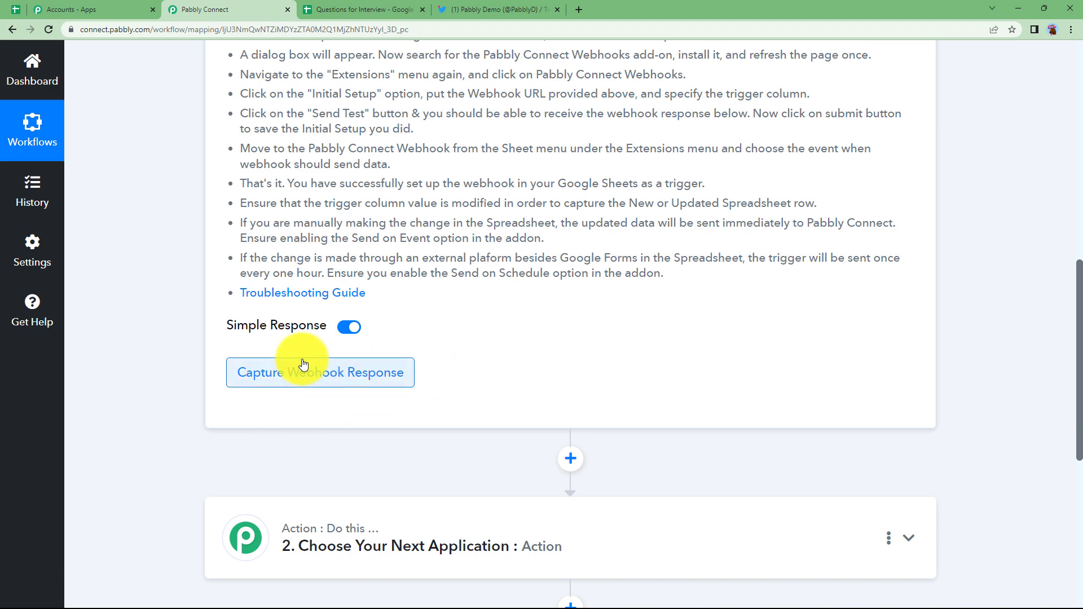
pyautogui.scroll(7, 462, 351)
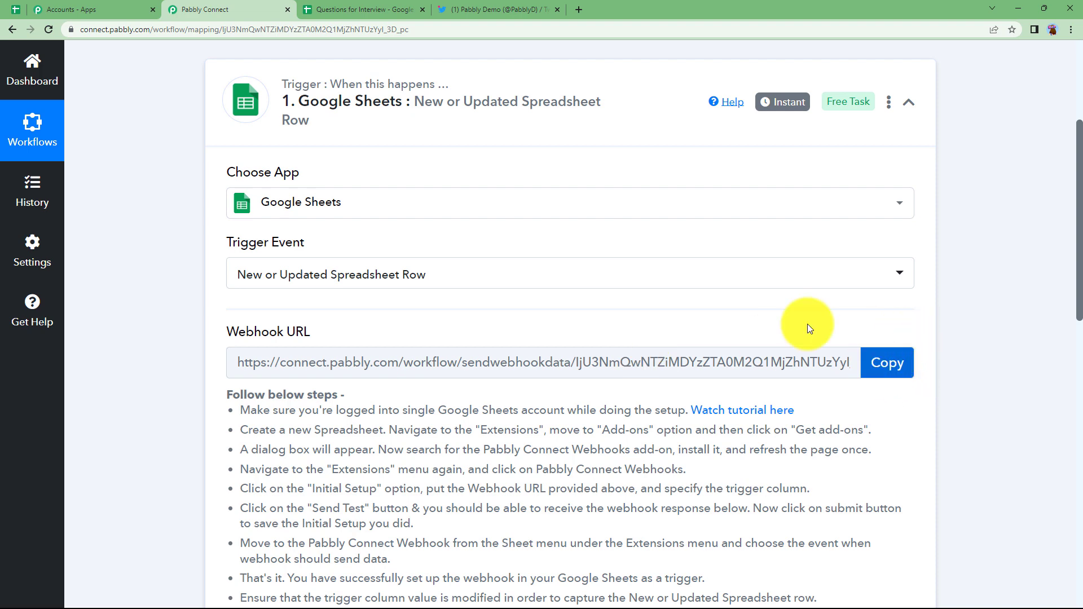
pyautogui.click(353, 9)
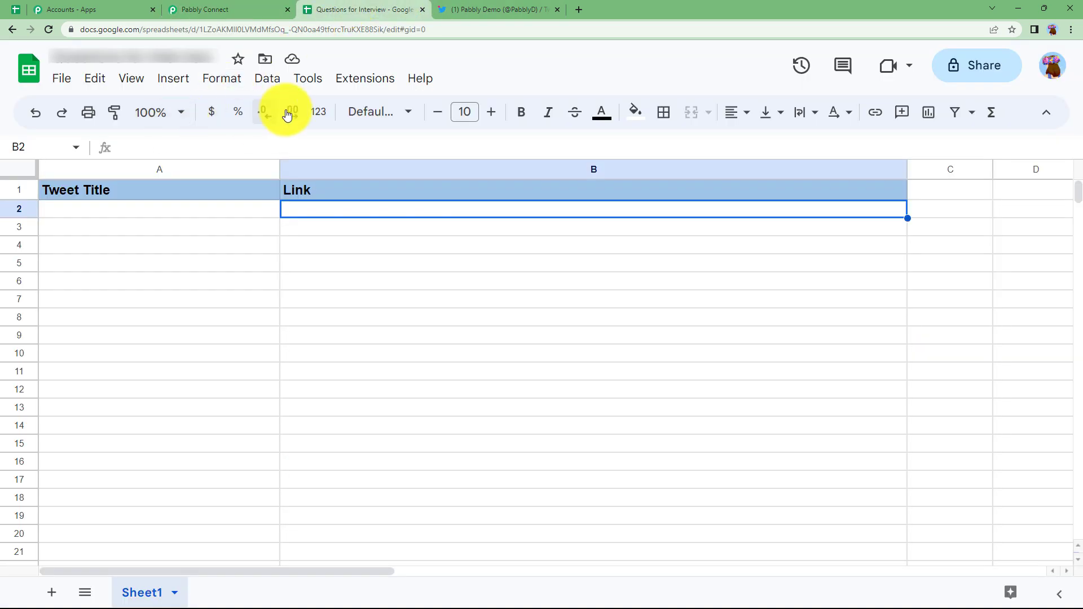
# Step: Search the add-on marketplace for 'PABBLY CO' to confirm Pabbly Connect Webhooks is installed
pyautogui.click(366, 90)
pyautogui.moveTo(362, 109)
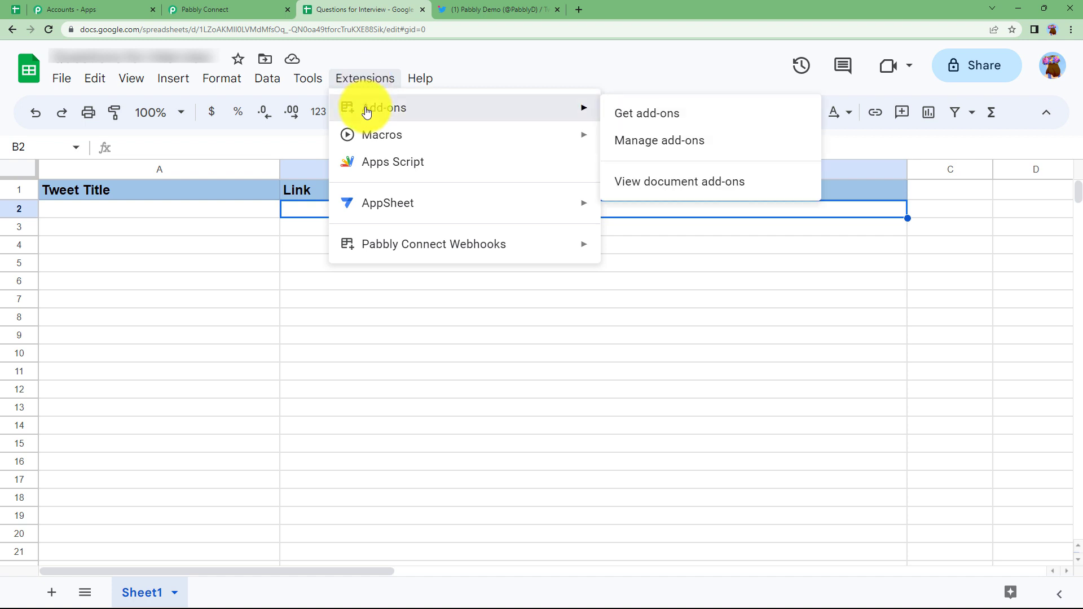
pyautogui.click(653, 122)
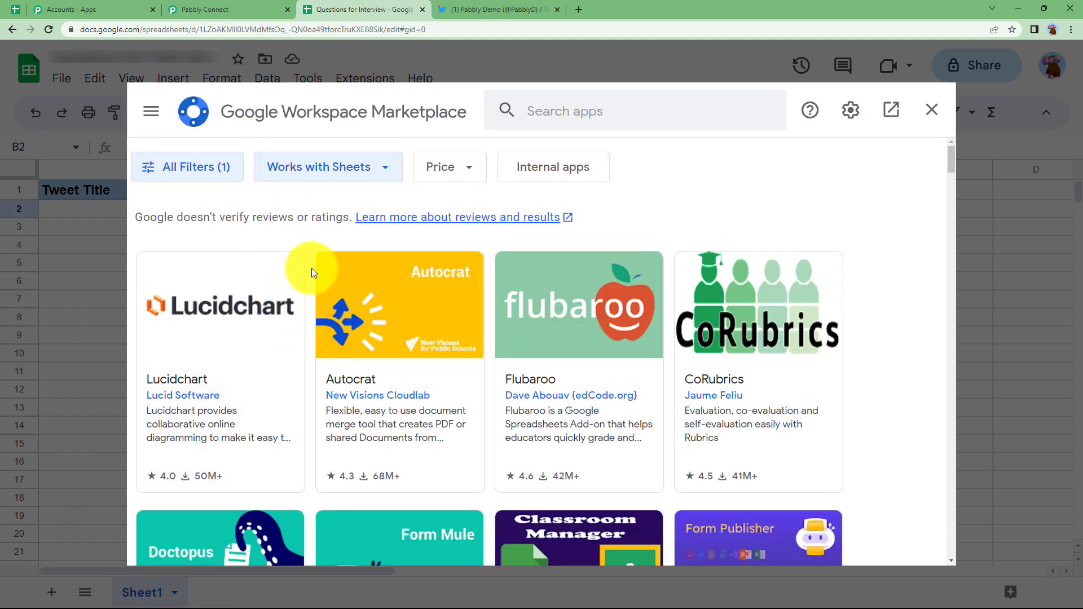
pyautogui.click(551, 107)
pyautogui.write('PABBLY CO')
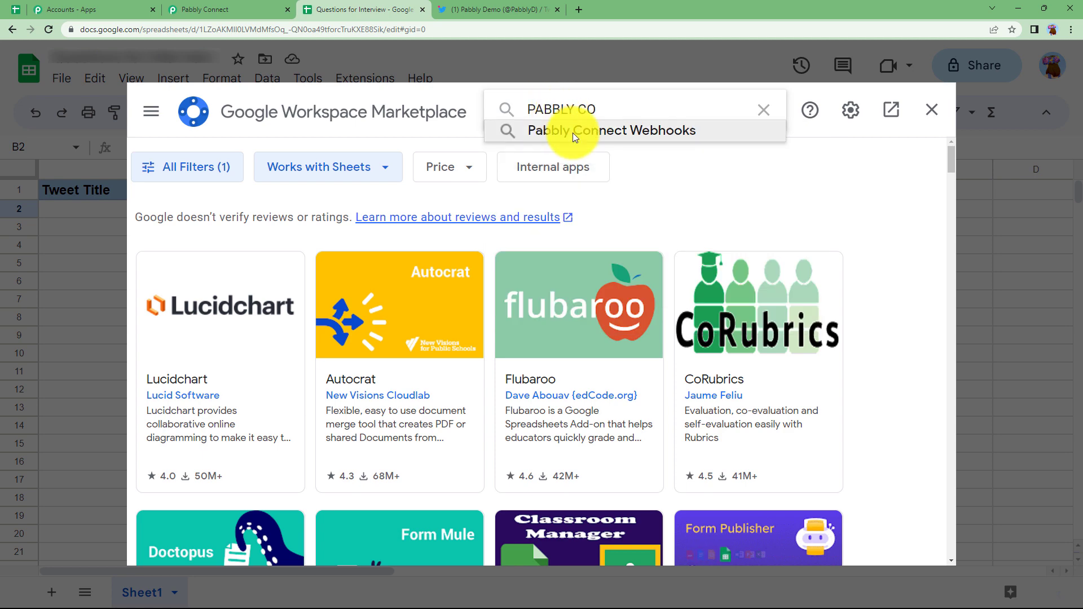
pyautogui.click(573, 133)
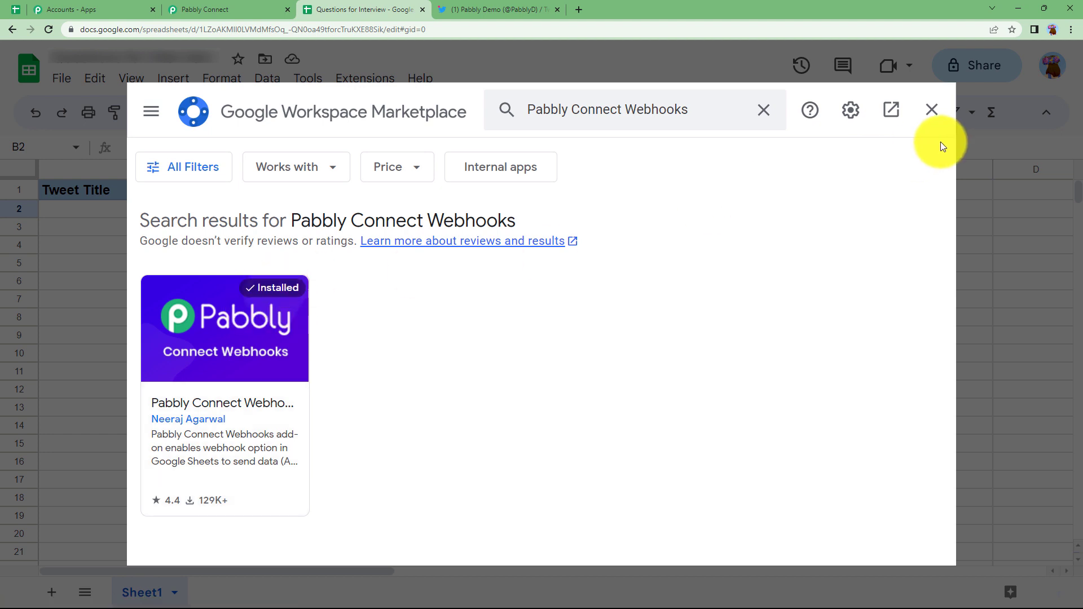
pyautogui.click(931, 111)
# Step: Open Initial Setup from the Pabbly Connect Webhooks extension menu
pyautogui.click(372, 84)
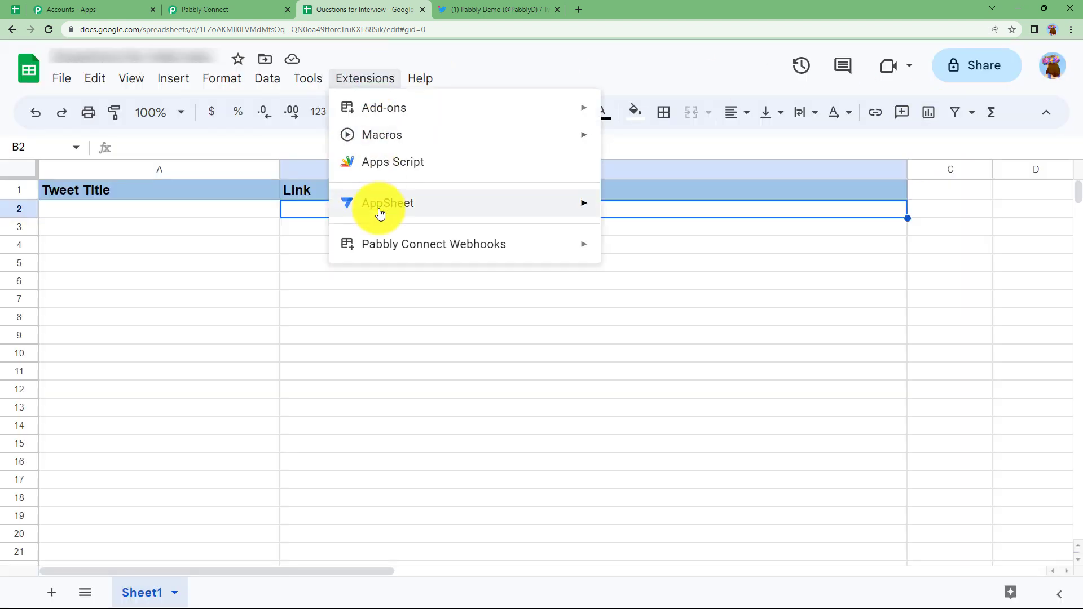
pyautogui.moveTo(375, 250)
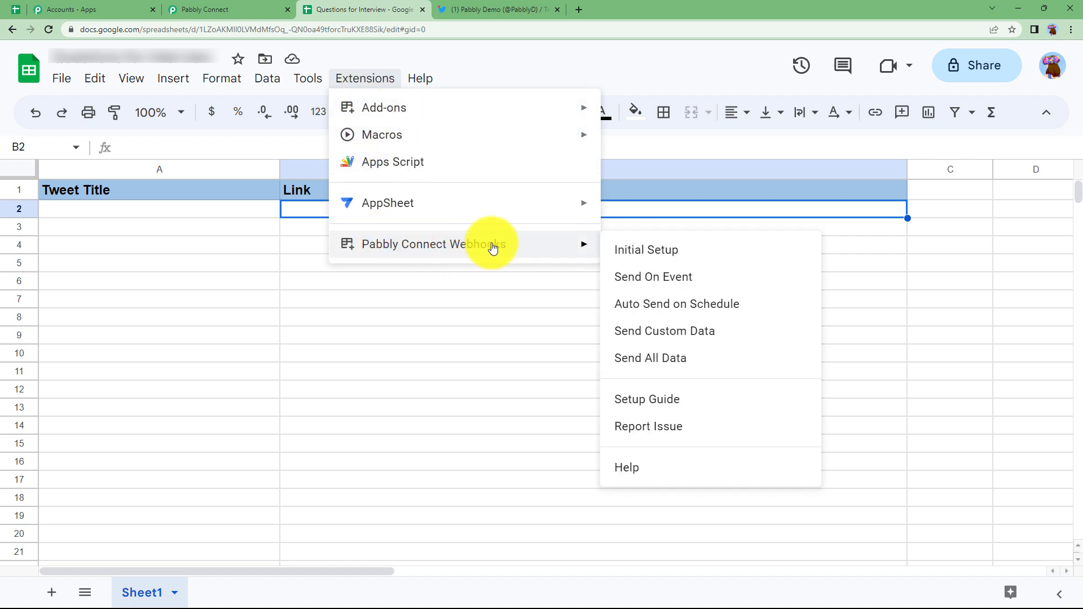
pyautogui.click(672, 246)
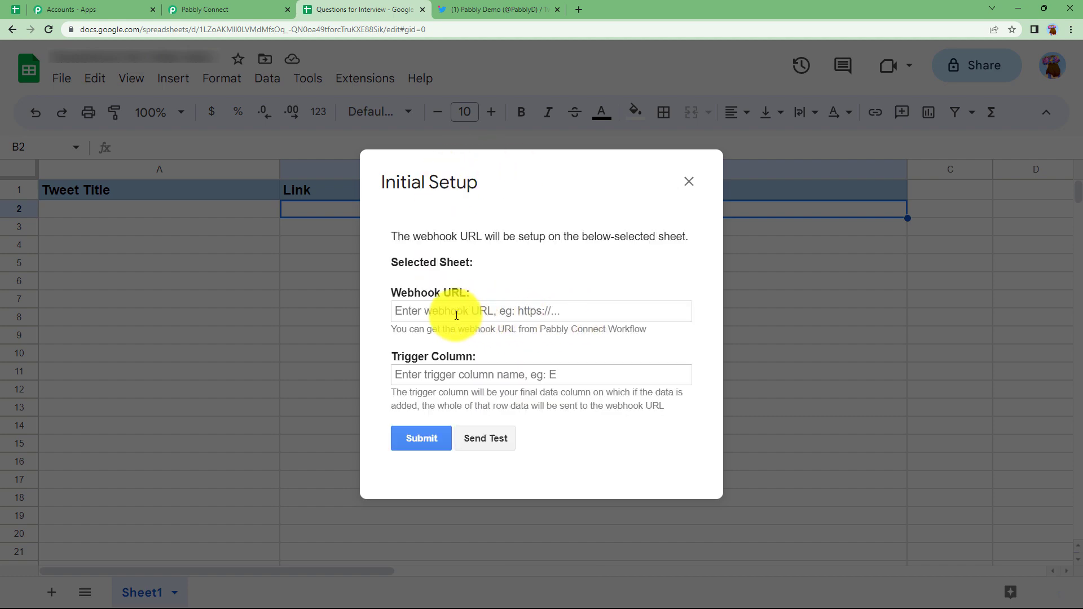
# Step: Paste the copied Pabbly webhook URL, set trigger column B, and close the setup form
pyautogui.click(265, 9)
pyautogui.moveTo(283, 330)
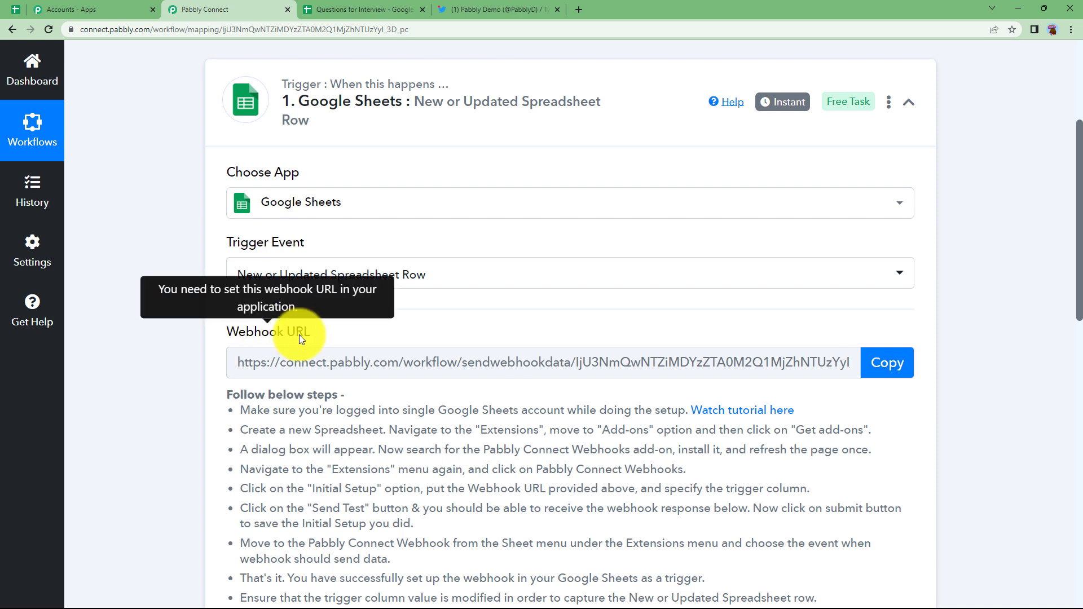
pyautogui.click(891, 363)
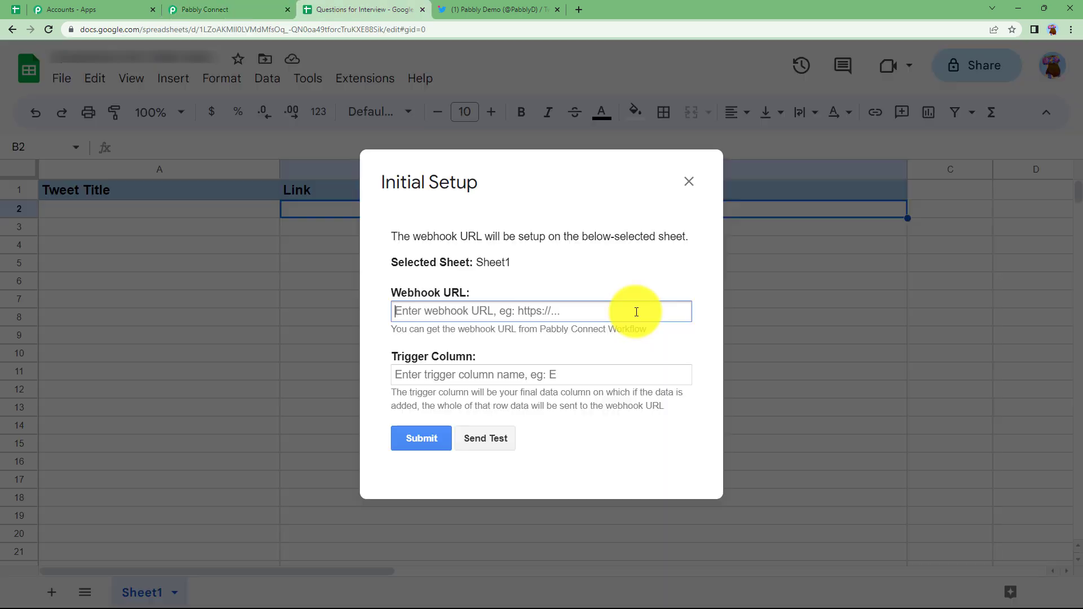
pyautogui.hotkey('ctrl', 'v')
pyautogui.click(463, 372)
pyautogui.write('B')
pyautogui.click(338, 336)
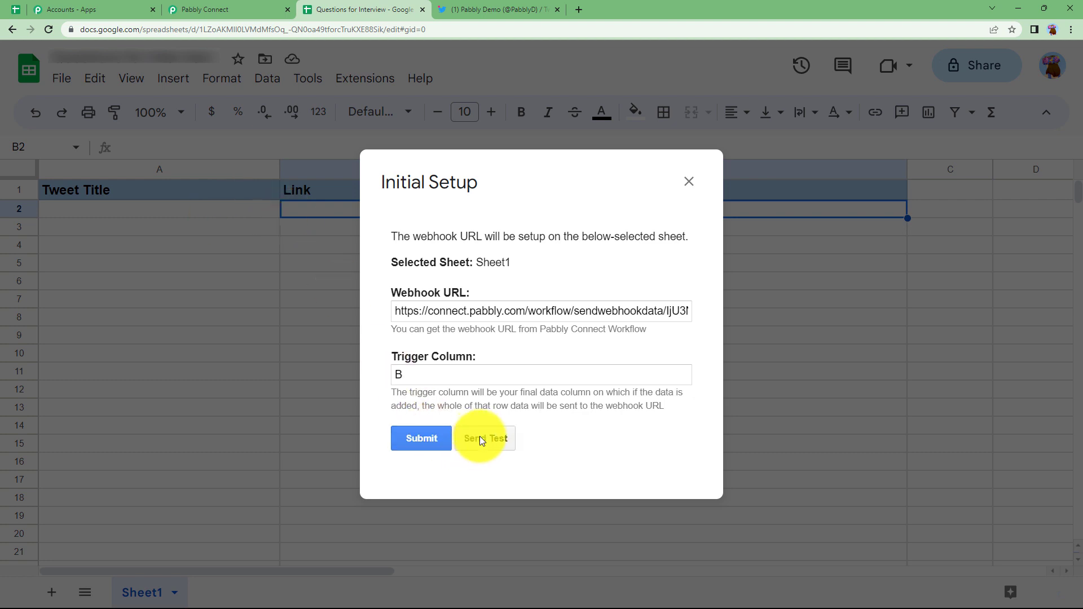
pyautogui.click(689, 181)
pyautogui.doubleClick(108, 213)
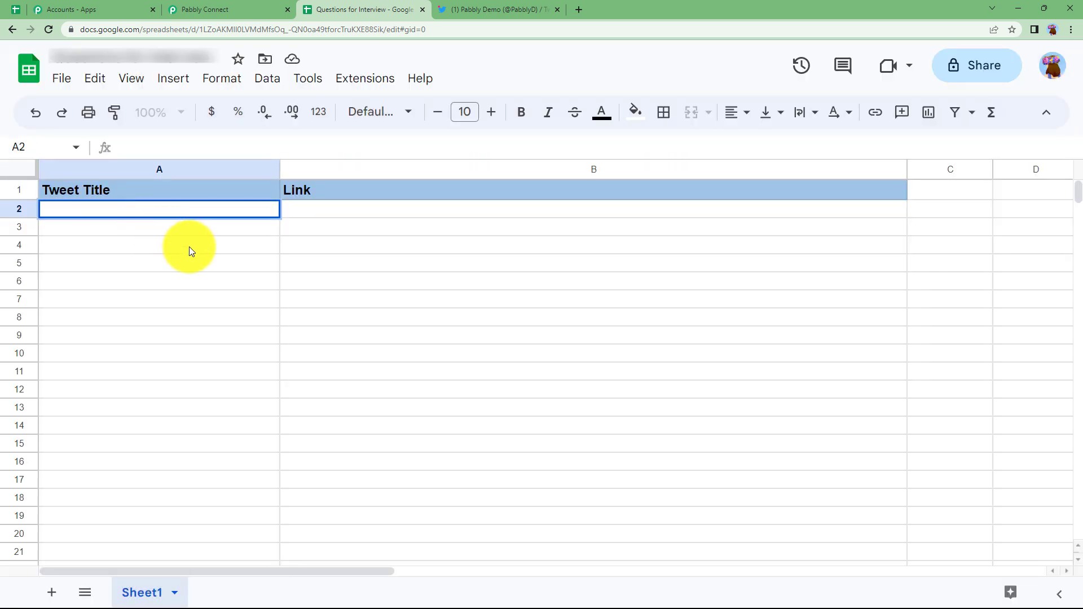
# Step: Paste the news headline into A2, widen column A, and paste the ndtv article link into B2
pyautogui.hotkey('ctrl', 'v')
pyautogui.click(277, 168)
pyautogui.moveTo(291, 163); pyautogui.dragTo(354, 169)
pyautogui.click(375, 213)
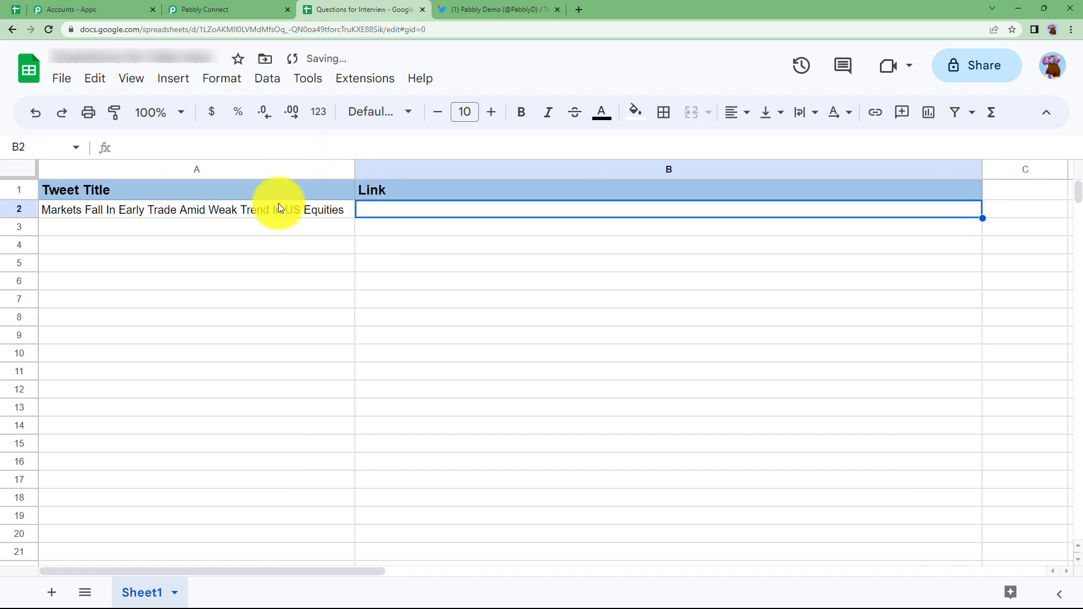
pyautogui.doubleClick(378, 211)
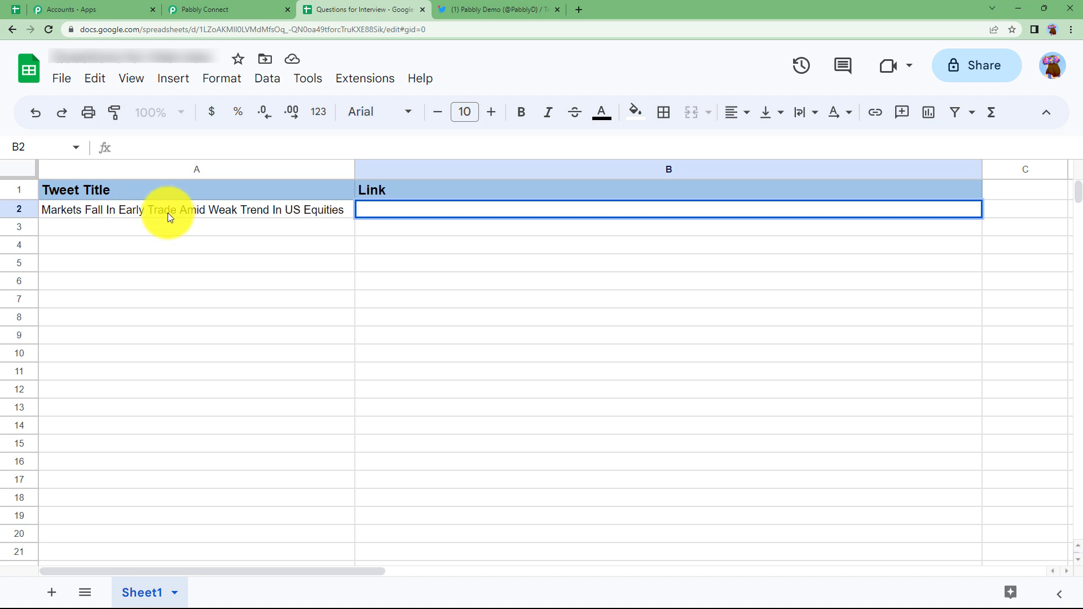
pyautogui.hotkey('ctrl', 'v')
pyautogui.click(400, 246)
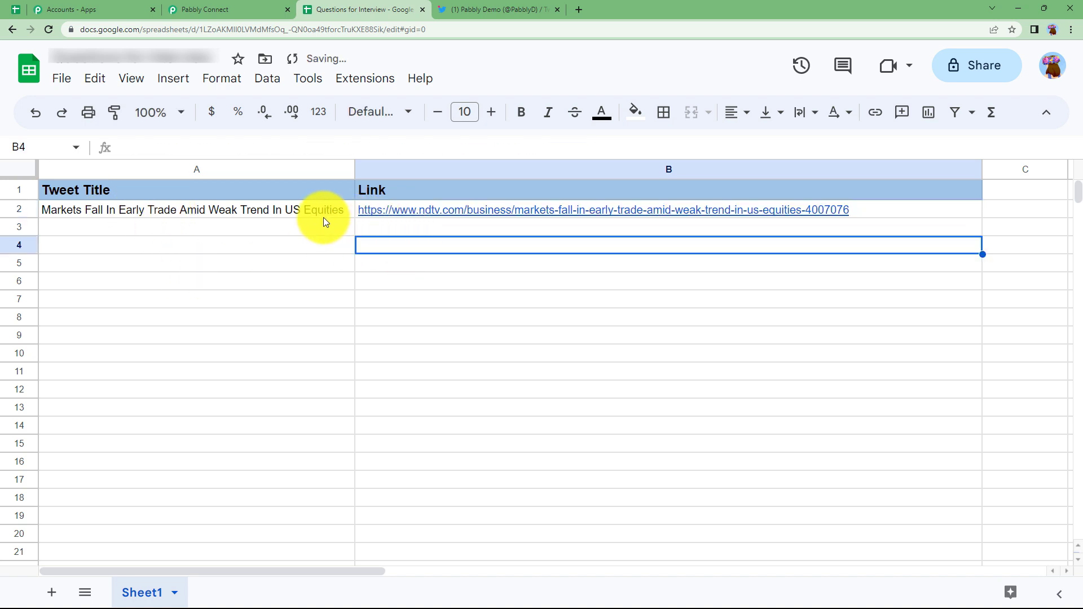
# Step: Resubmit the Pabbly Connect Webhooks Initial Setup for Sheet1 and send a test row
pyautogui.click(363, 80)
pyautogui.moveTo(420, 244)
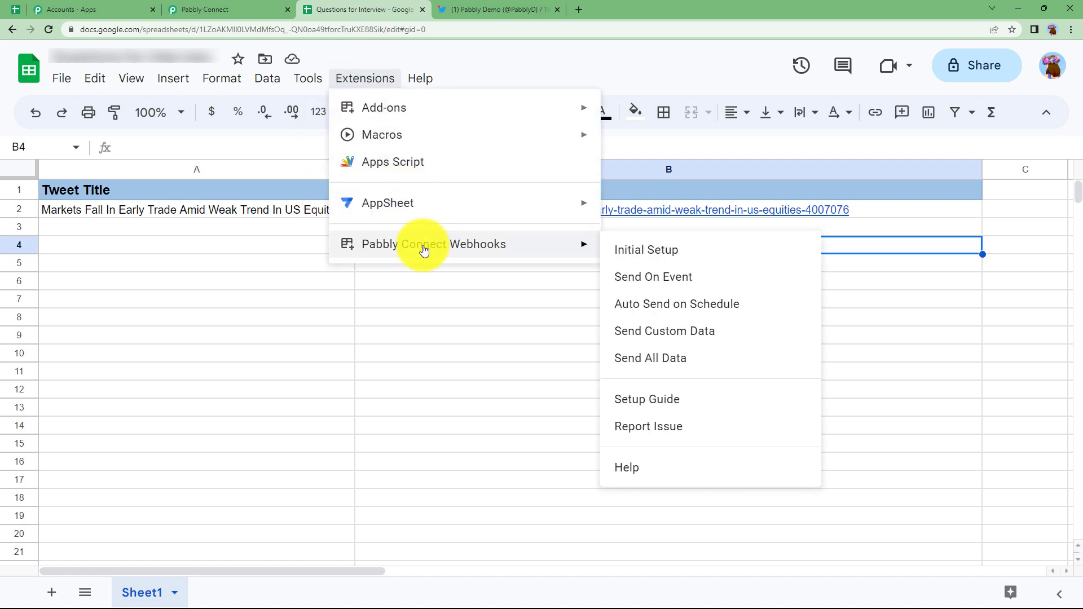
pyautogui.click(657, 251)
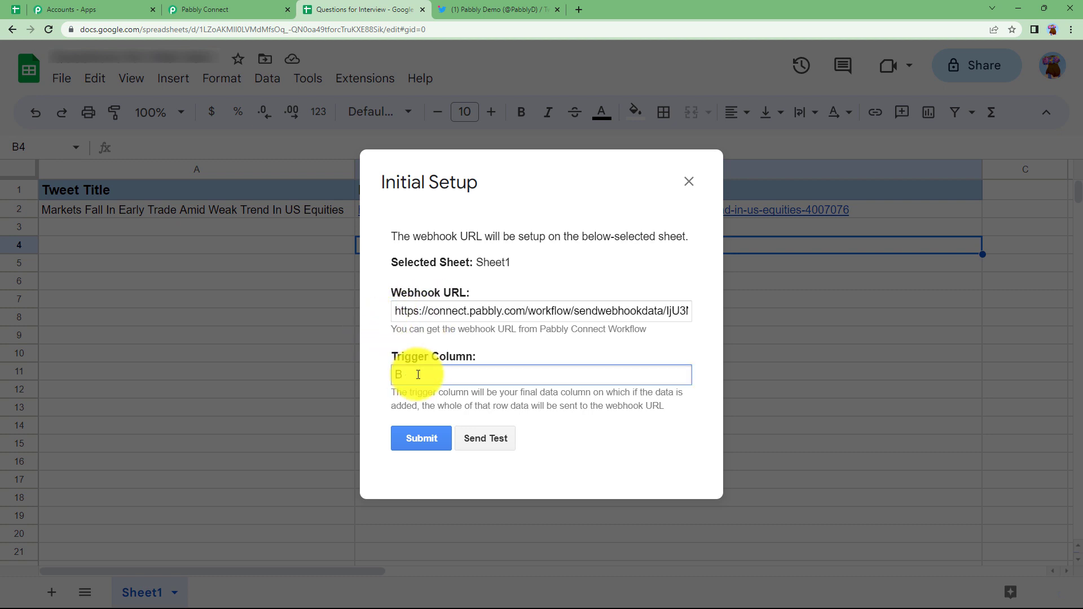
pyautogui.click(406, 437)
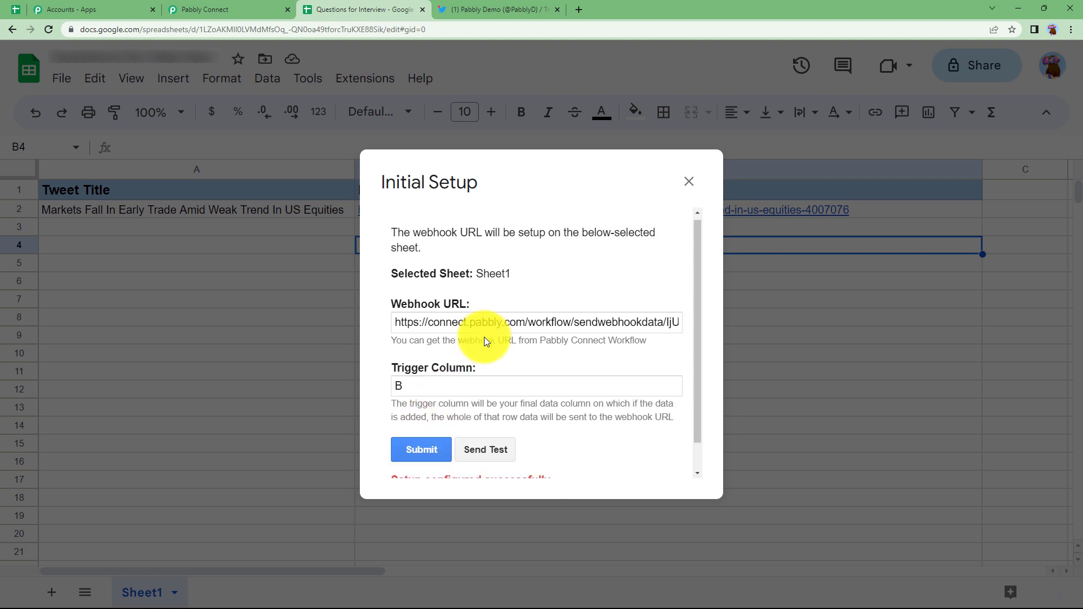
pyautogui.scroll(-1, 484, 336)
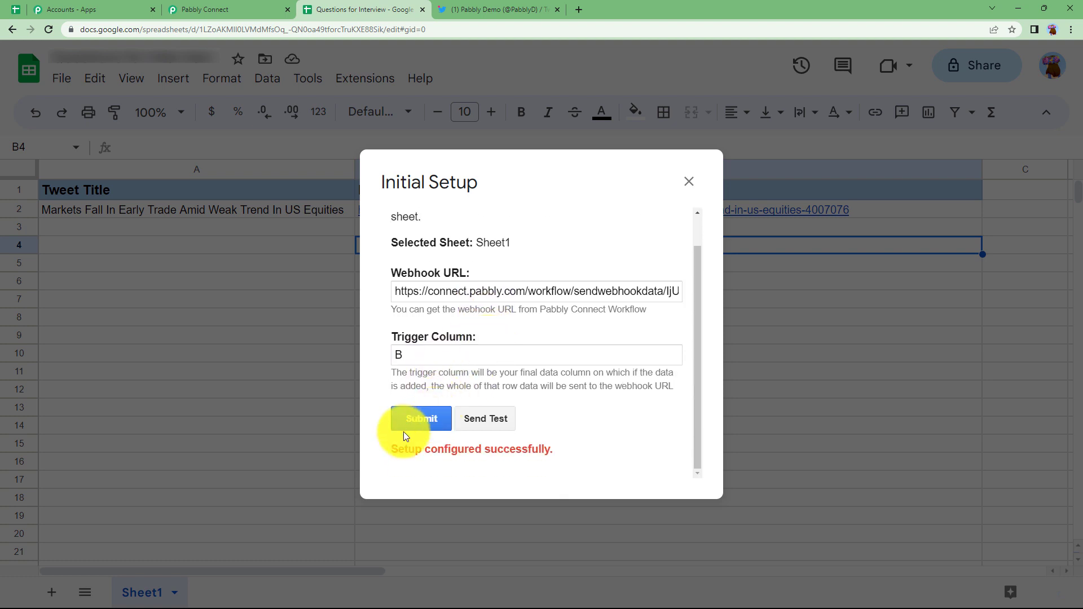
pyautogui.click(496, 417)
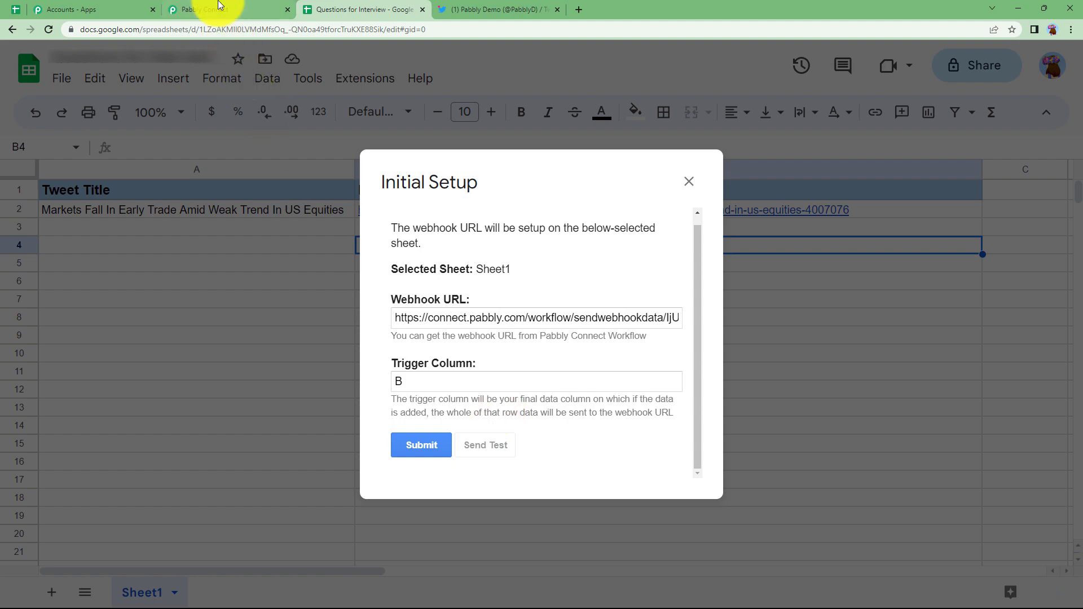
pyautogui.click(220, 9)
# Step: Review the test row received by the Google Sheets trigger, then collapse the trigger step
pyautogui.scroll(-4, 208, 310)
pyautogui.scroll(-5, 206, 310)
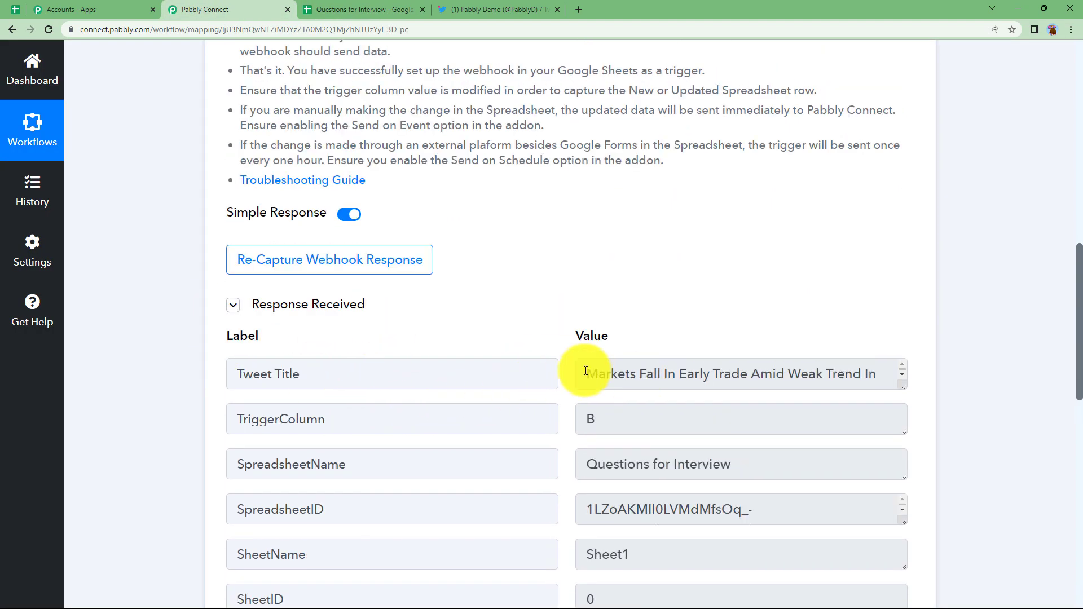
pyautogui.moveTo(580, 367); pyautogui.dragTo(926, 375)
pyautogui.scroll(-3, 593, 423)
pyautogui.scroll(-1, 593, 424)
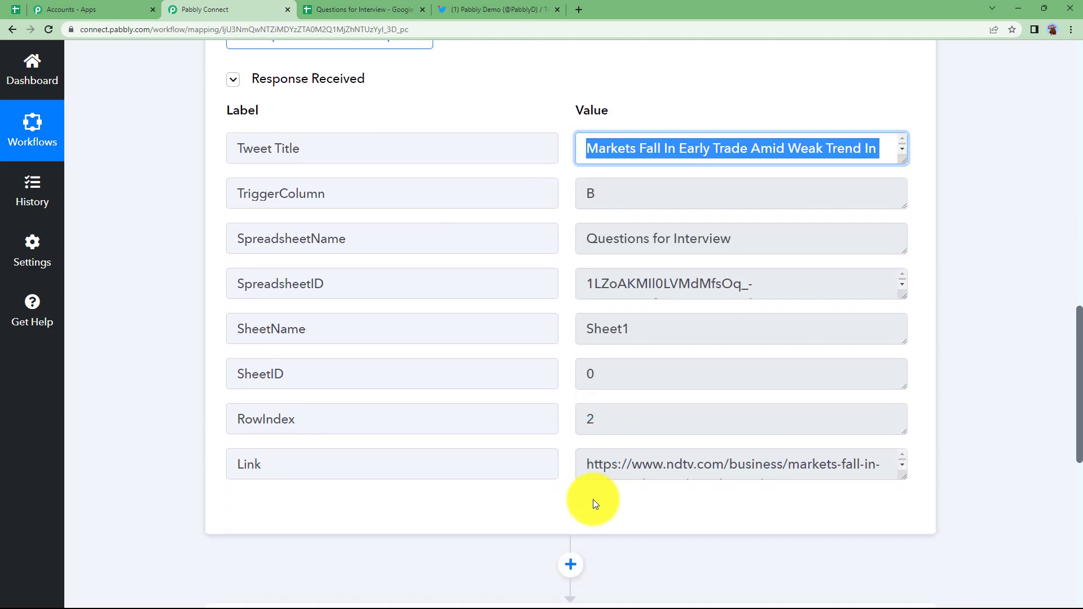
pyautogui.moveTo(715, 468); pyautogui.dragTo(899, 474)
pyautogui.click(160, 344)
pyautogui.scroll(12, 160, 344)
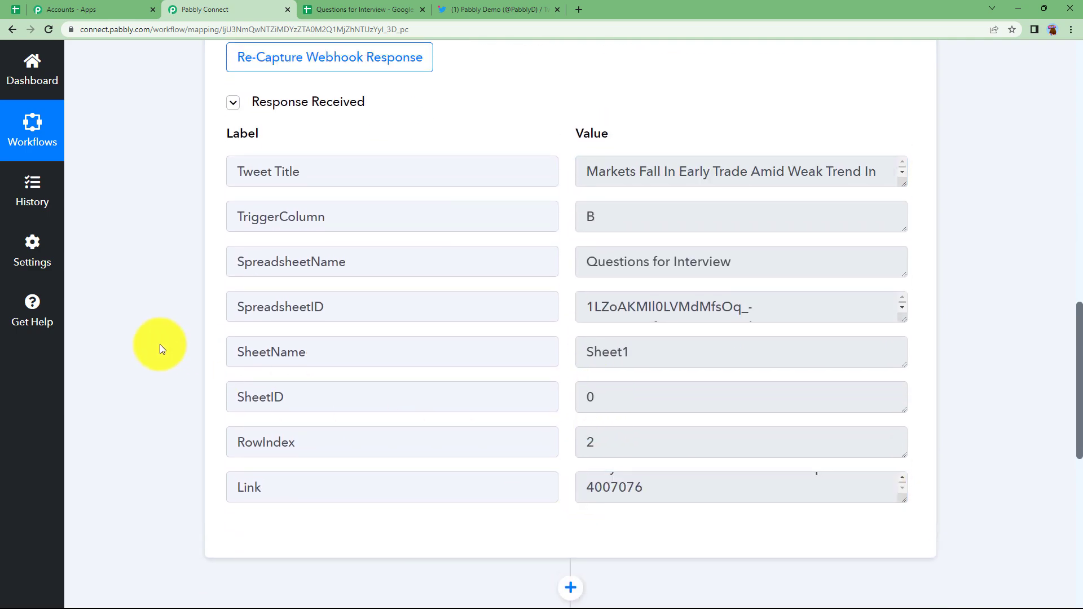
pyautogui.click(508, 64)
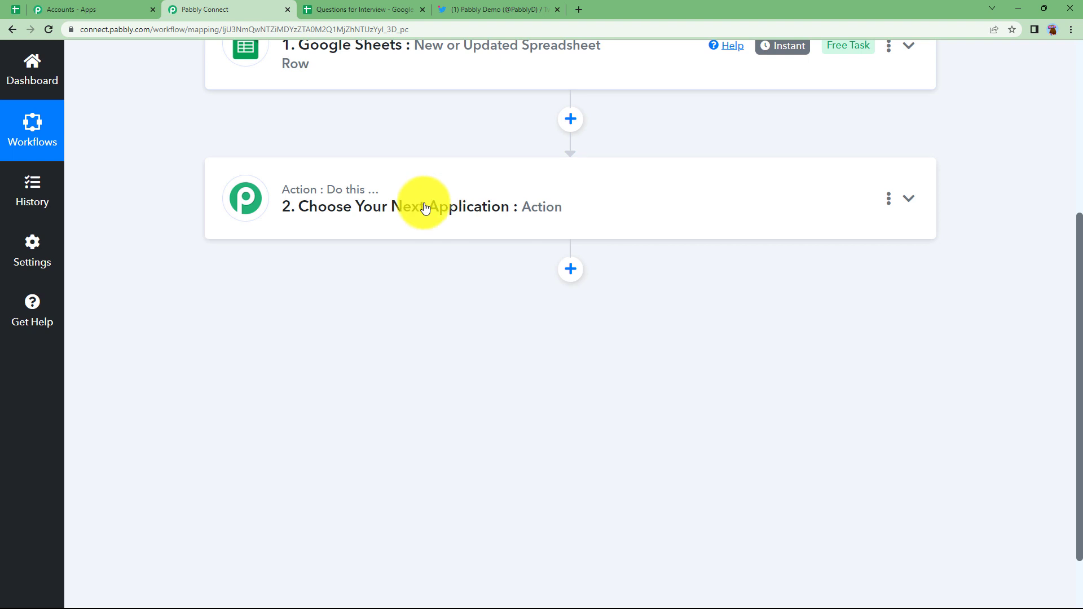
pyautogui.scroll(2, 374, 315)
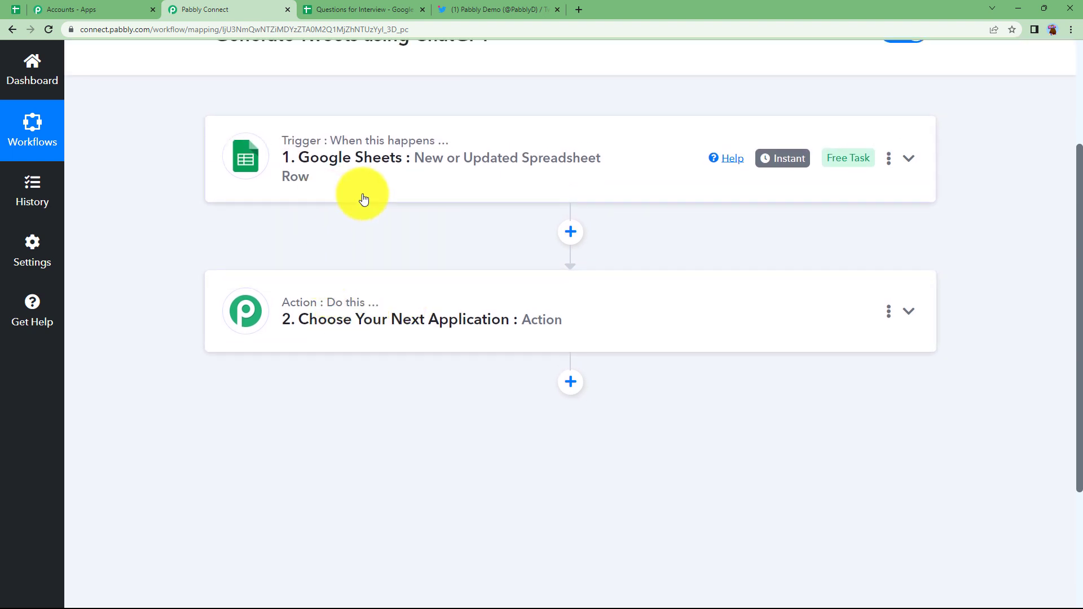
# Step: Set step 2 to the ChatGPT app with the Ask ChatGPT action event
pyautogui.click(416, 312)
pyautogui.click(366, 401)
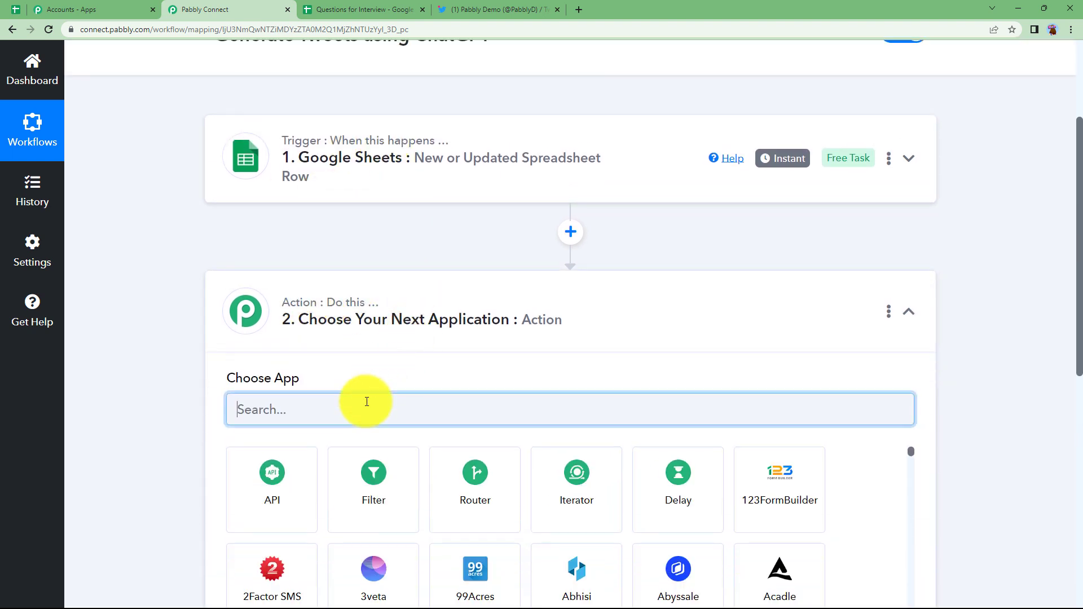
pyautogui.write('cHAT')
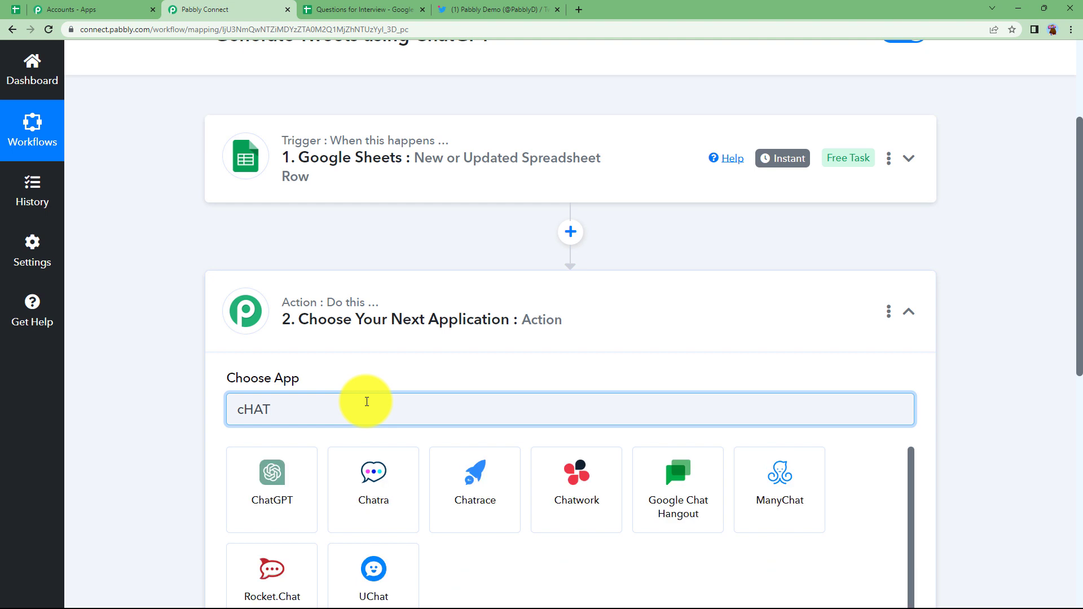
pyautogui.click(277, 488)
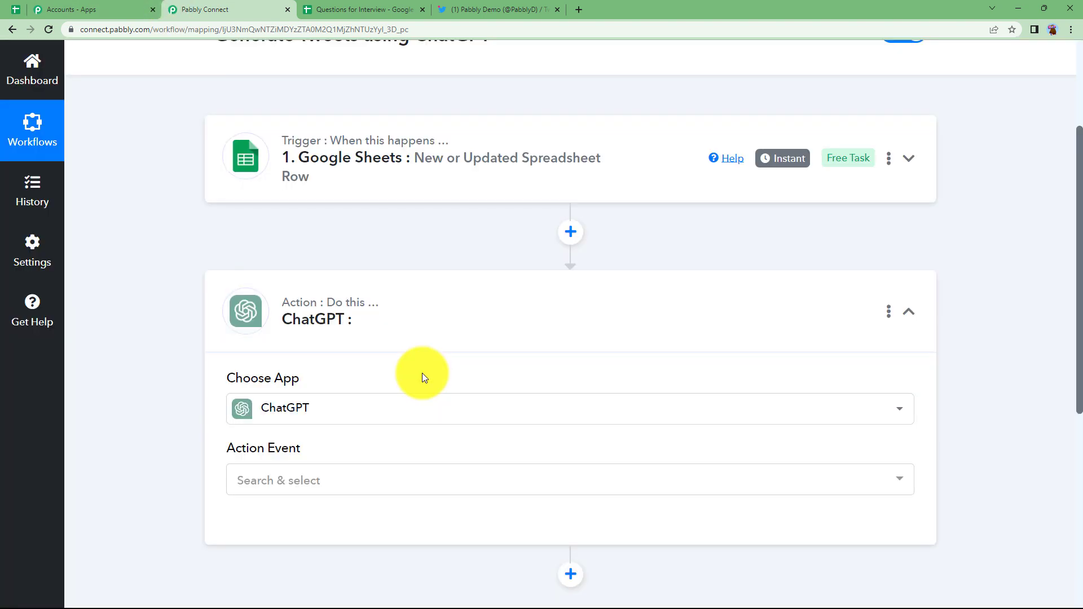
pyautogui.click(363, 483)
pyautogui.click(327, 445)
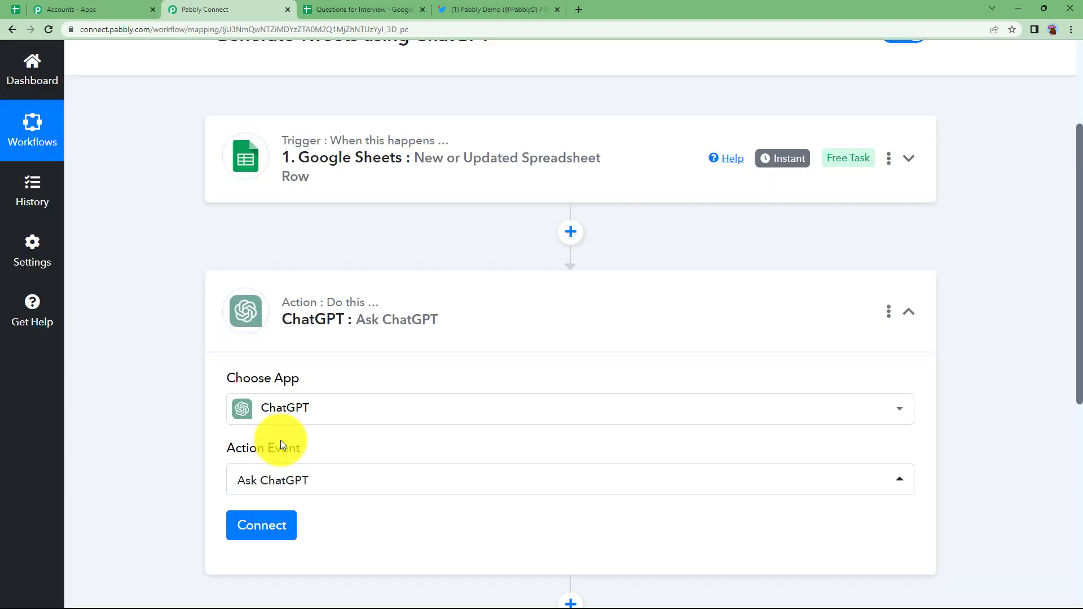
pyautogui.scroll(-3, 218, 444)
pyautogui.click(264, 361)
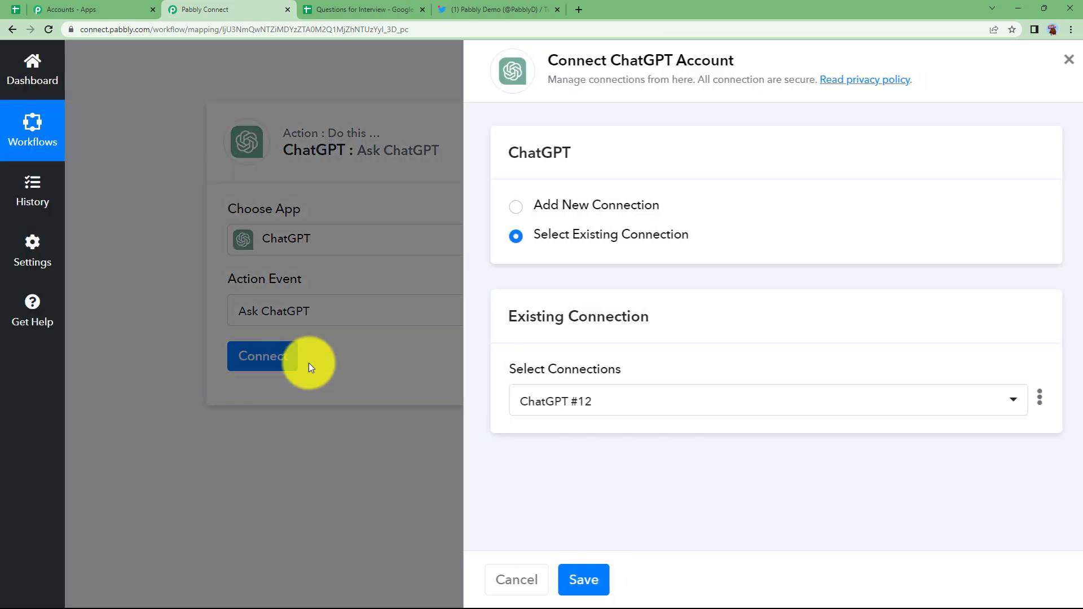
# Step: Add a new ChatGPT connection and open the OpenAI API Keys page linked from the Token field
pyautogui.click(529, 207)
pyautogui.click(567, 384)
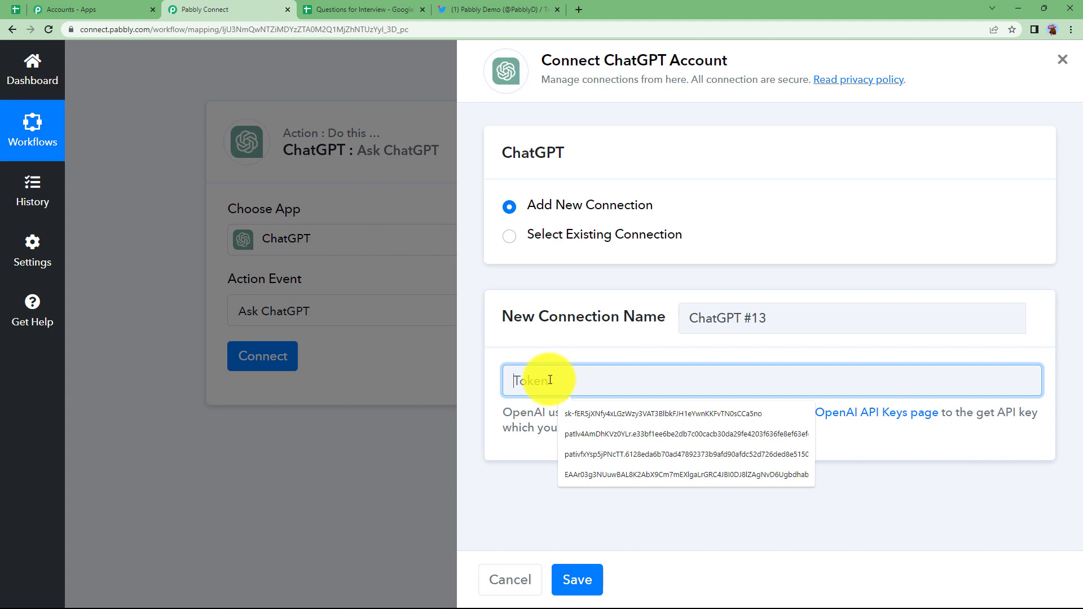
pyautogui.click(838, 418)
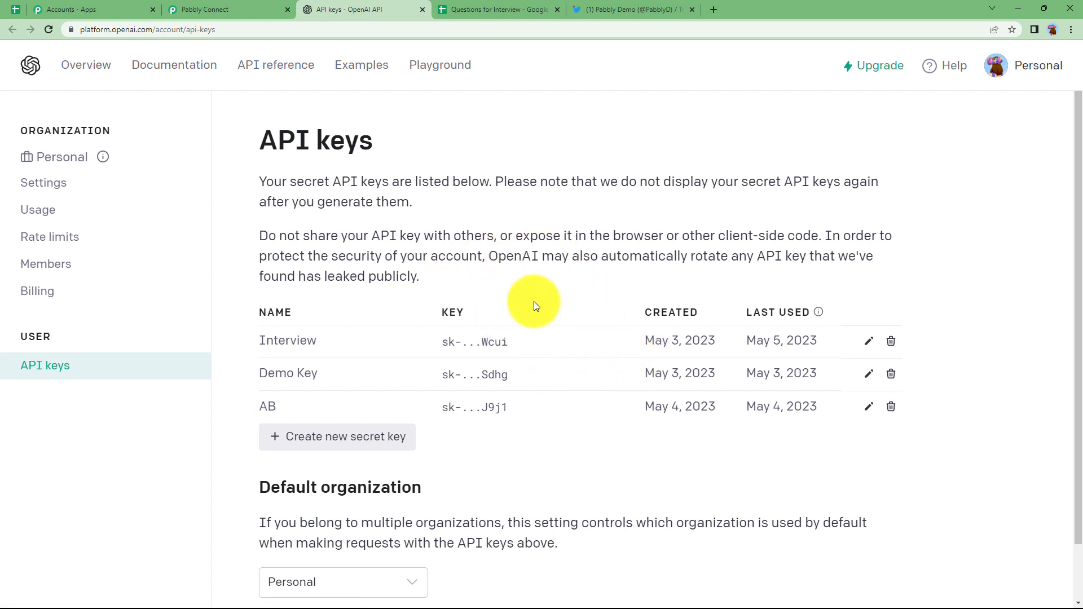
# Step: Create an OpenAI secret key named NEW KEY, copy it, and paste it into the ChatGPT Token field
pyautogui.click(379, 437)
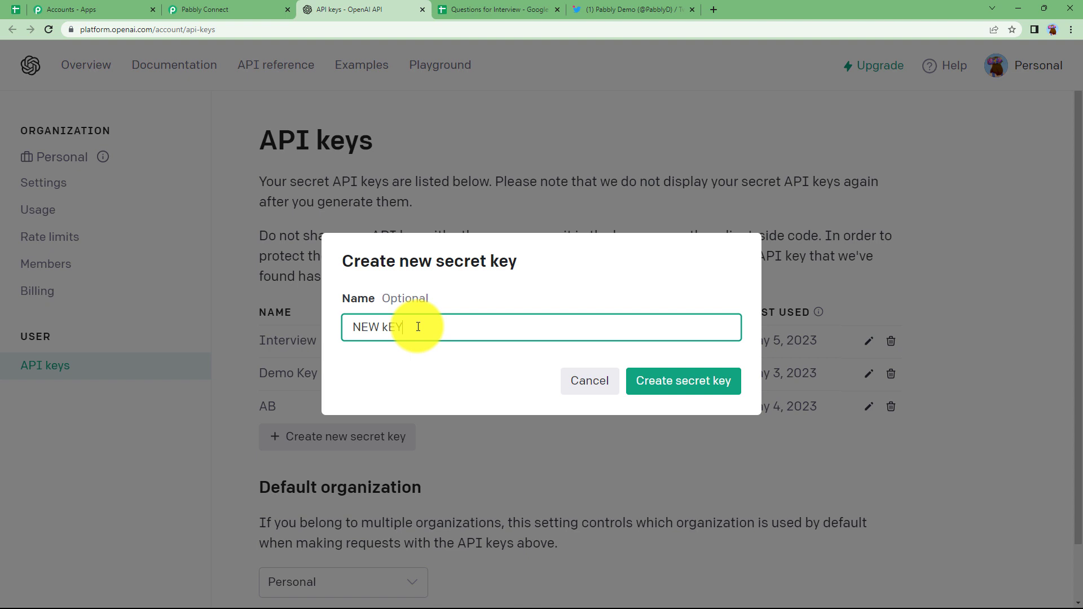
pyautogui.click(685, 381)
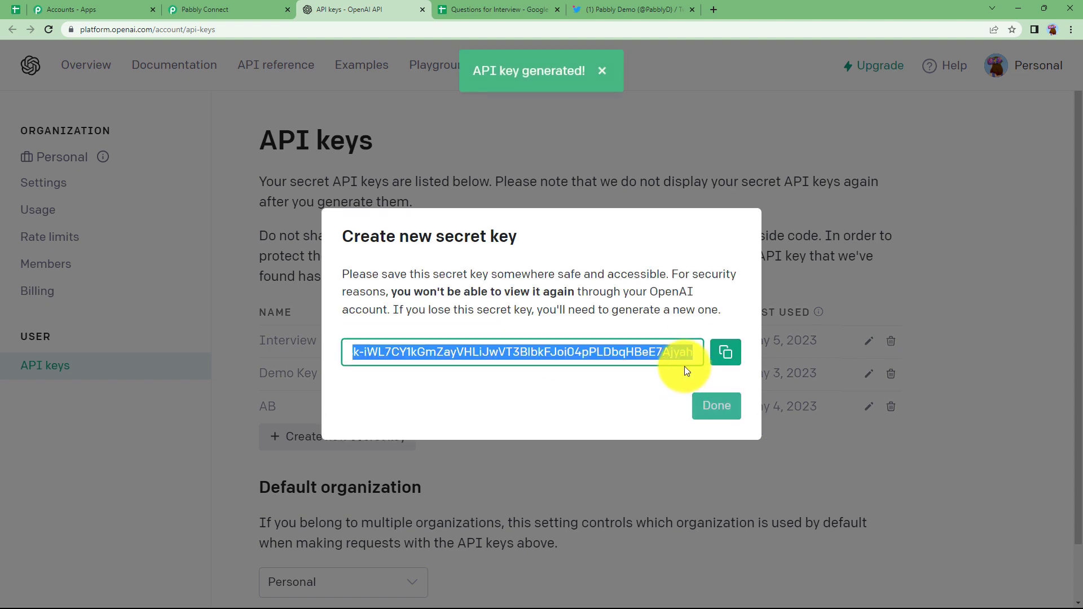
pyautogui.click(727, 350)
pyautogui.click(237, 9)
pyautogui.click(661, 379)
pyautogui.hotkey('ctrl', 'v')
# Step: Save the ChatGPT connection and start the prompt 'Write a short and informative tweet on the title' with Tweet Title
pyautogui.click(581, 575)
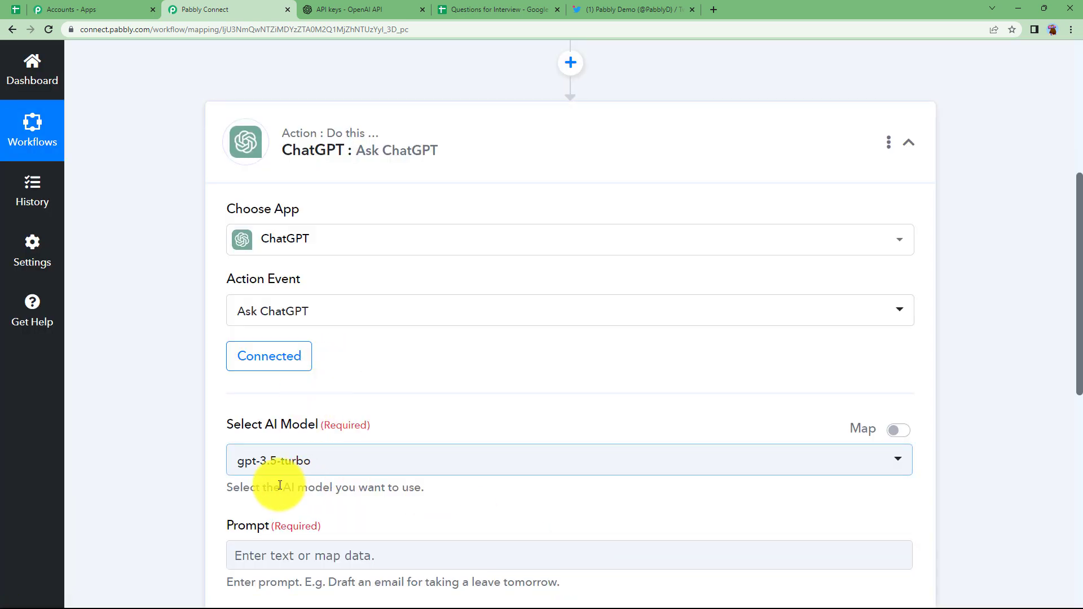
pyautogui.scroll(-2, 160, 363)
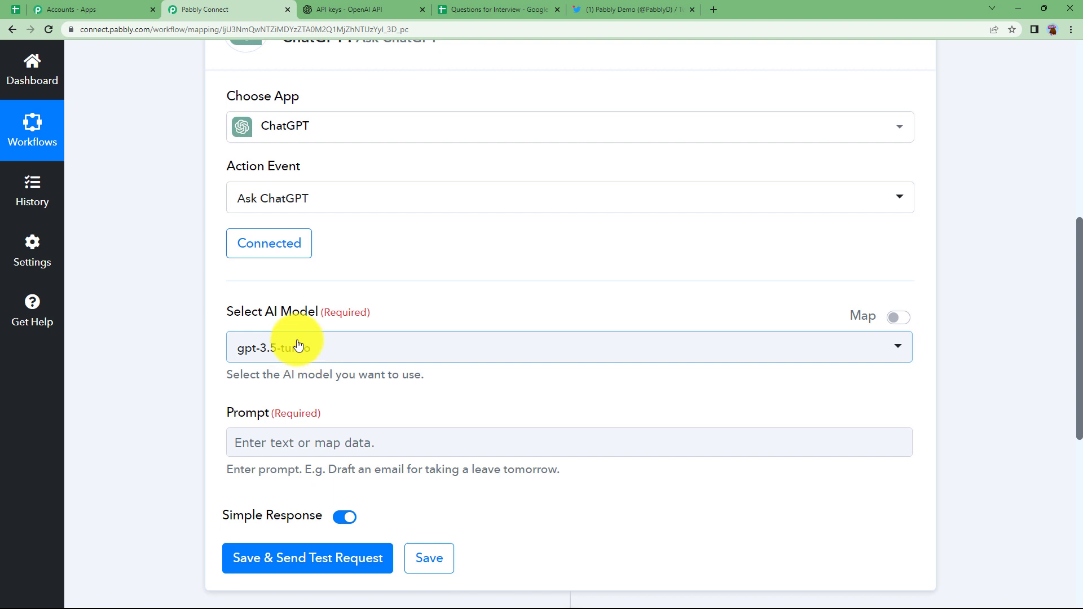
pyautogui.scroll(-2, 179, 380)
pyautogui.click(269, 330)
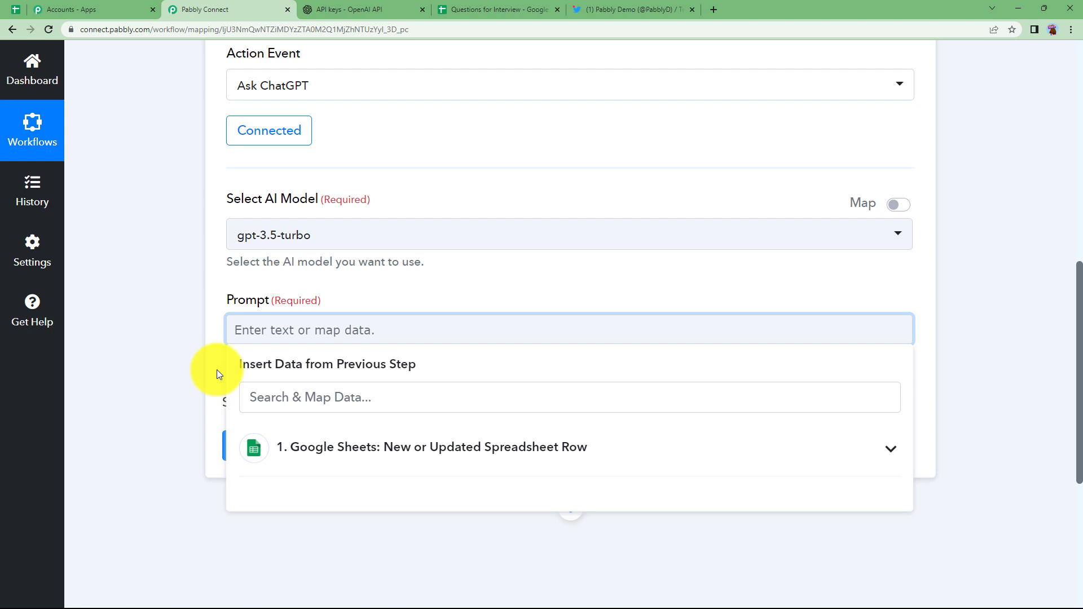
pyautogui.click(217, 370)
pyautogui.click(289, 330)
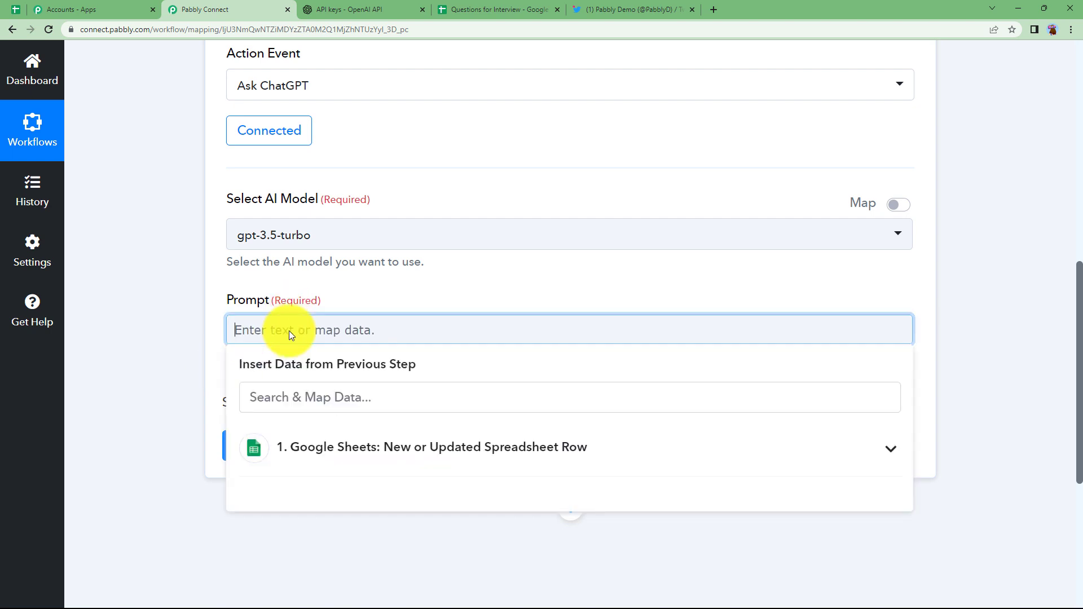
pyautogui.write('Write a short and informative tweet on the title')
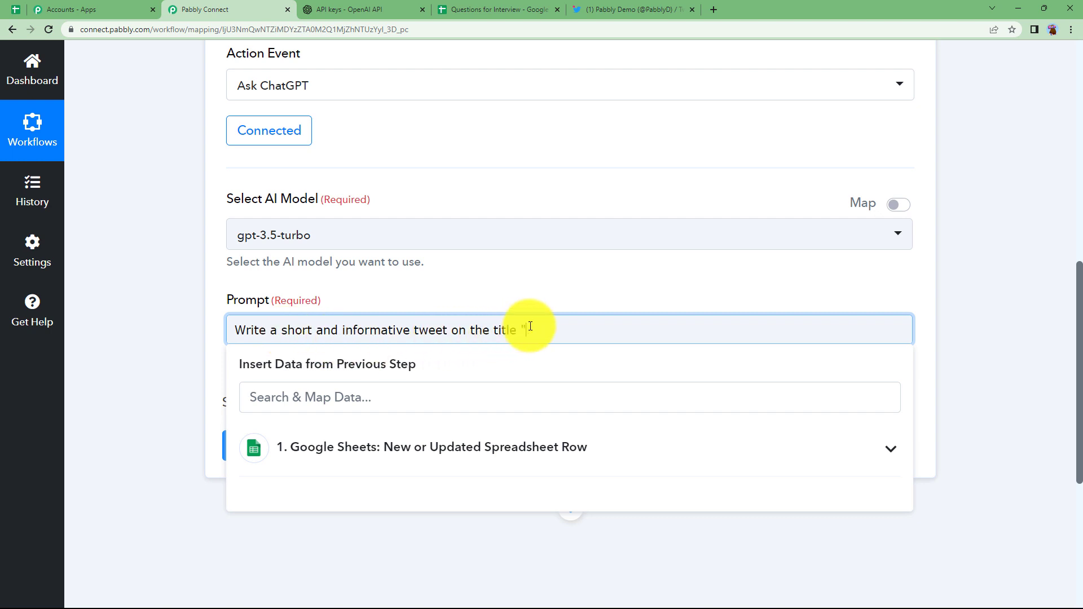
pyautogui.write('"')
pyautogui.click(401, 457)
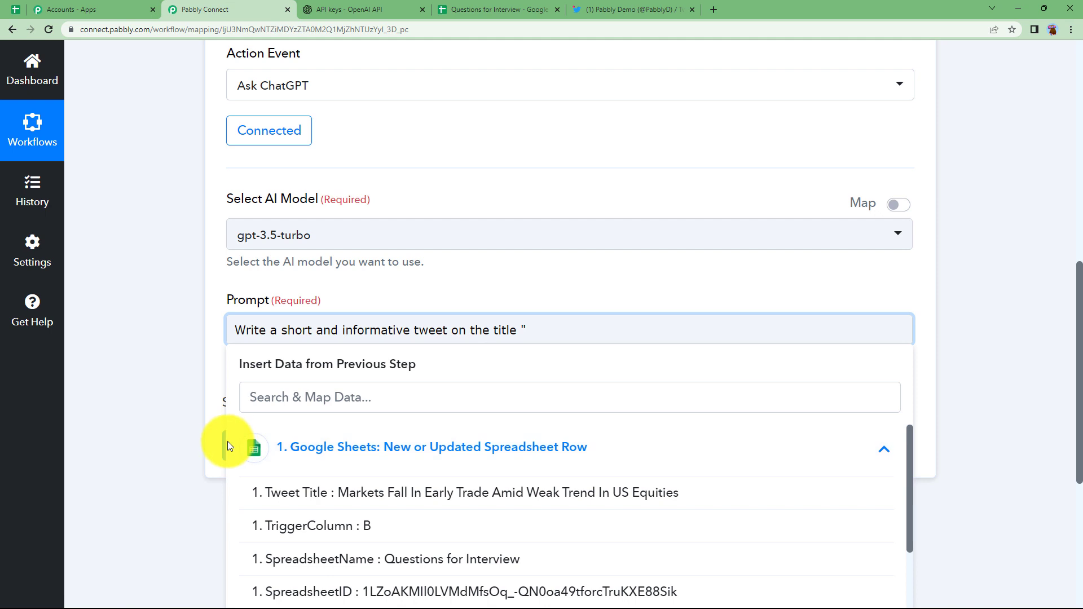
pyautogui.scroll(-2, 239, 440)
pyautogui.click(286, 387)
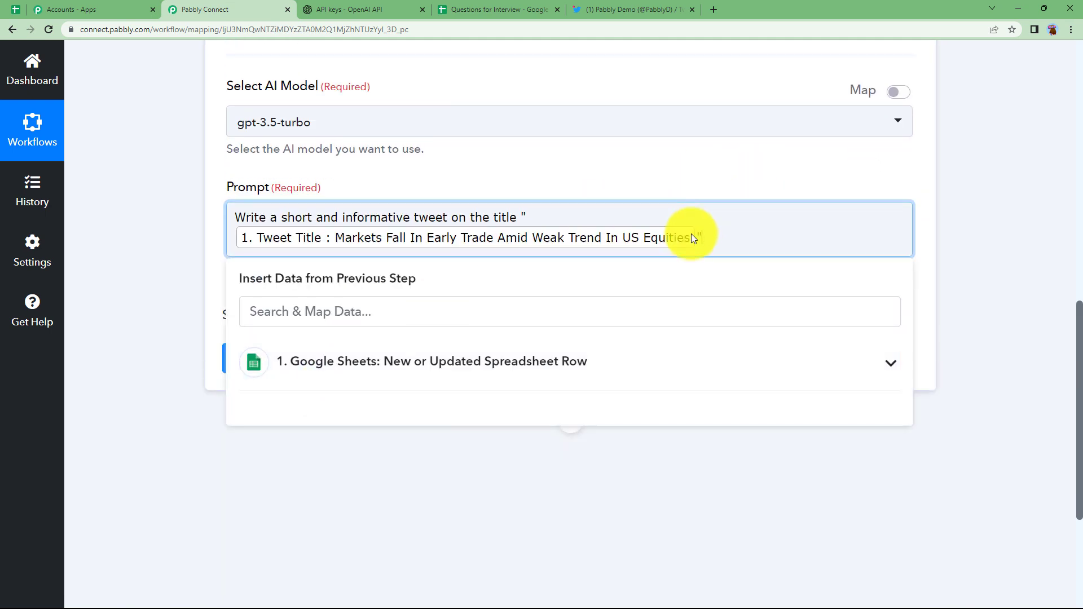
# Step: Finish the prompt with 'Don't use URL. Don't write in first person.'
pyautogui.write('". Don\'t')
pyautogui.press('BackSpace')
pyautogui.write("'t use URL. wRITE I")
pyautogui.press('BackSpace')
pyautogui.press('BackSpace')
pyautogui.press('BackSpace')
pyautogui.press('BackSpace')
pyautogui.press('BackSpace')
pyautogui.press('BackSpace')
pyautogui.press('BackSpace')
pyautogui.write("Don't write")
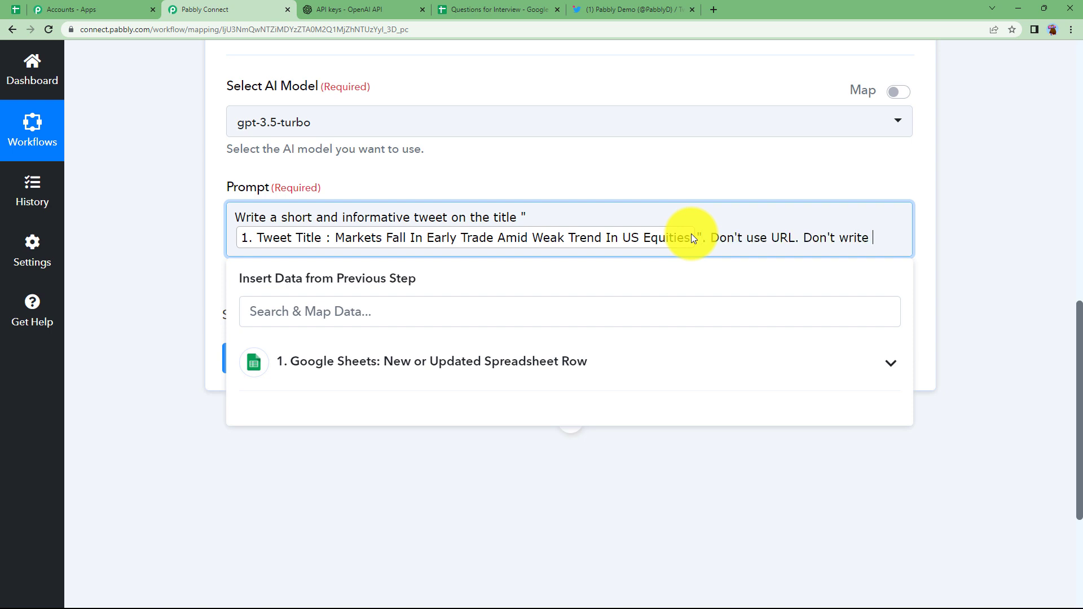
pyautogui.write(' in firt person. Use maximum 2 hashtags.')
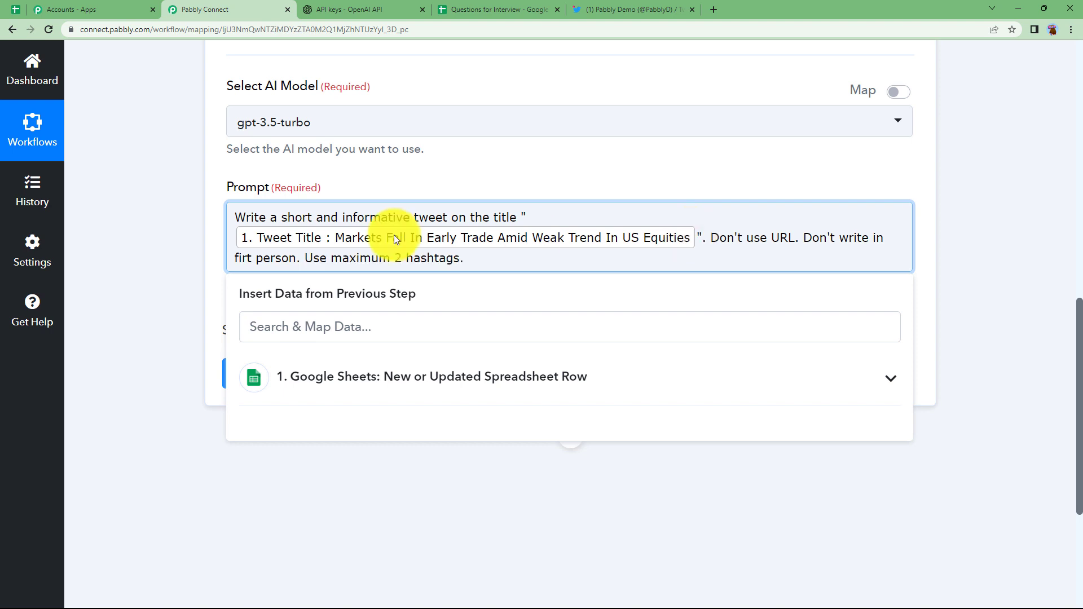
pyautogui.click(199, 273)
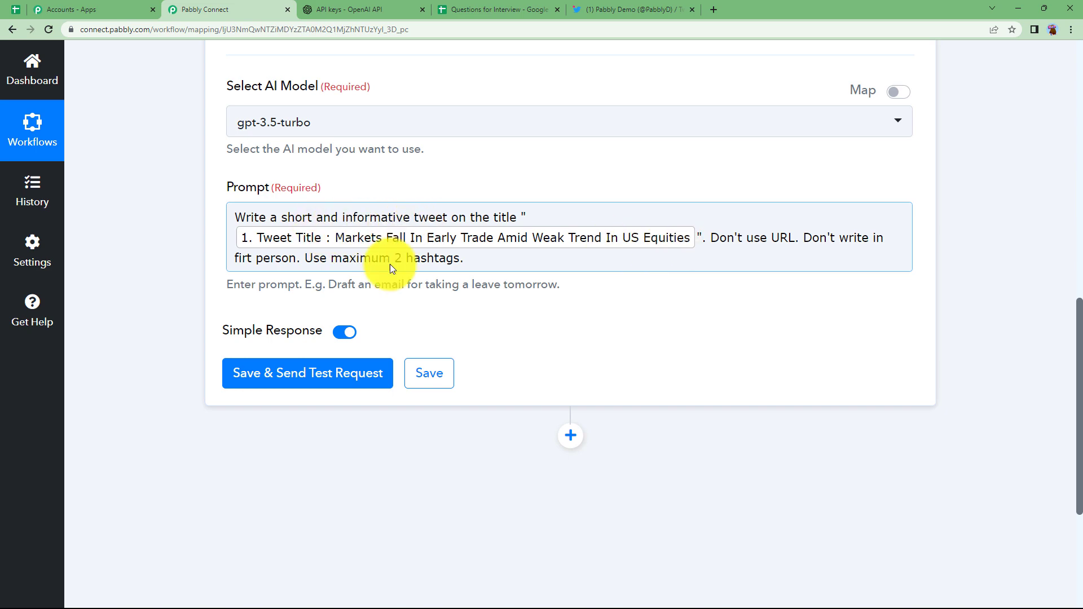
# Step: Save and send a test request, then review the generated tweet text
pyautogui.click(339, 373)
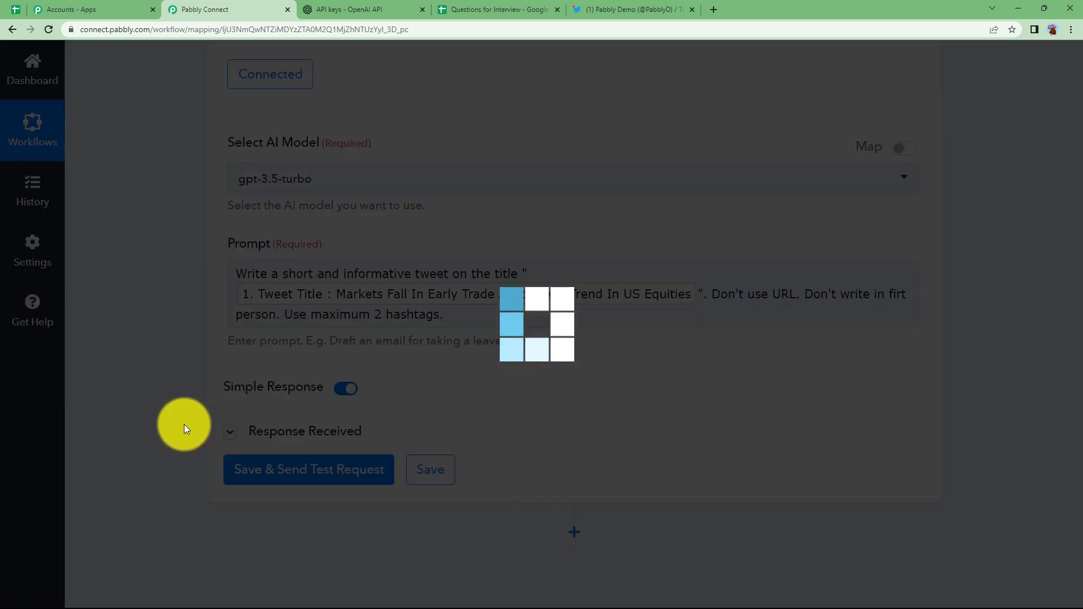
pyautogui.scroll(-3, 447, 369)
pyautogui.scroll(-1, 479, 389)
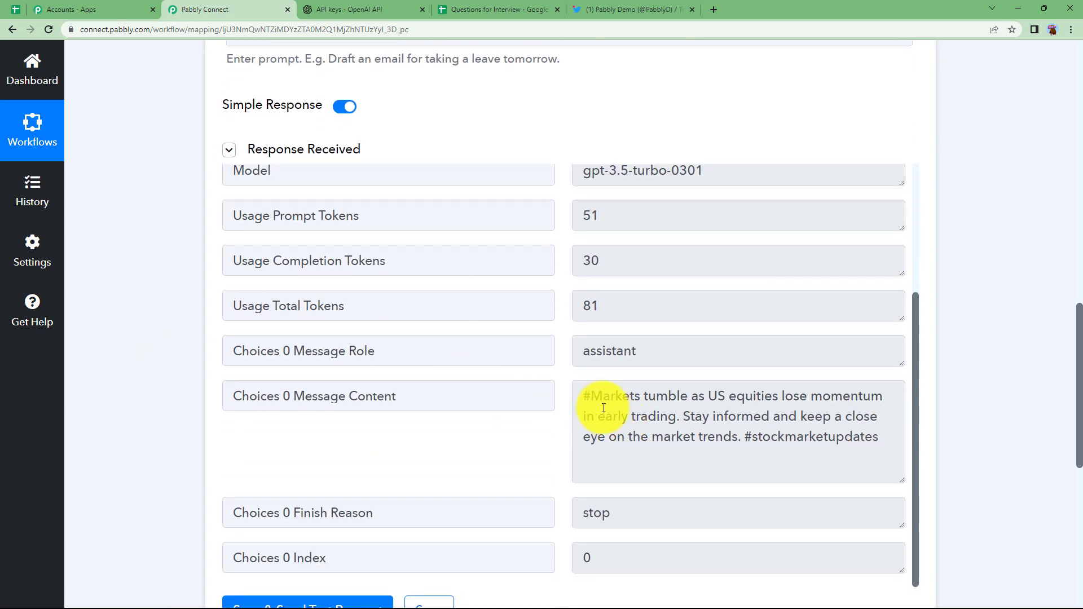
pyautogui.moveTo(580, 396); pyautogui.dragTo(896, 455)
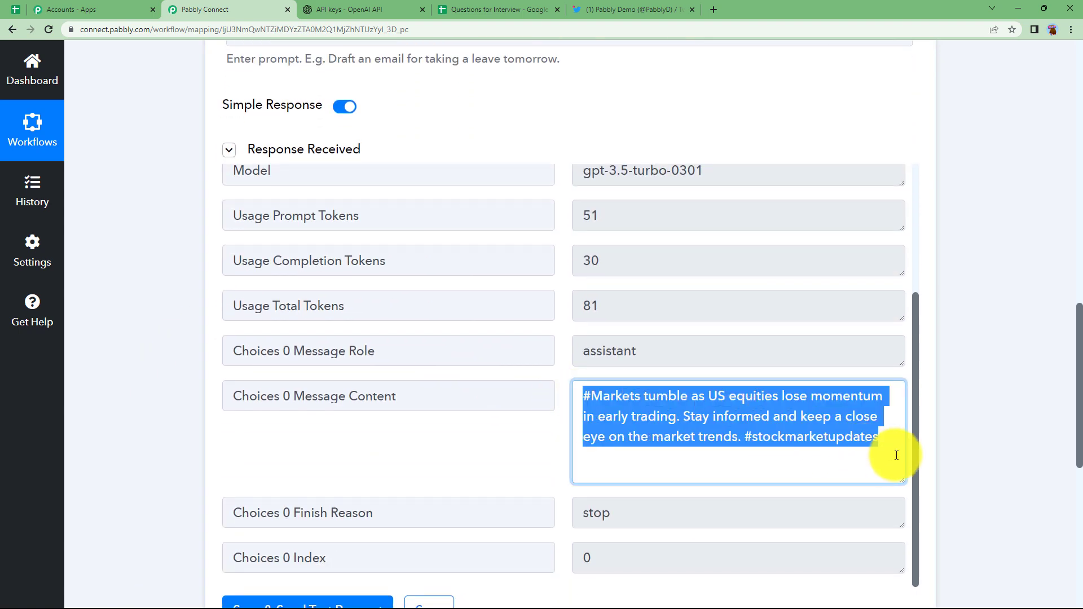
pyautogui.scroll(10, 368, 368)
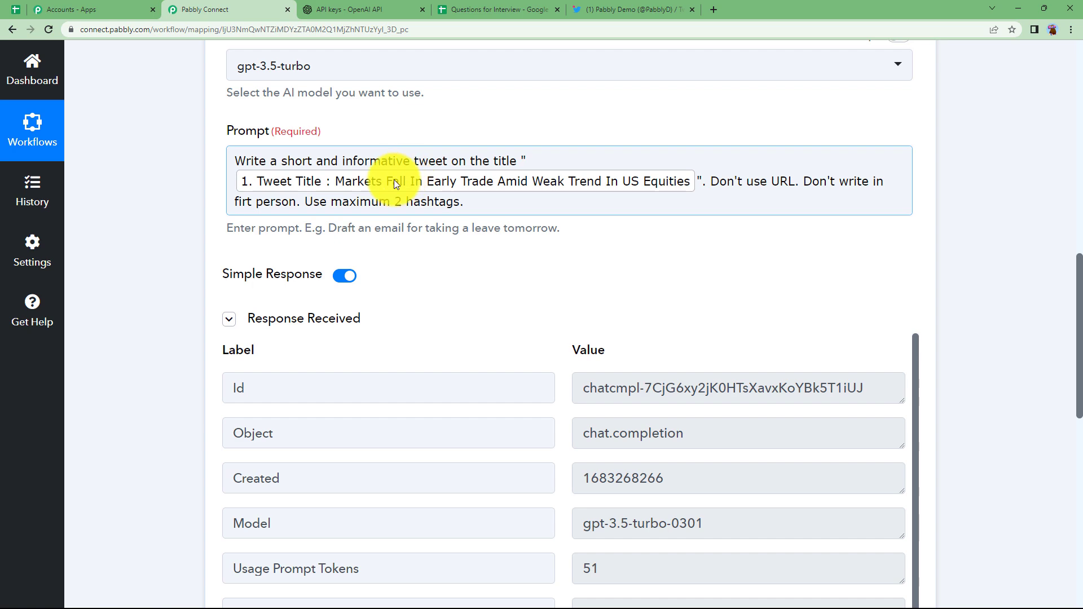
pyautogui.click(493, 9)
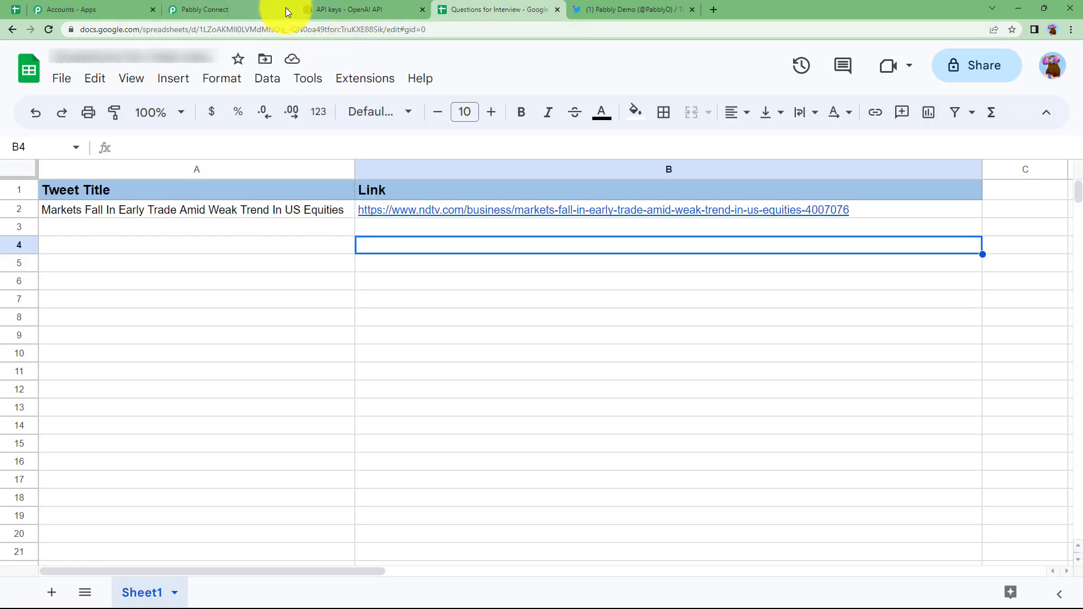
# Step: Enable Extensions > Pabbly Connect Webhooks > Send On Event for the spreadsheet
pyautogui.click(366, 78)
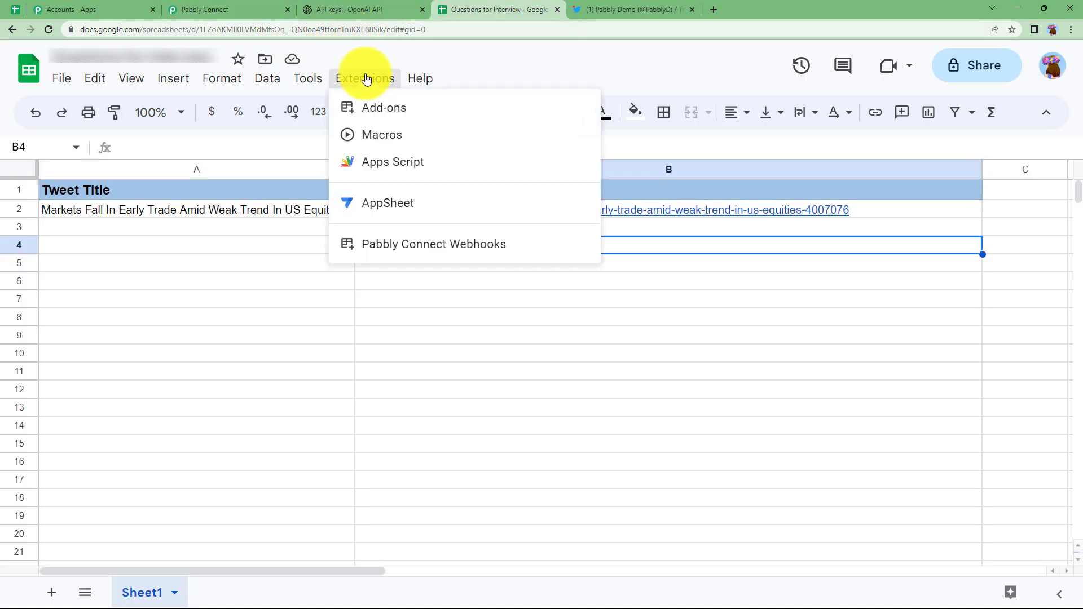
pyautogui.moveTo(467, 249)
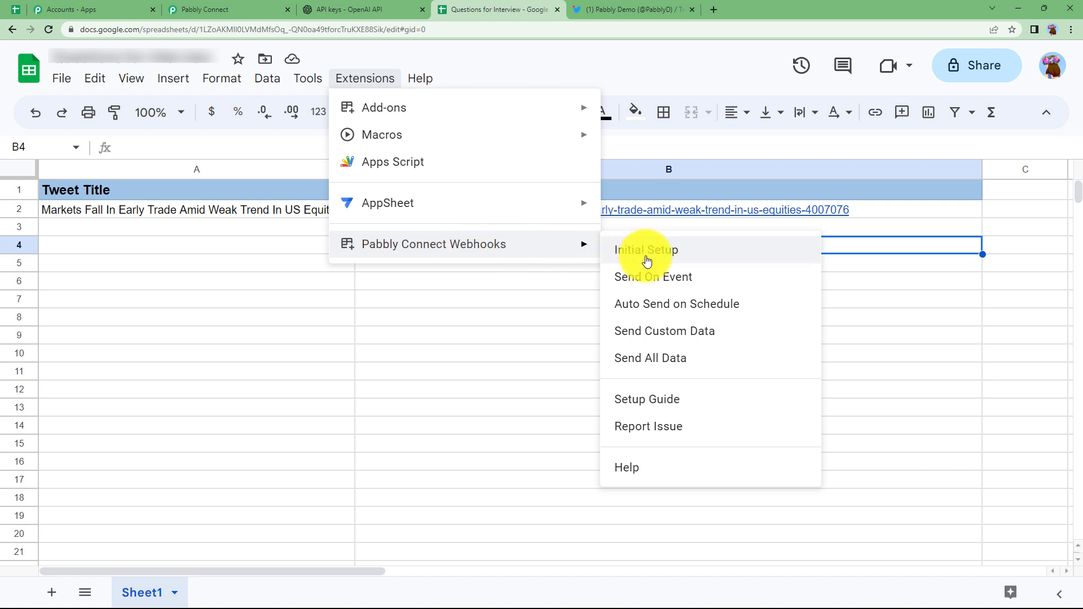
pyautogui.click(650, 278)
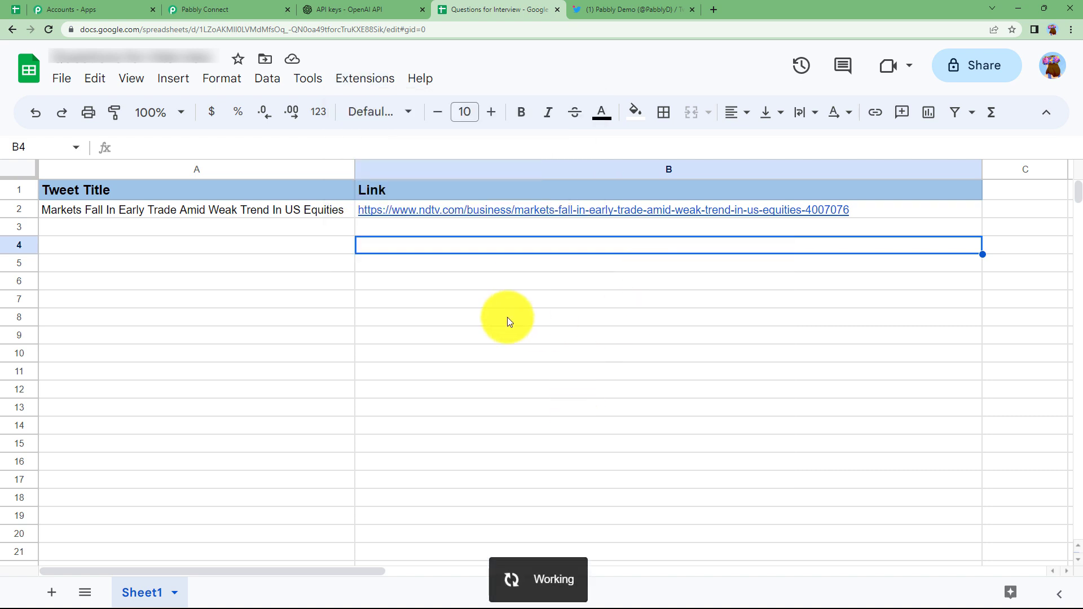
pyautogui.click(320, 241)
pyautogui.click(326, 263)
pyautogui.click(330, 282)
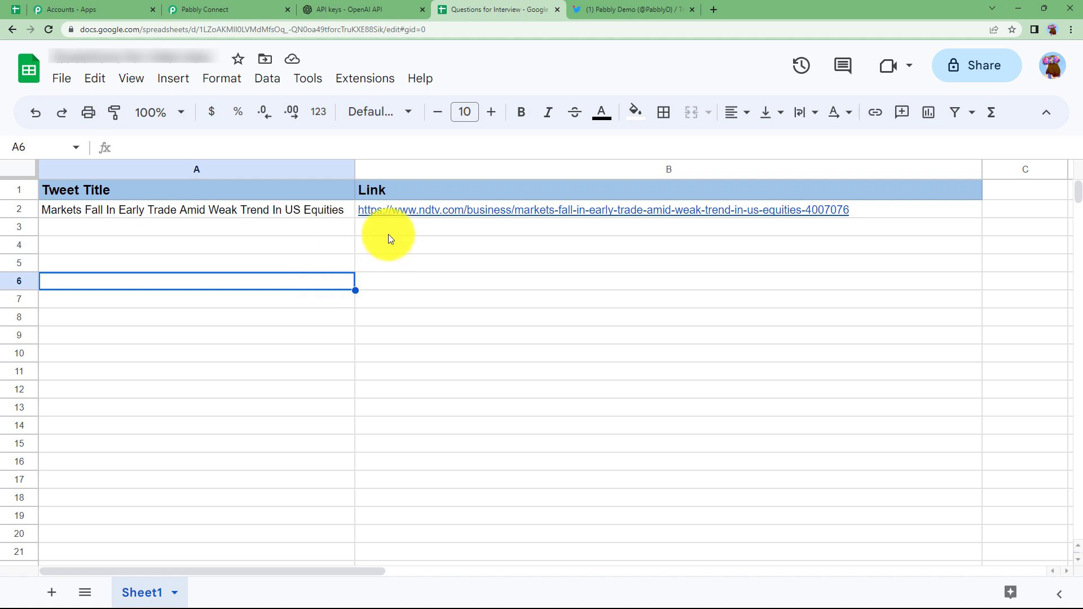
# Step: Add a new action step after ChatGPT using Twitter with the Create Tweet event
pyautogui.click(214, 9)
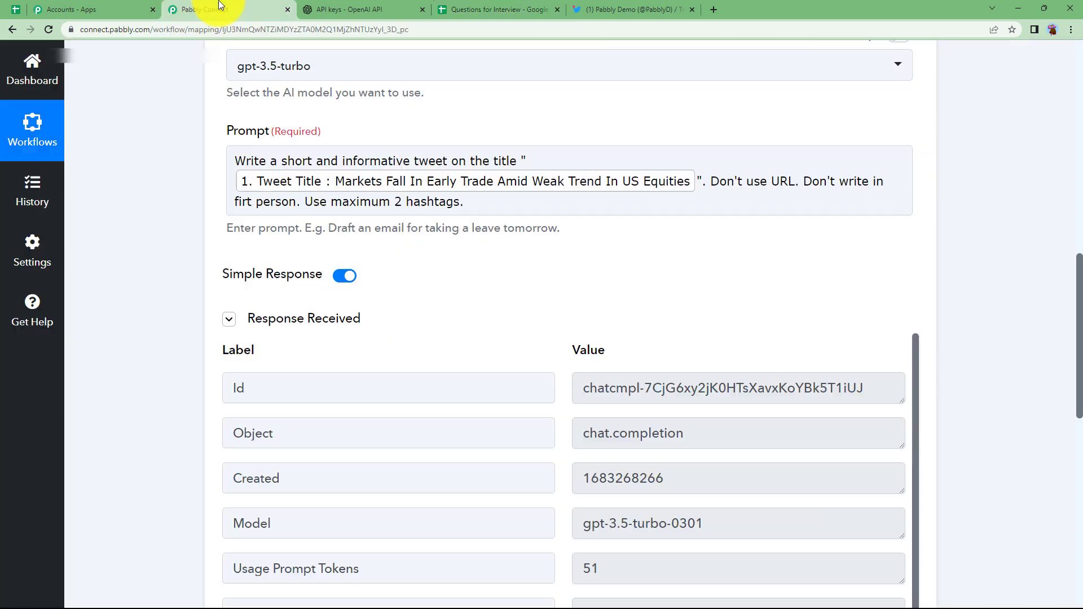
pyautogui.scroll(4, 165, 302)
pyautogui.scroll(3, 164, 302)
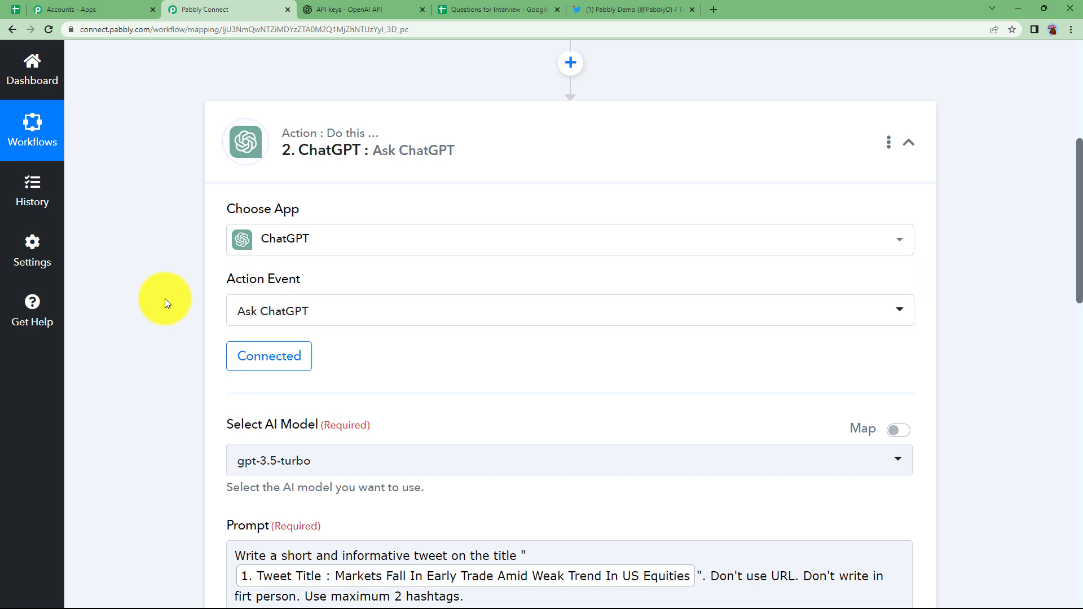
pyautogui.click(389, 160)
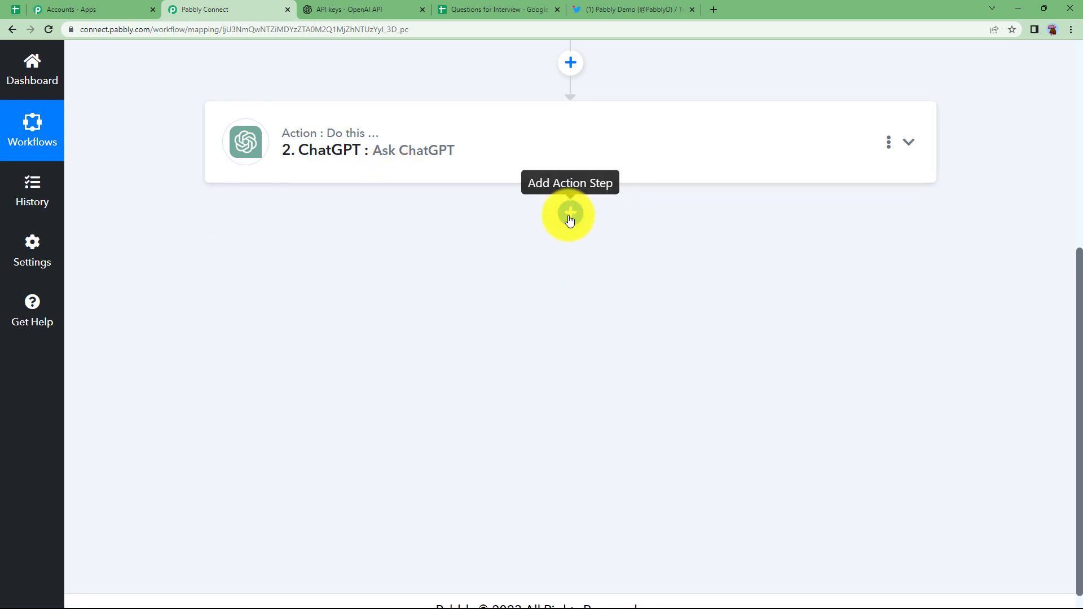
pyautogui.click(570, 212)
pyautogui.click(362, 389)
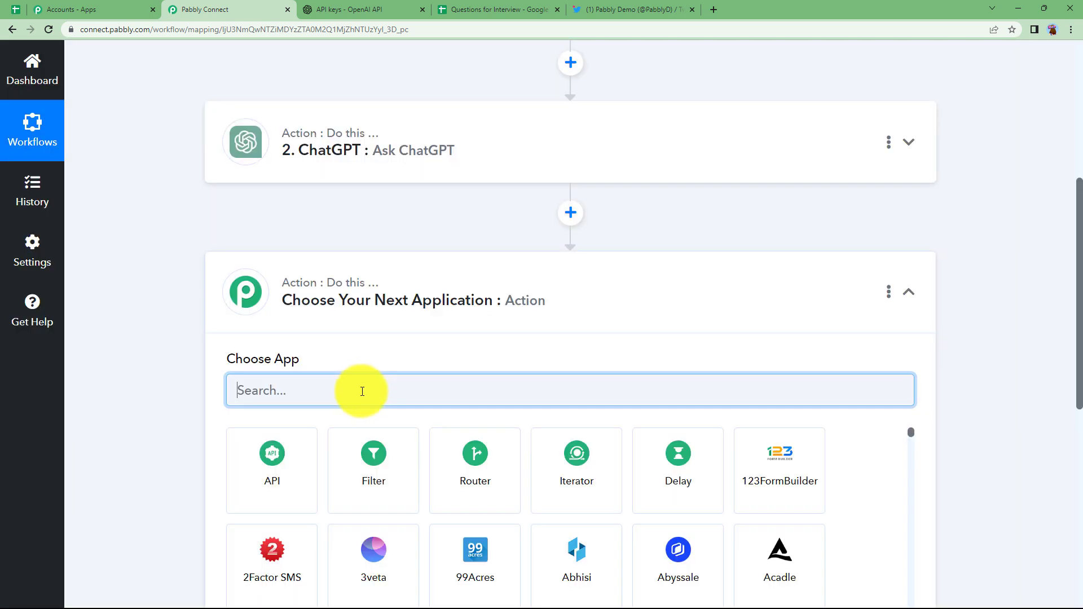
pyautogui.write('twi')
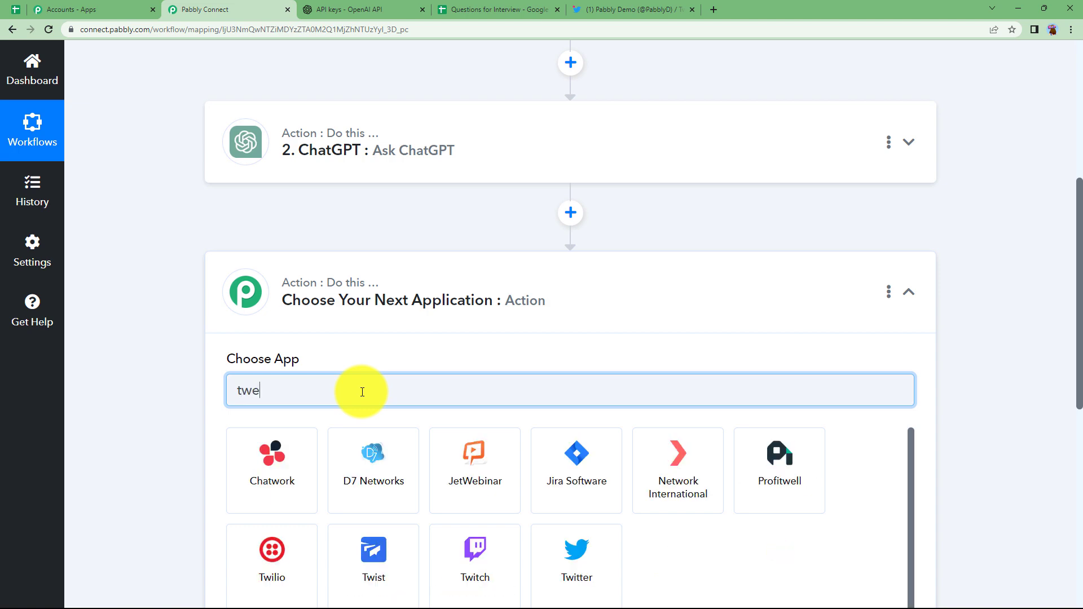
pyautogui.click(576, 468)
pyautogui.click(254, 461)
pyautogui.click(285, 223)
# Step: Start a new Twitter connection using Connect With Twitter
pyautogui.scroll(-3, 192, 381)
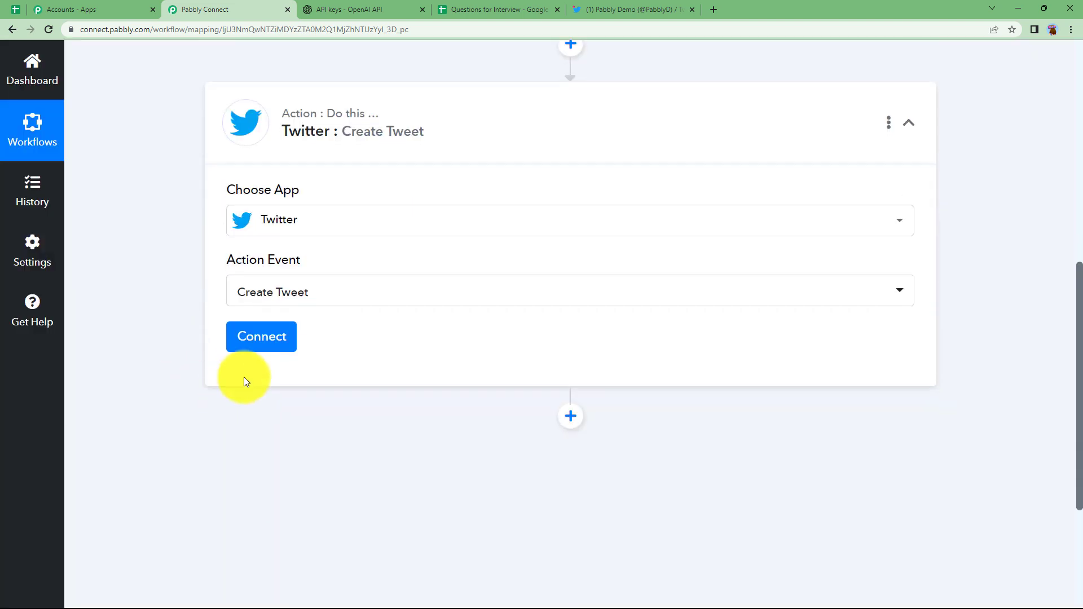
pyautogui.click(267, 347)
pyautogui.click(624, 203)
pyautogui.click(599, 390)
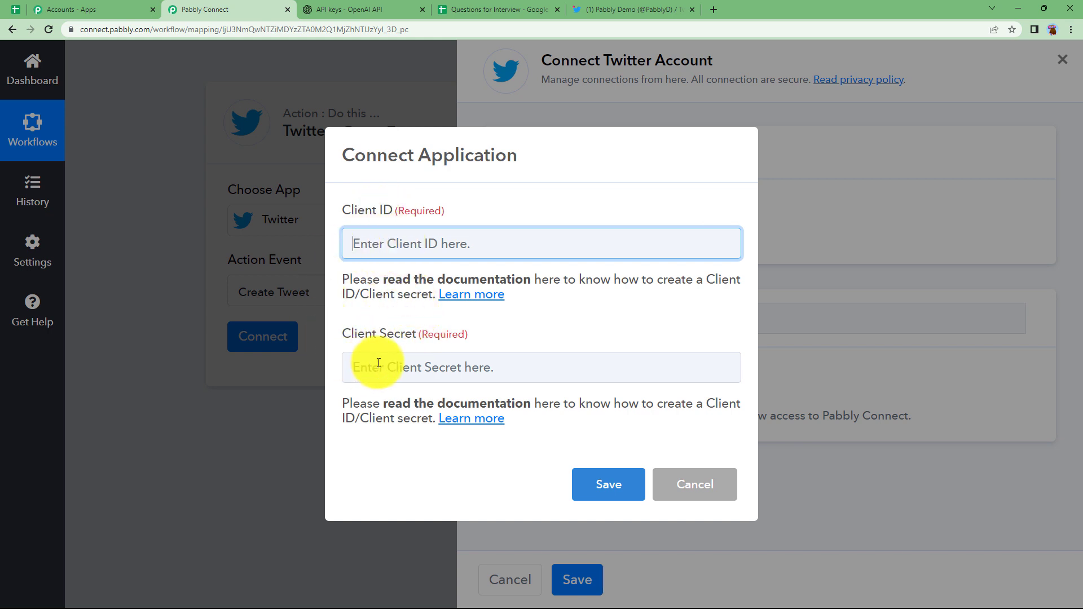
# Step: Follow the Pabbly forum guide to developer.twitter.com and start the Free API plan sign-up
pyautogui.click(494, 298)
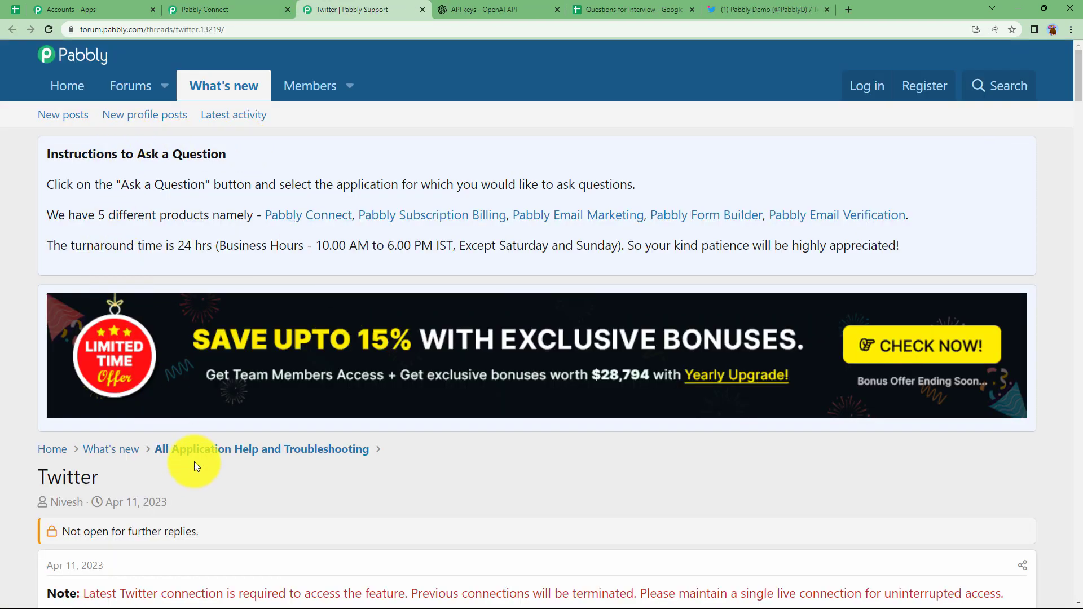
pyautogui.scroll(-6, 225, 451)
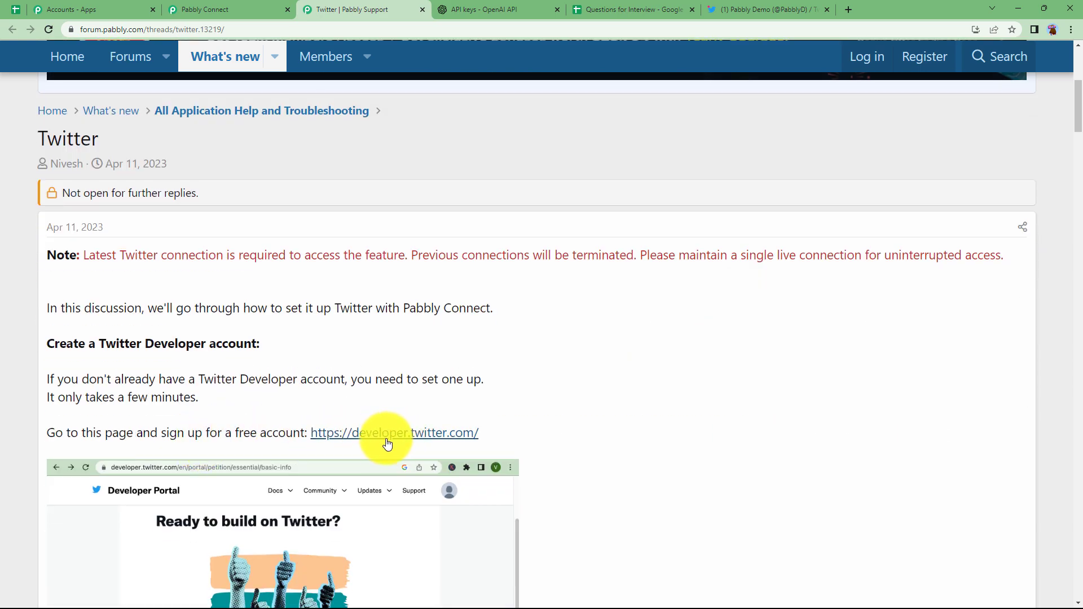
pyautogui.click(388, 434)
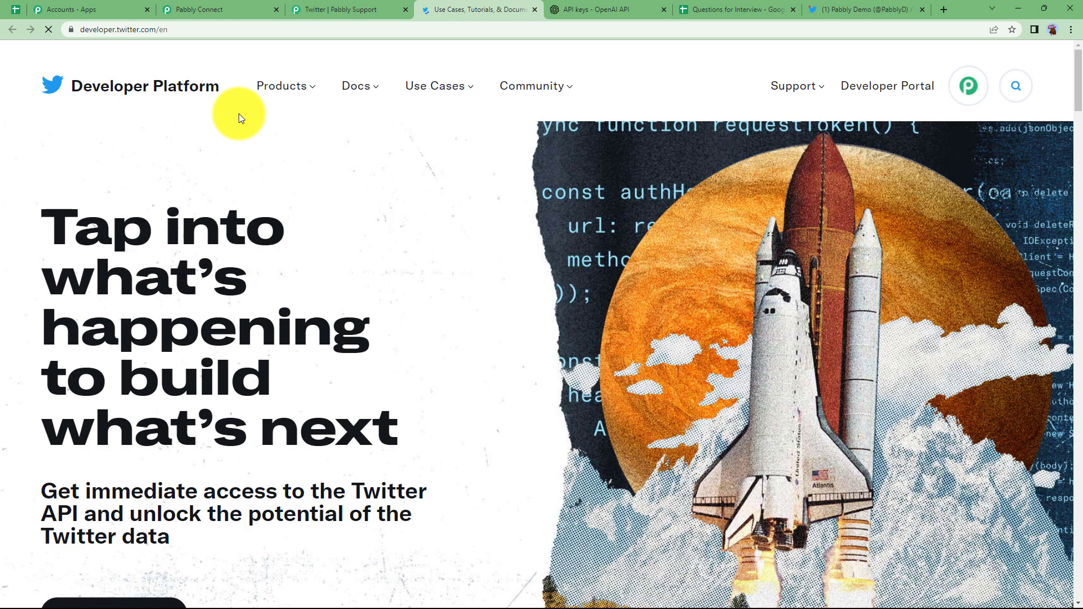
pyautogui.click(361, 9)
pyautogui.scroll(-5, 286, 370)
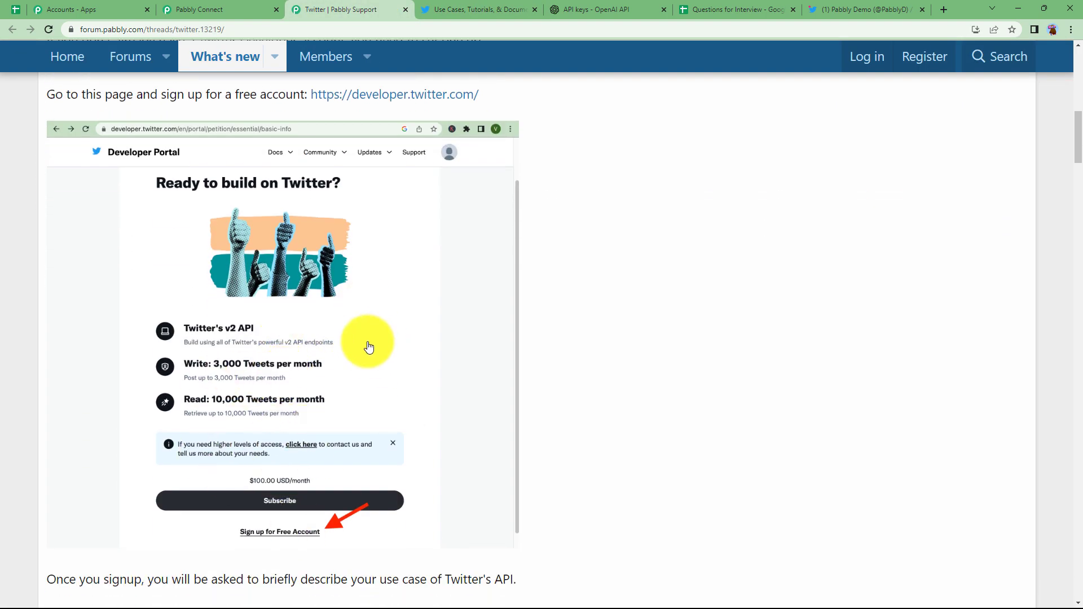
pyautogui.click(479, 9)
pyautogui.scroll(-8, 164, 367)
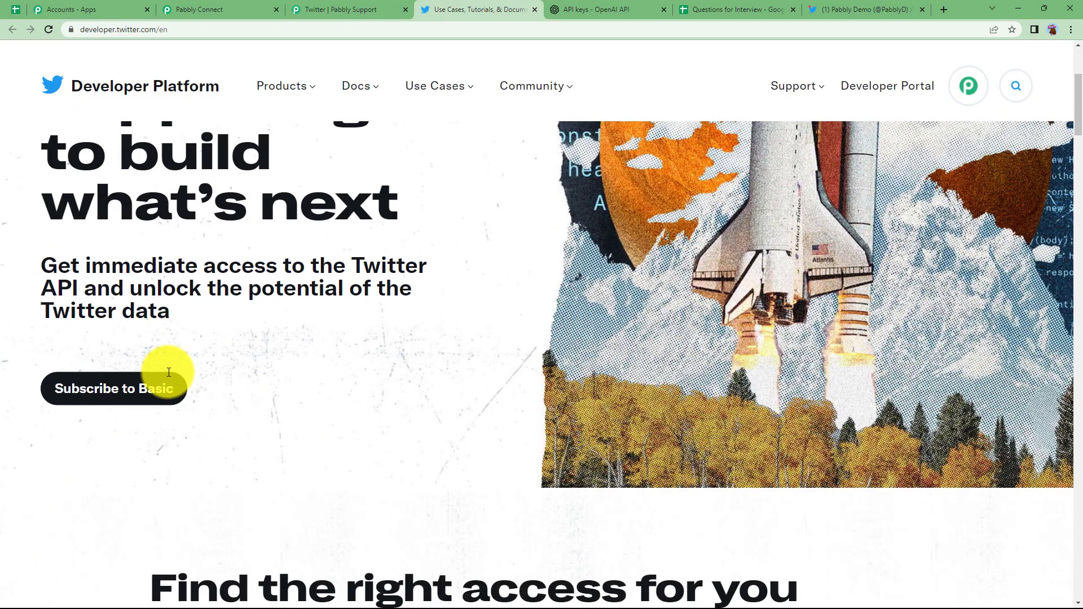
pyautogui.scroll(-7, 169, 373)
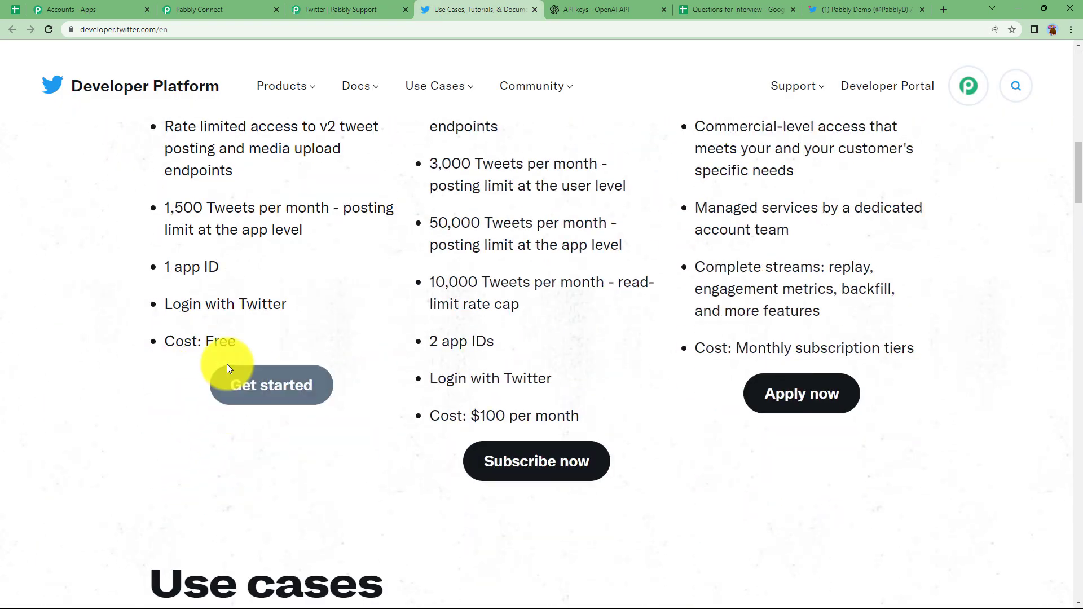
pyautogui.click(305, 9)
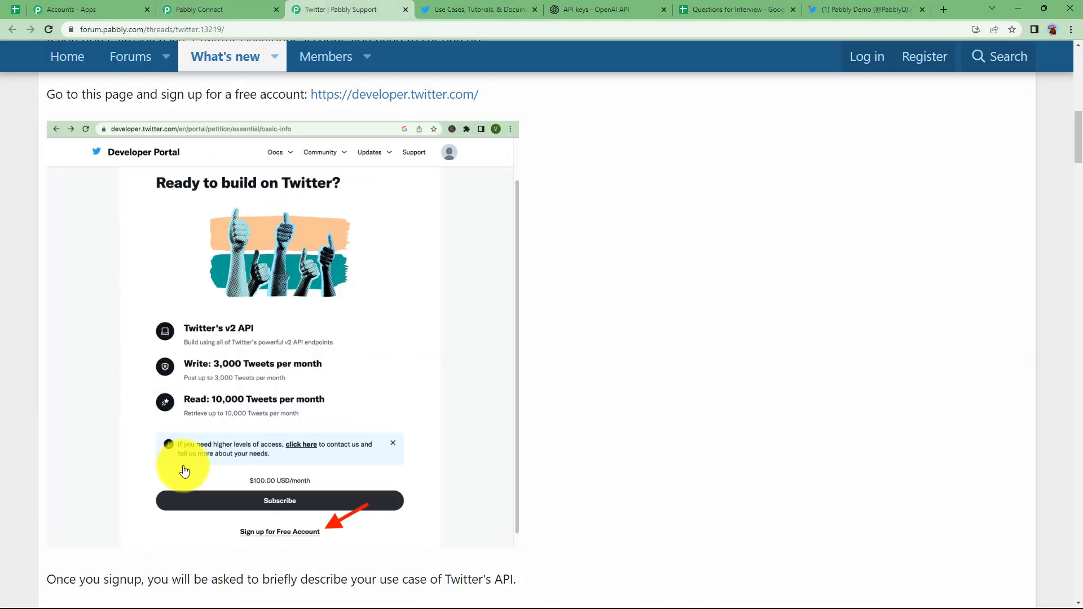
pyautogui.click(443, 9)
pyautogui.click(225, 393)
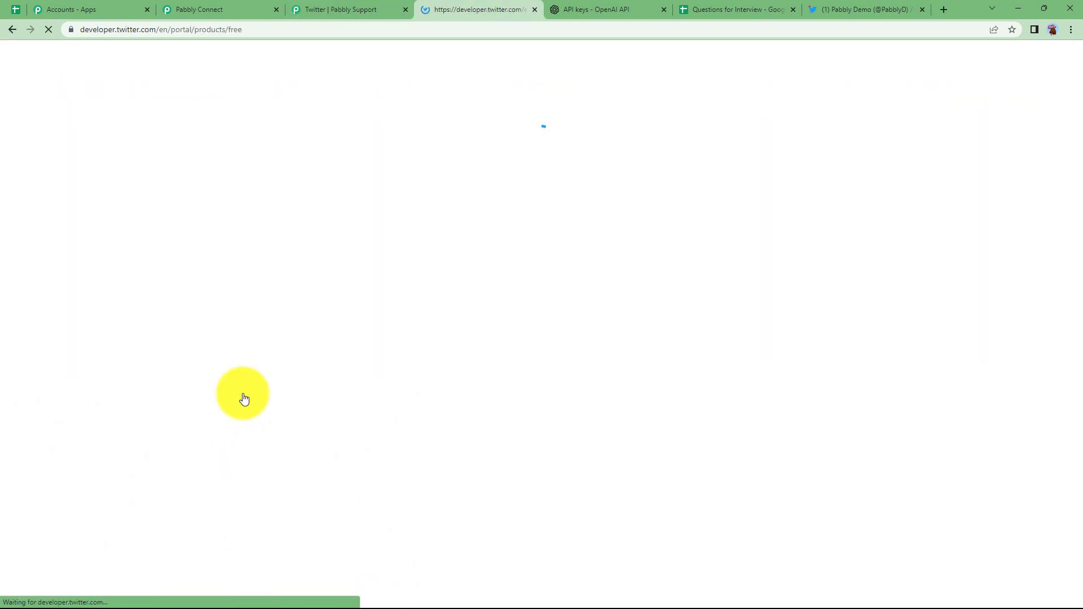
# Step: Copy the app's OAuth 2.0 Client ID from Keys and tokens into Pabbly's Client ID field
pyautogui.click(176, 209)
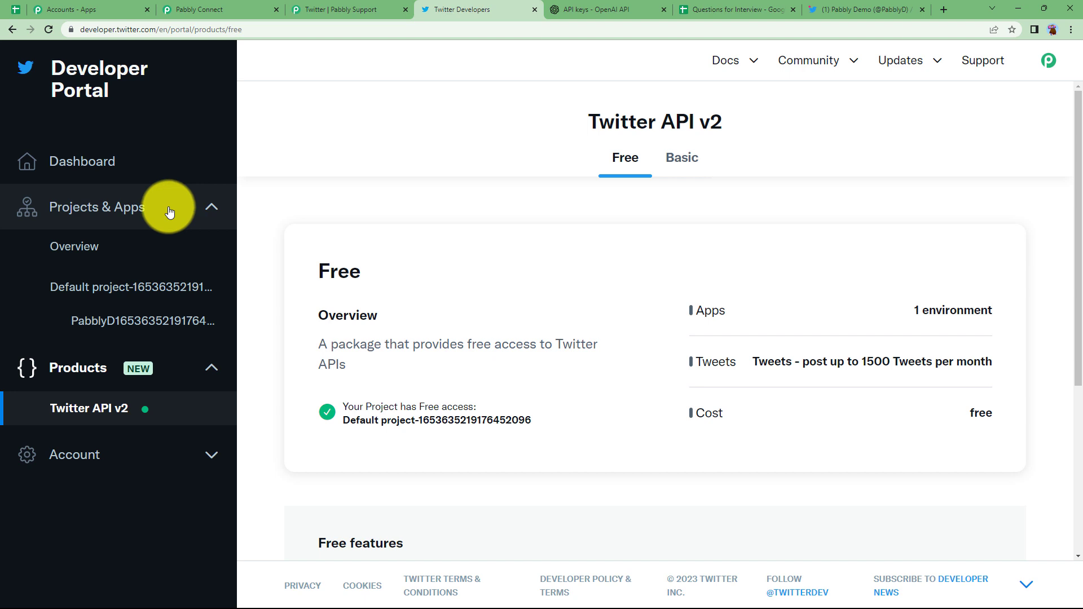
pyautogui.click(82, 326)
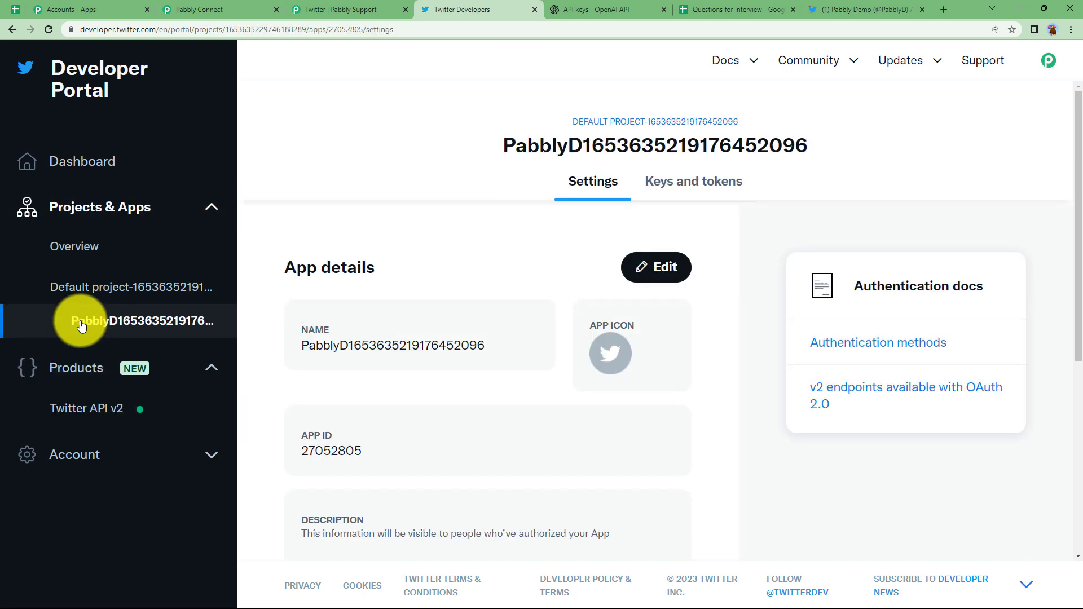
pyautogui.click(711, 183)
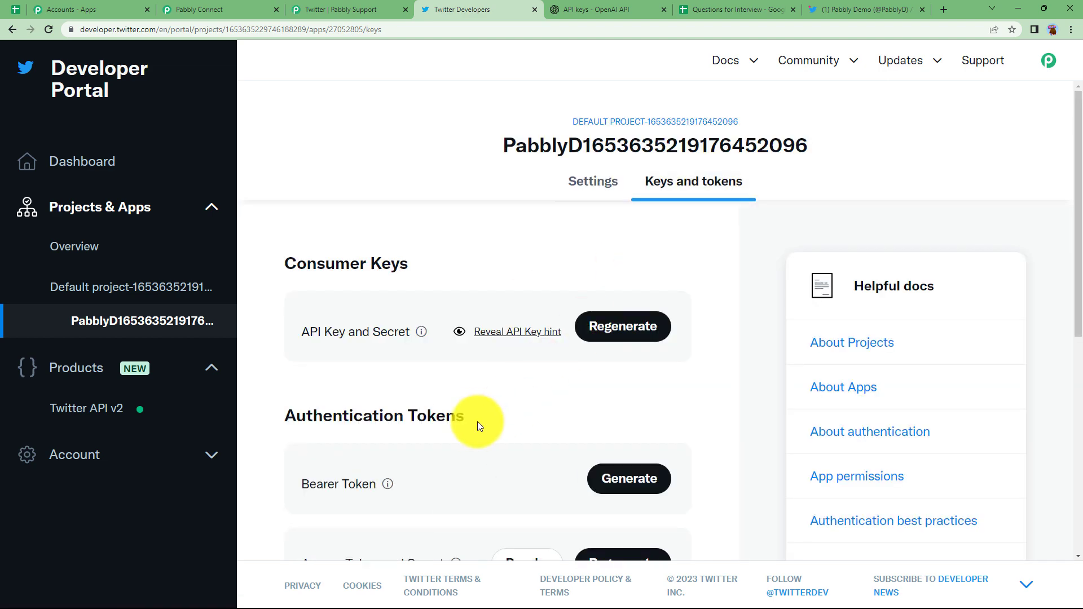
pyautogui.scroll(-5, 477, 421)
pyautogui.scroll(-3, 477, 421)
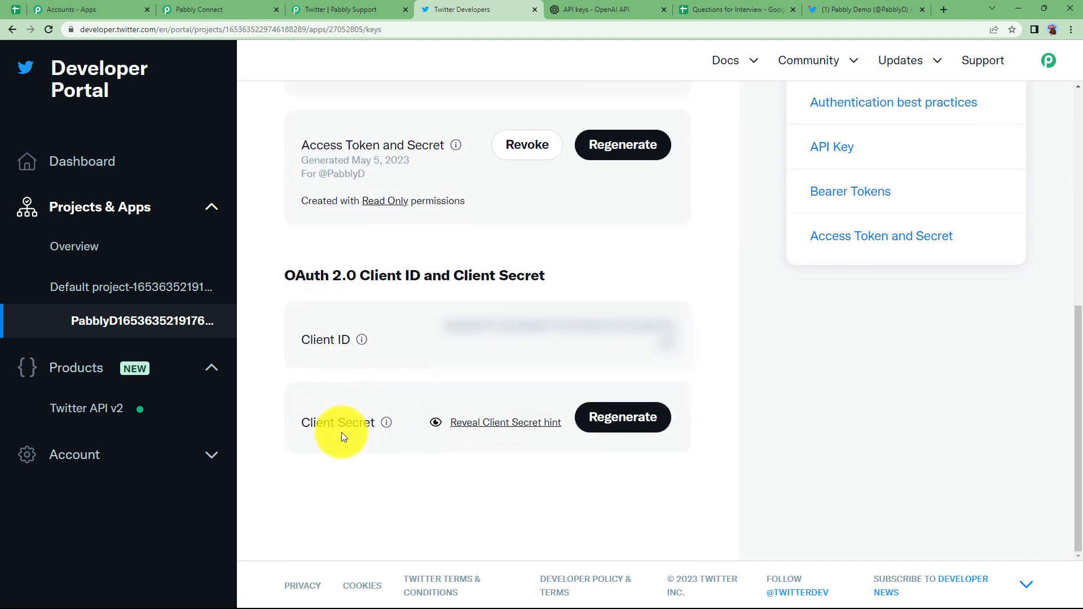
pyautogui.moveTo(441, 324); pyautogui.dragTo(684, 341)
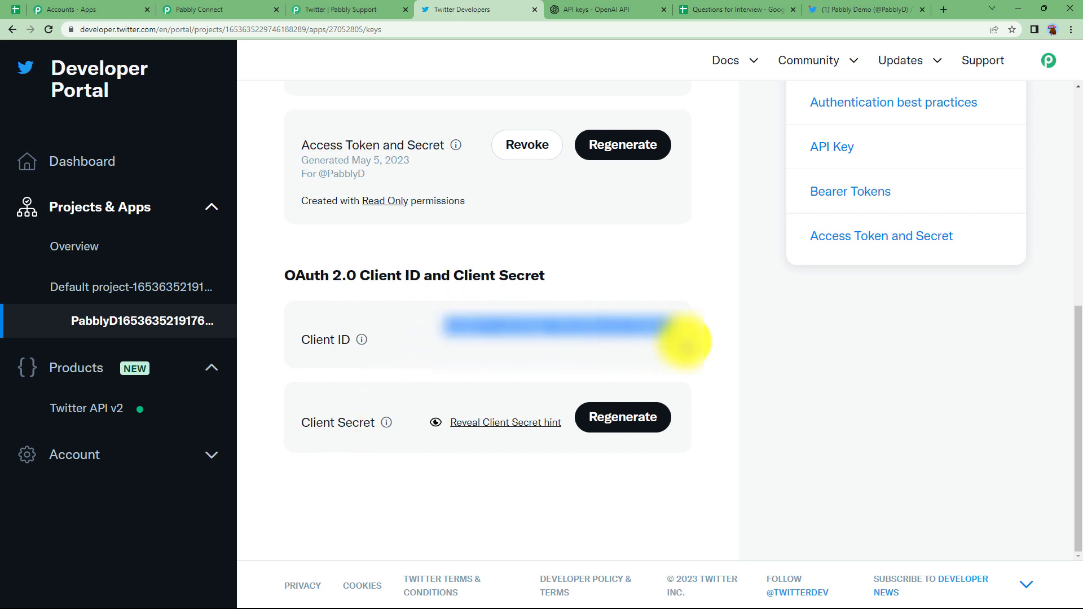
pyautogui.click(260, 9)
pyautogui.click(422, 241)
pyautogui.hotkey('ctrl', 'v')
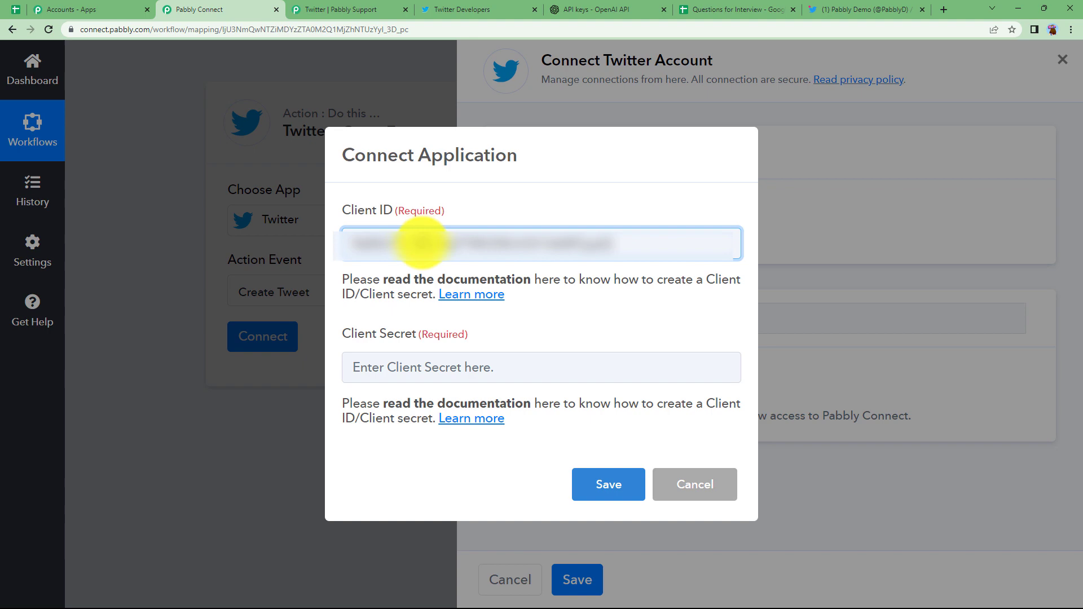
# Step: Regenerate the OAuth 2.0 client secret and paste it into Pabbly's Client Secret field
pyautogui.click(475, 5)
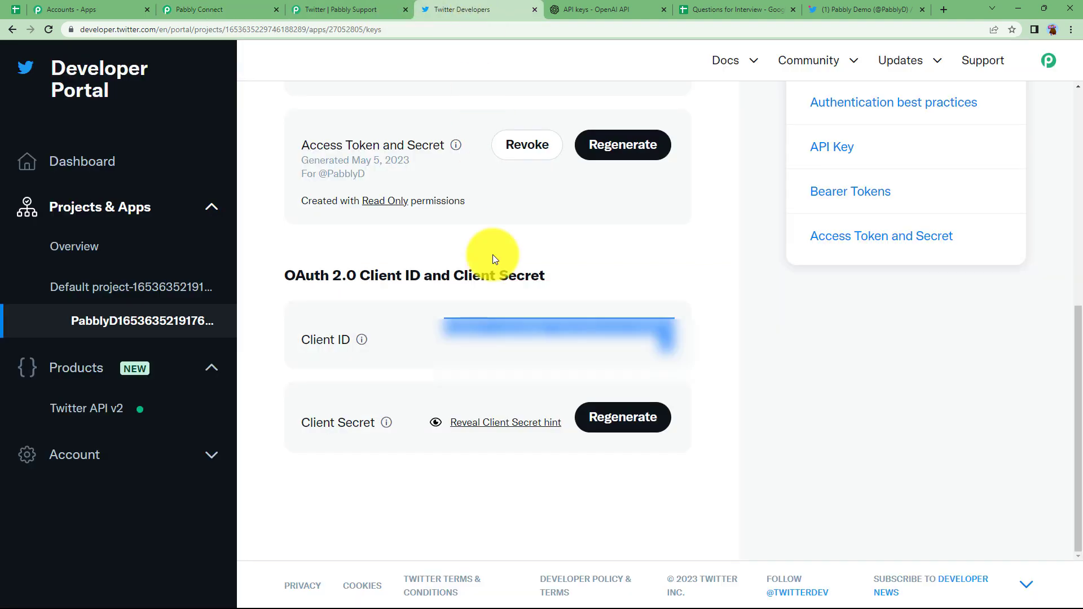
pyautogui.click(616, 419)
pyautogui.click(511, 395)
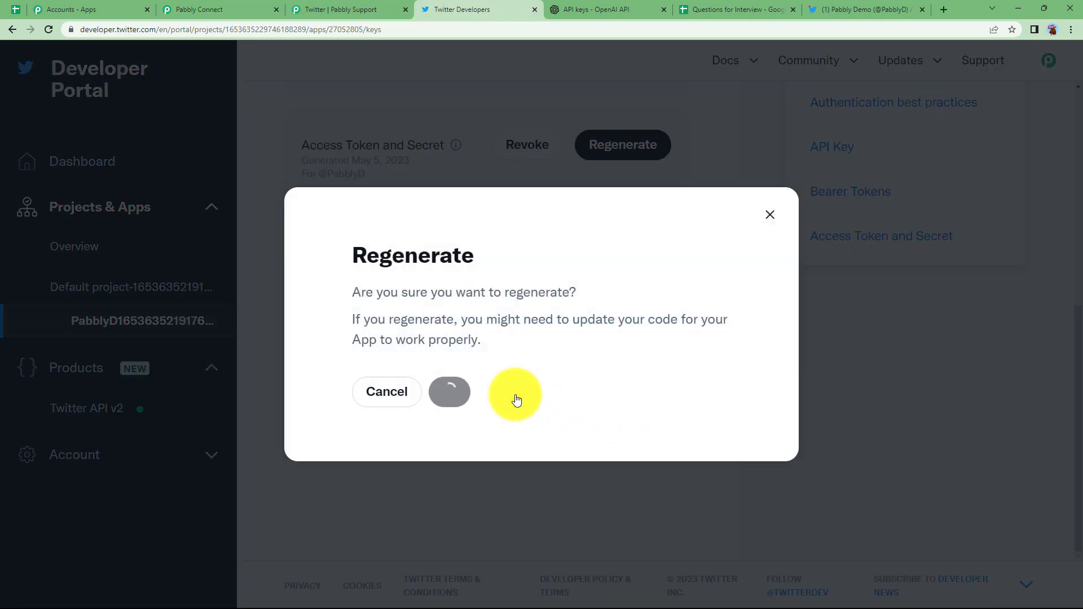
pyautogui.click(698, 390)
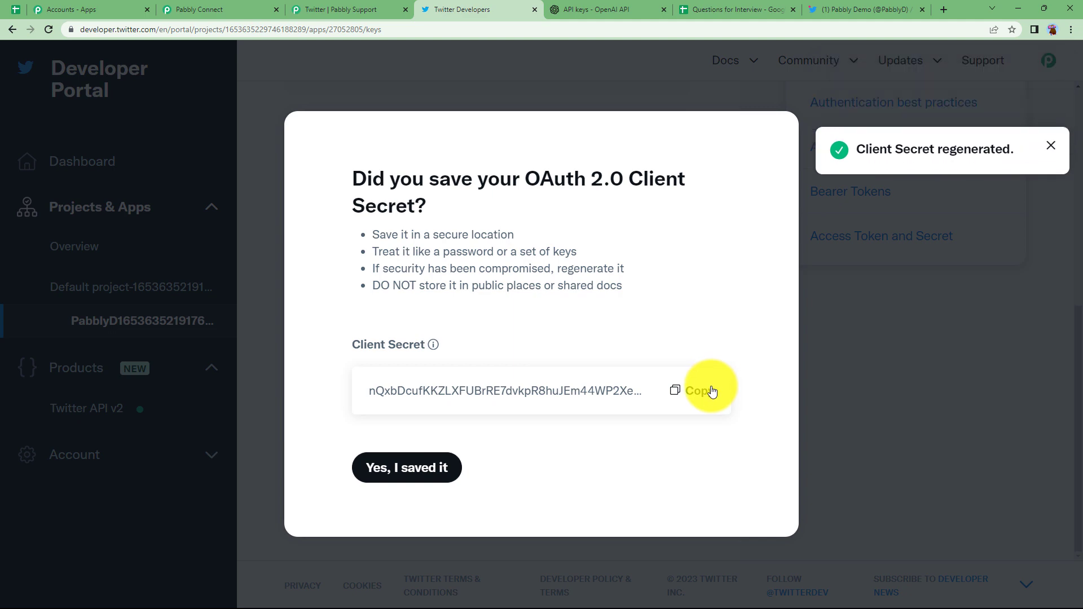
pyautogui.click(181, 8)
pyautogui.click(408, 379)
pyautogui.hotkey('ctrl', 'v')
# Step: Save and authorize the Twitter connection, then map Tweet Title into the tweet Message
pyautogui.click(620, 485)
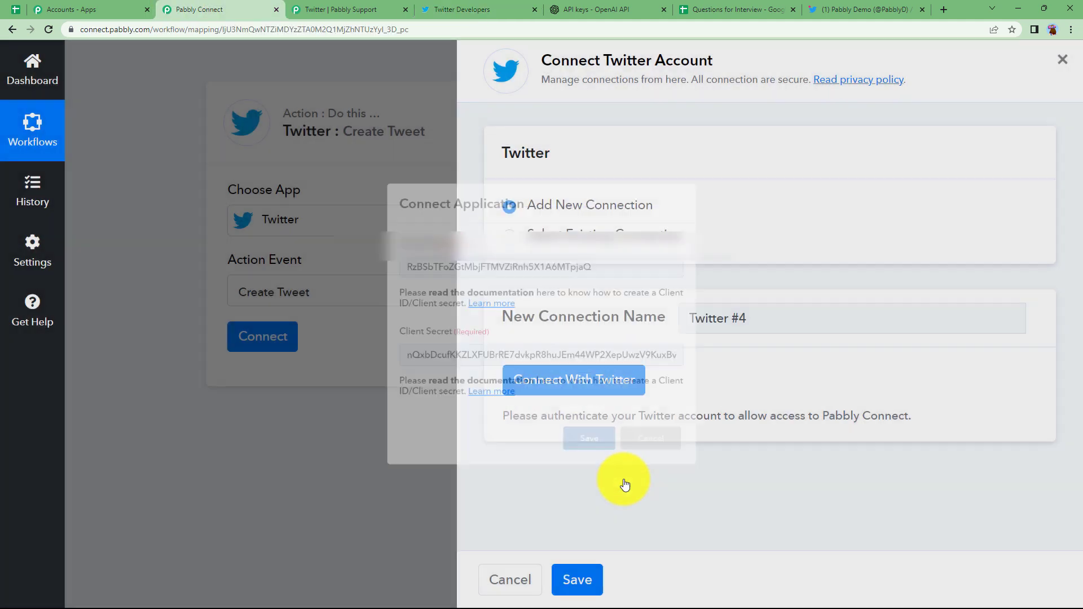
pyautogui.click(238, 318)
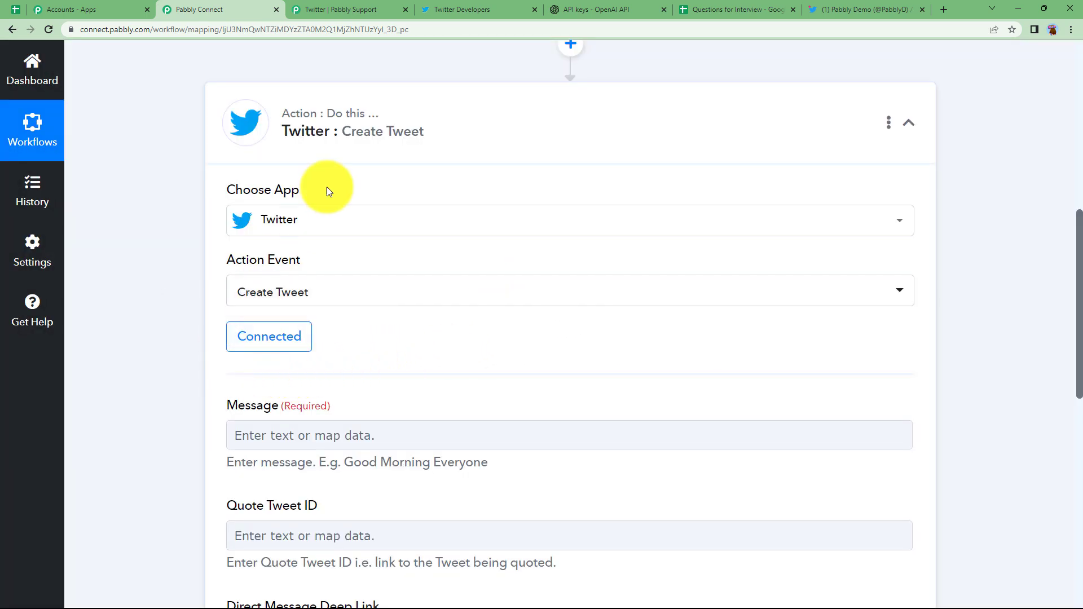
pyautogui.scroll(-2, 258, 366)
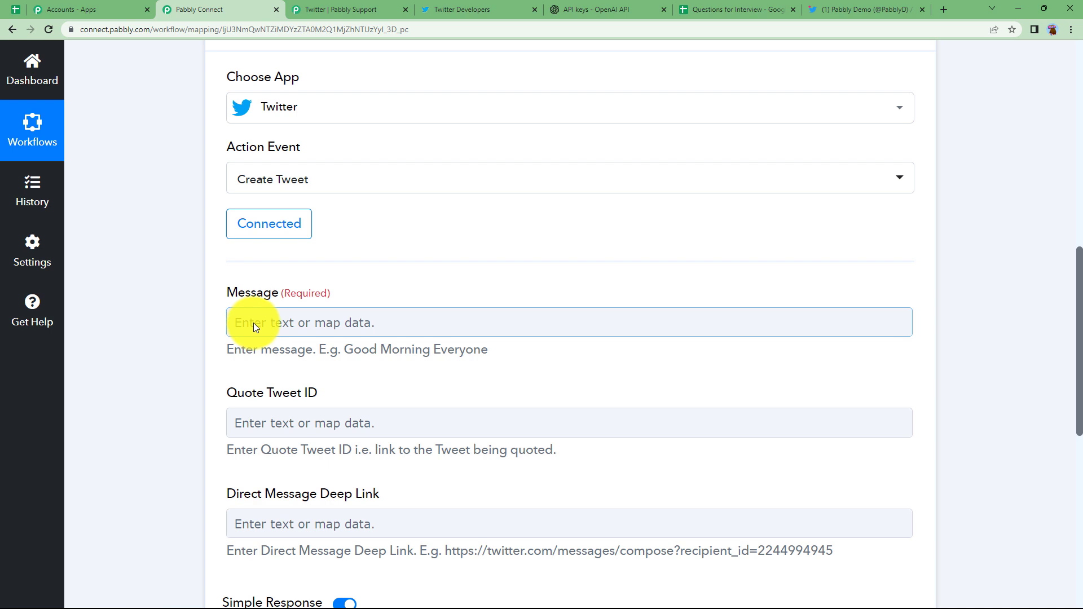
pyautogui.click(283, 324)
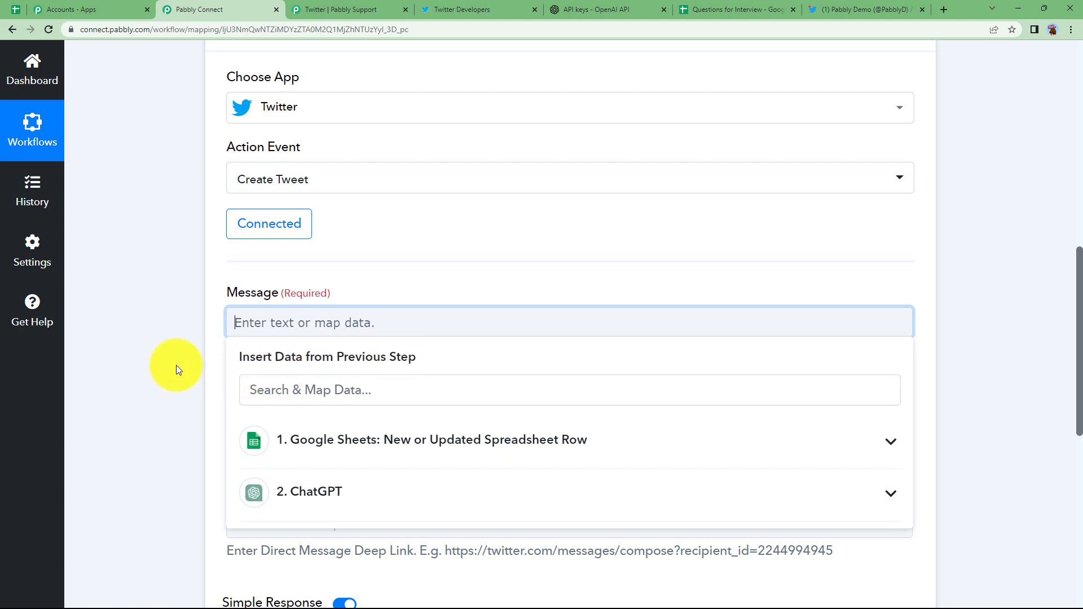
pyautogui.scroll(-2, 175, 364)
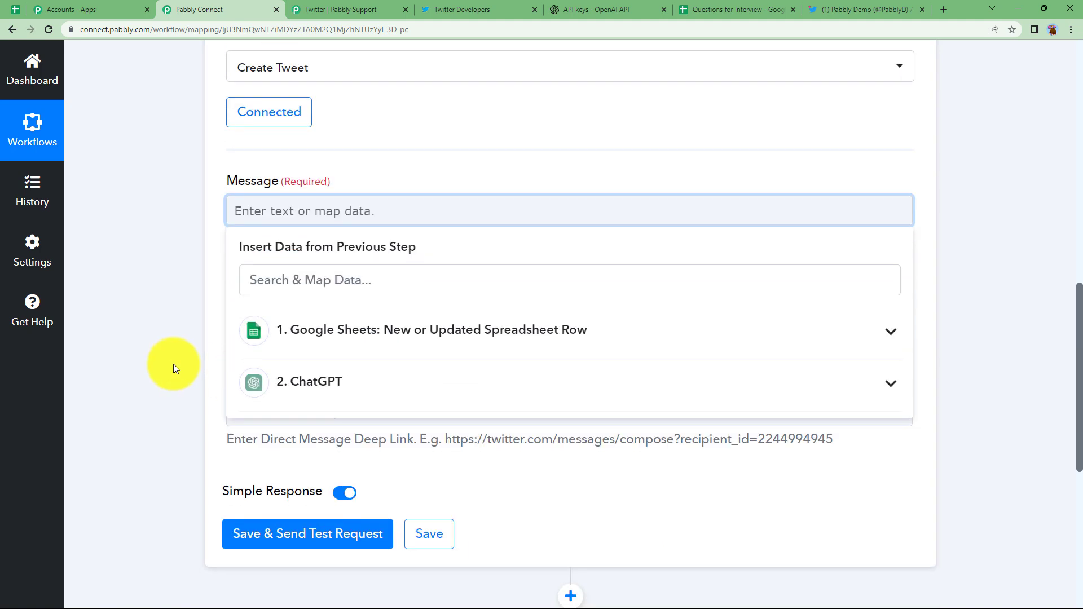
pyautogui.click(372, 336)
pyautogui.click(384, 372)
# Step: Add ChatGPT's generated message content to the tweet Message
pyautogui.click(244, 234)
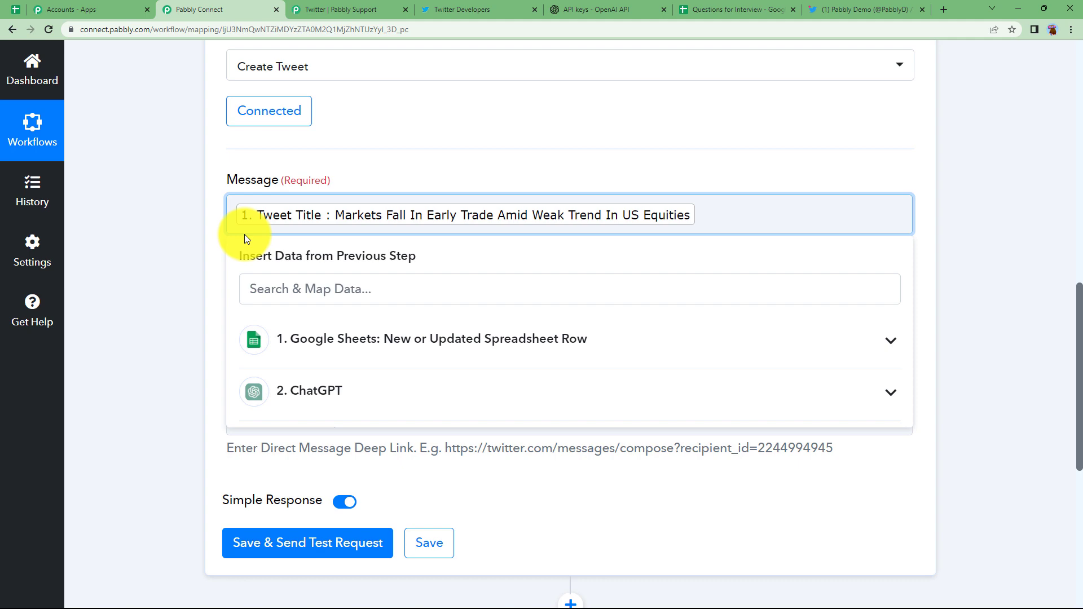
pyautogui.click(200, 249)
pyautogui.click(721, 217)
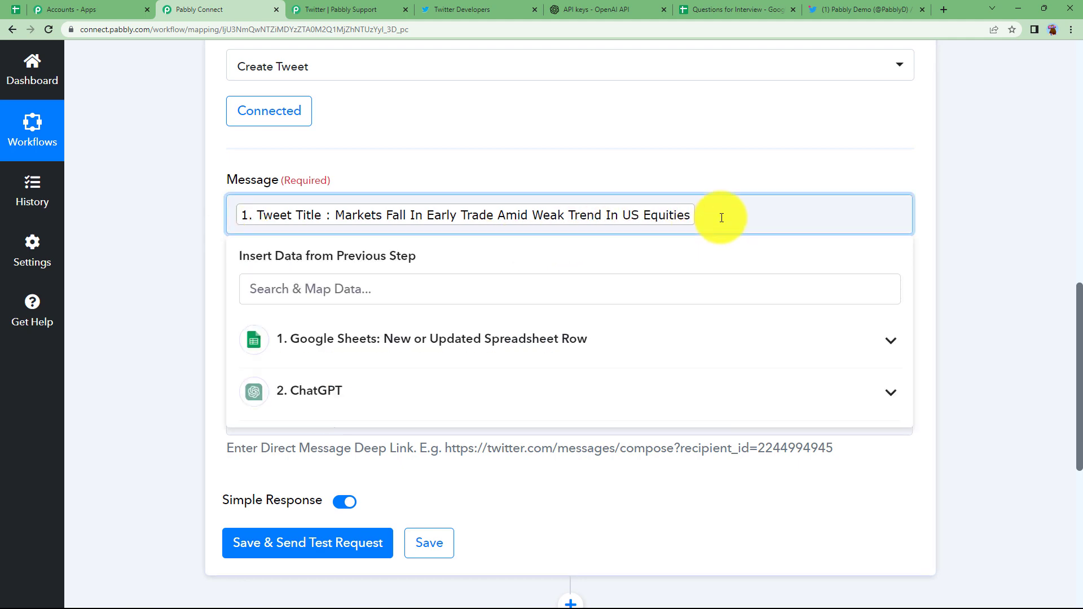
pyautogui.click(341, 425)
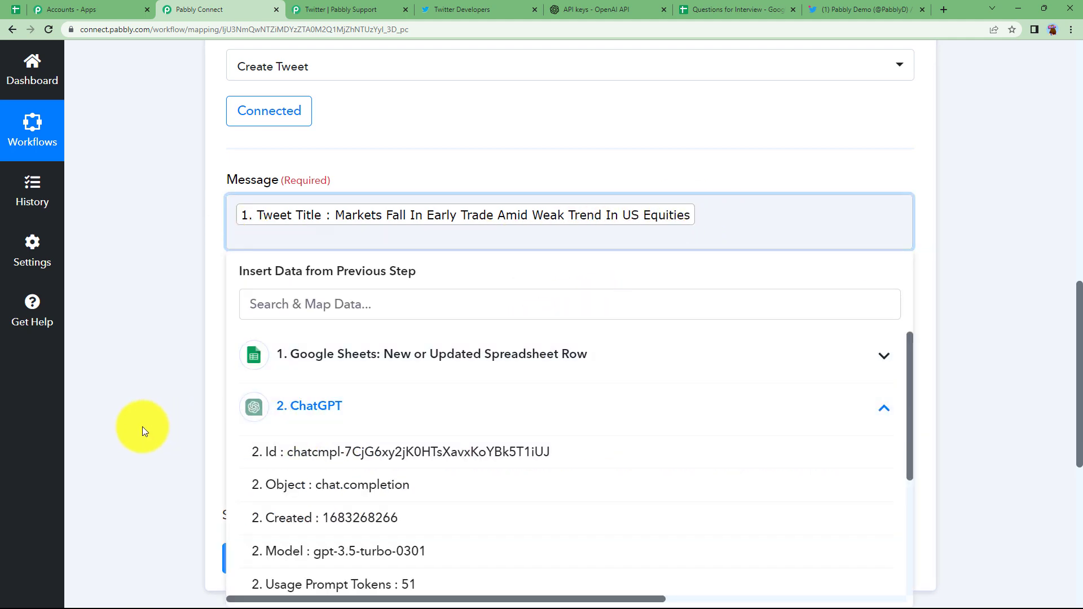
pyautogui.scroll(-3, 142, 426)
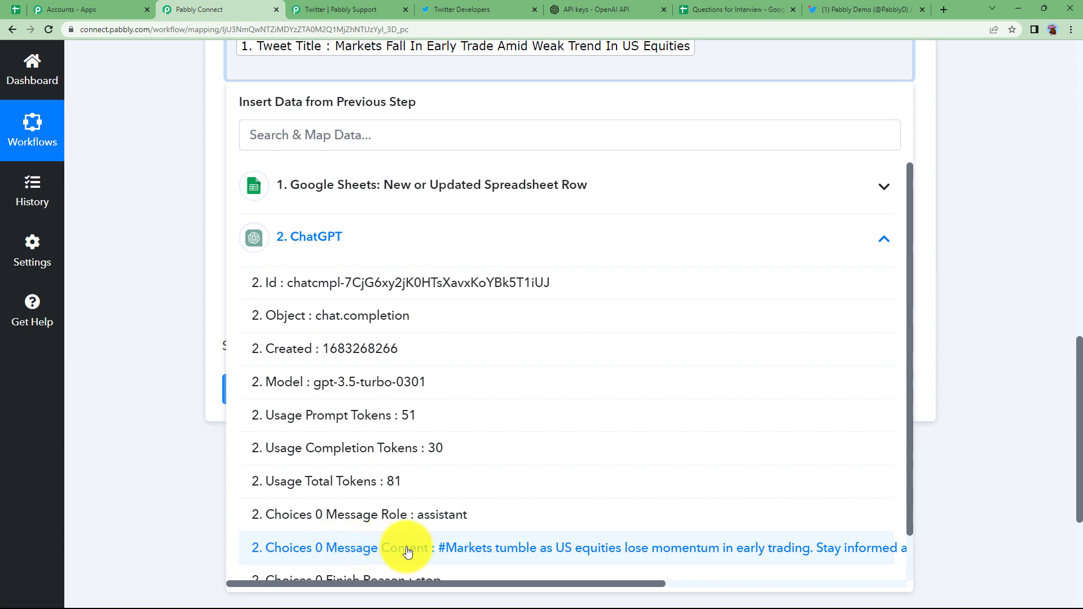
pyautogui.click(407, 550)
pyautogui.click(194, 131)
# Step: On a new line in the Message, insert the Google Sheets row's Link
pyautogui.scroll(3, 208, 165)
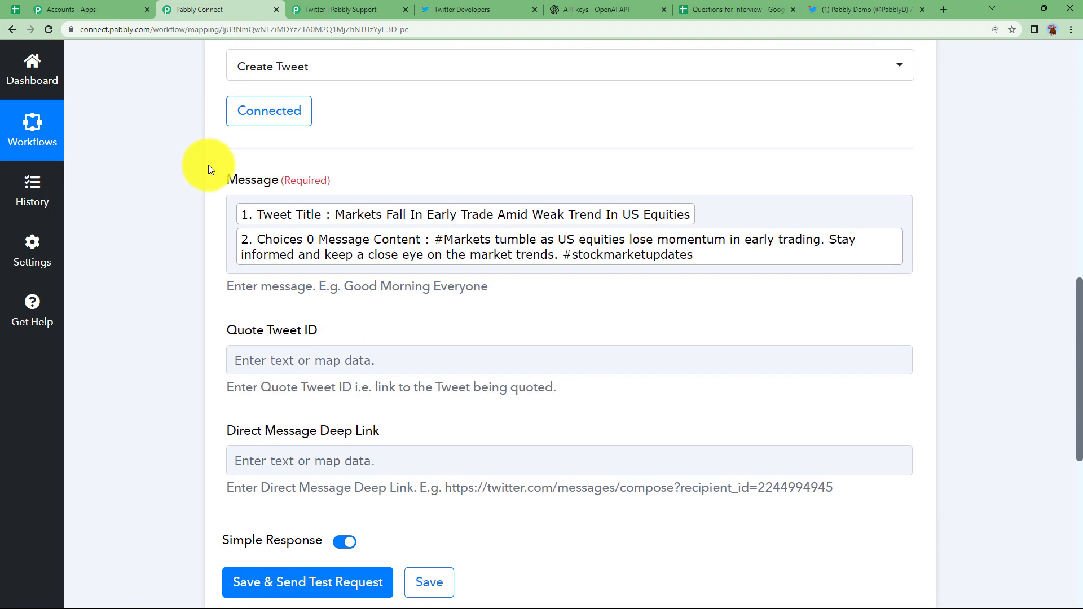
pyautogui.click(908, 258)
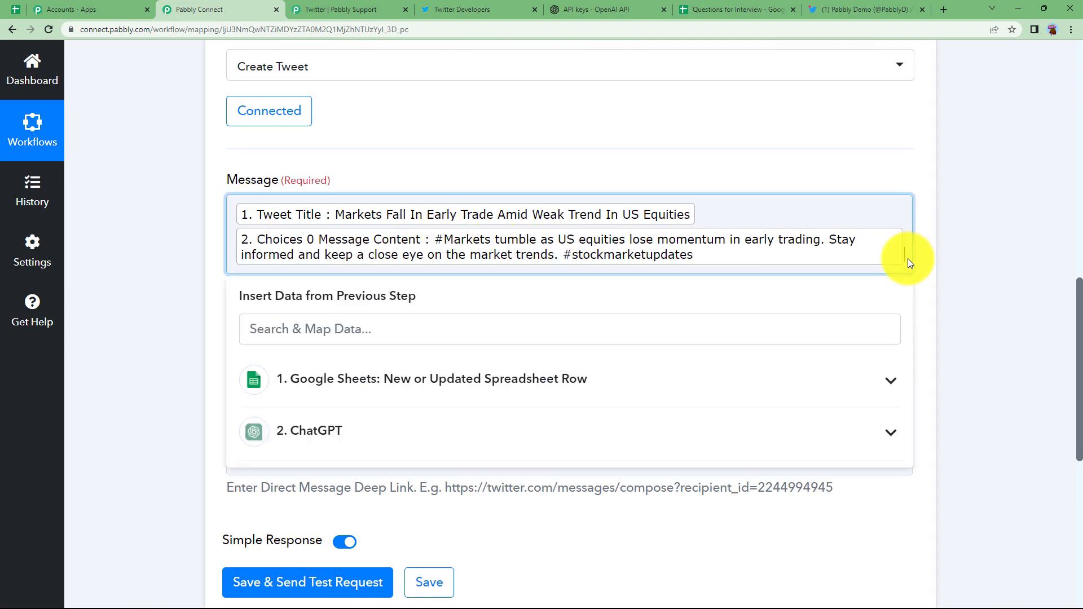
pyautogui.press('Return')
pyautogui.press('Return')
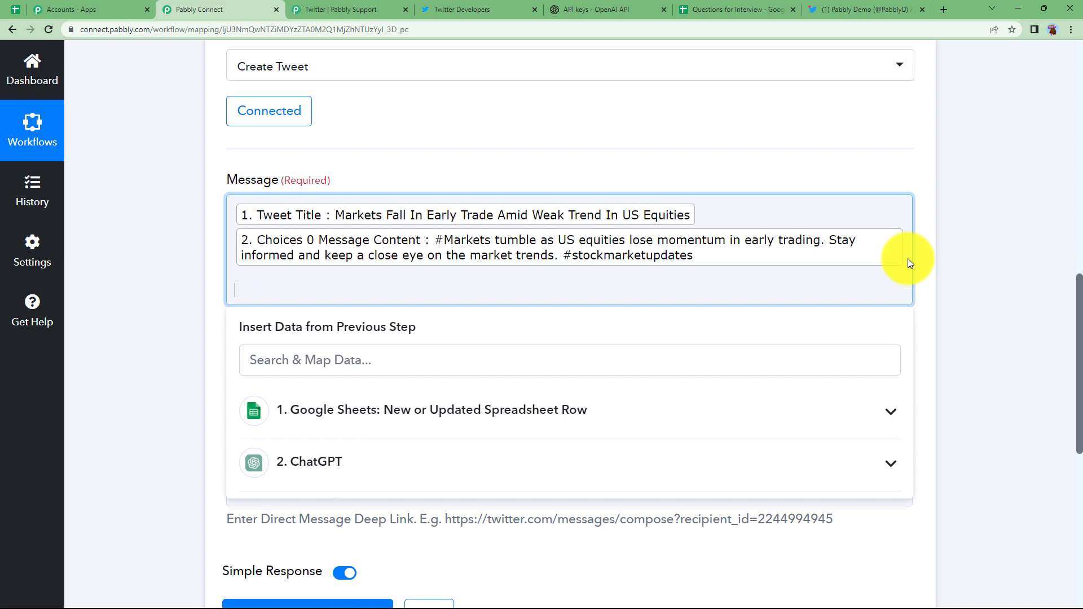
pyautogui.click(532, 393)
pyautogui.scroll(-3, 178, 432)
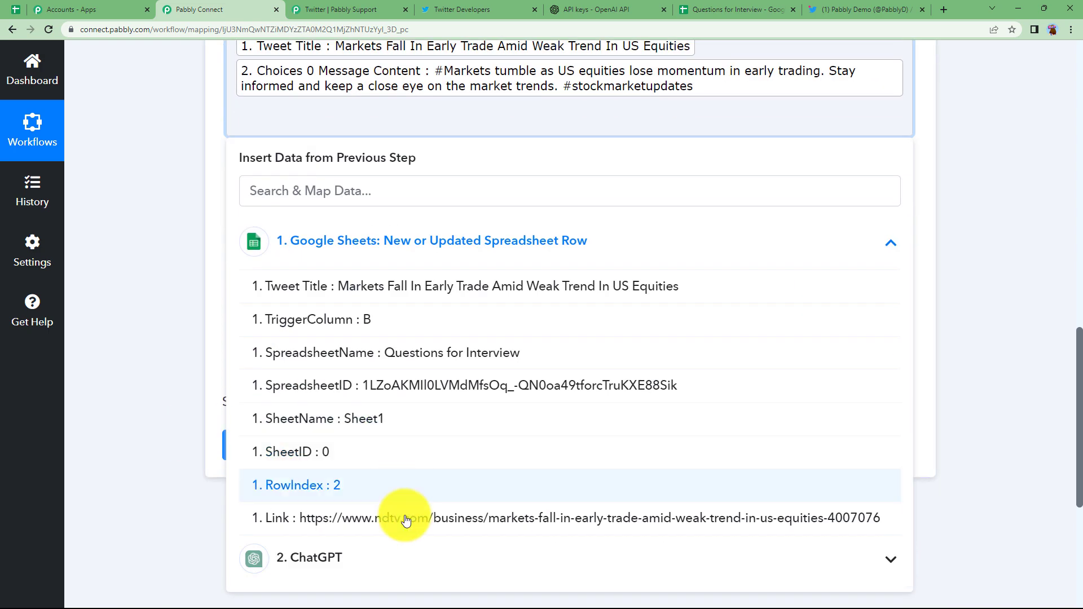
pyautogui.click(394, 515)
pyautogui.scroll(3, 194, 174)
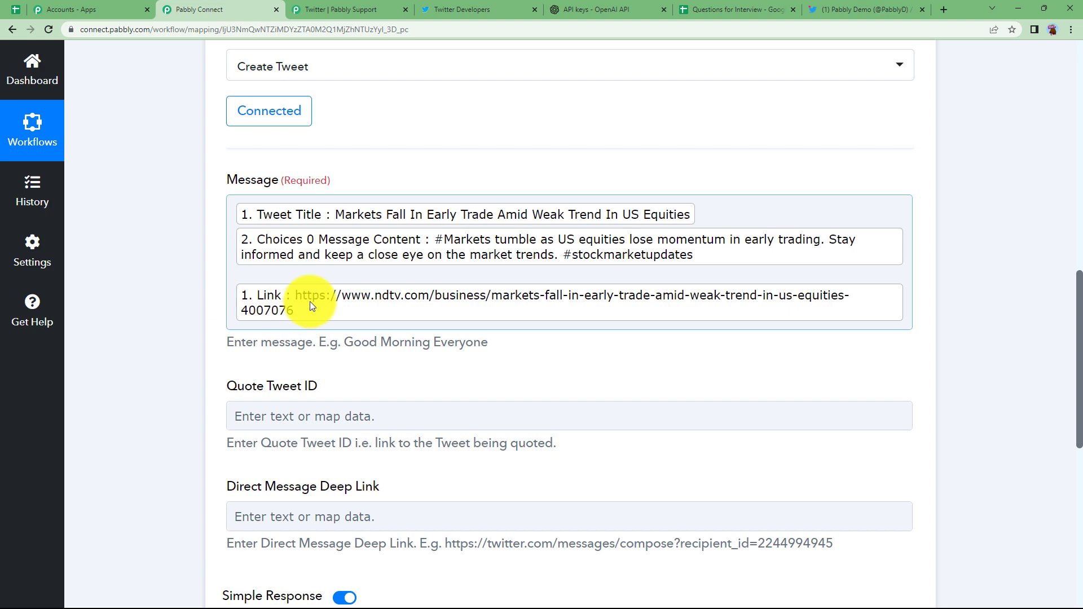
# Step: Save the Create Tweet step and send a test request
pyautogui.click(733, 7)
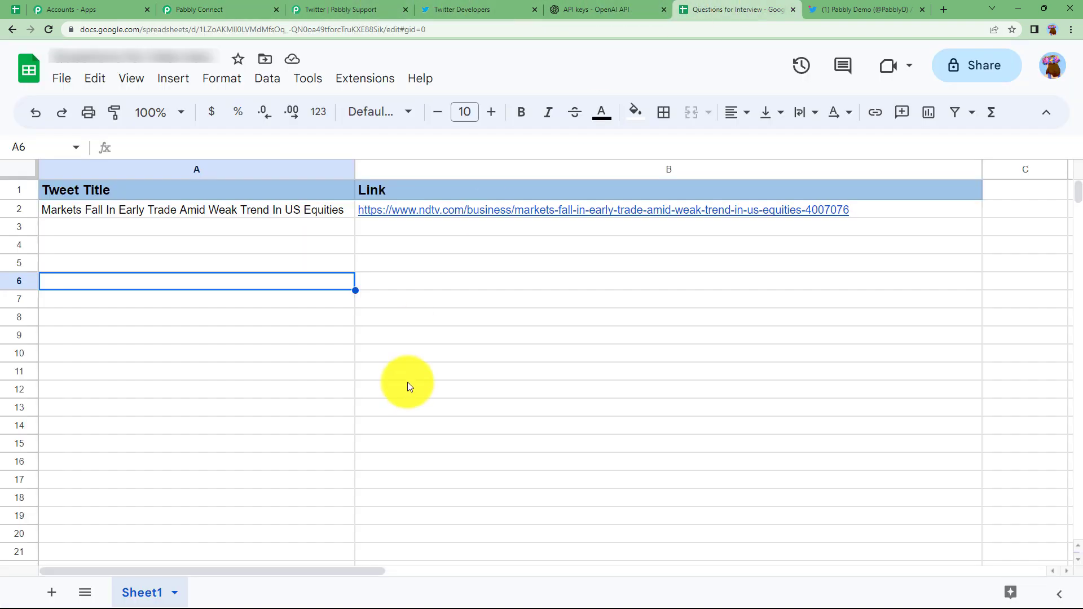
pyautogui.click(195, 5)
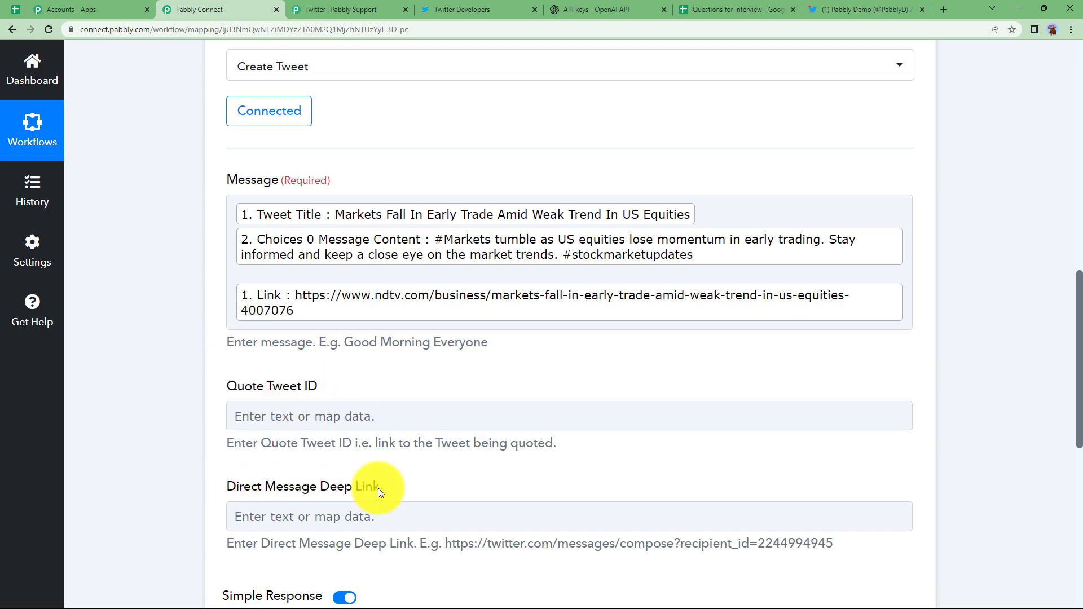
pyautogui.scroll(-4, 146, 408)
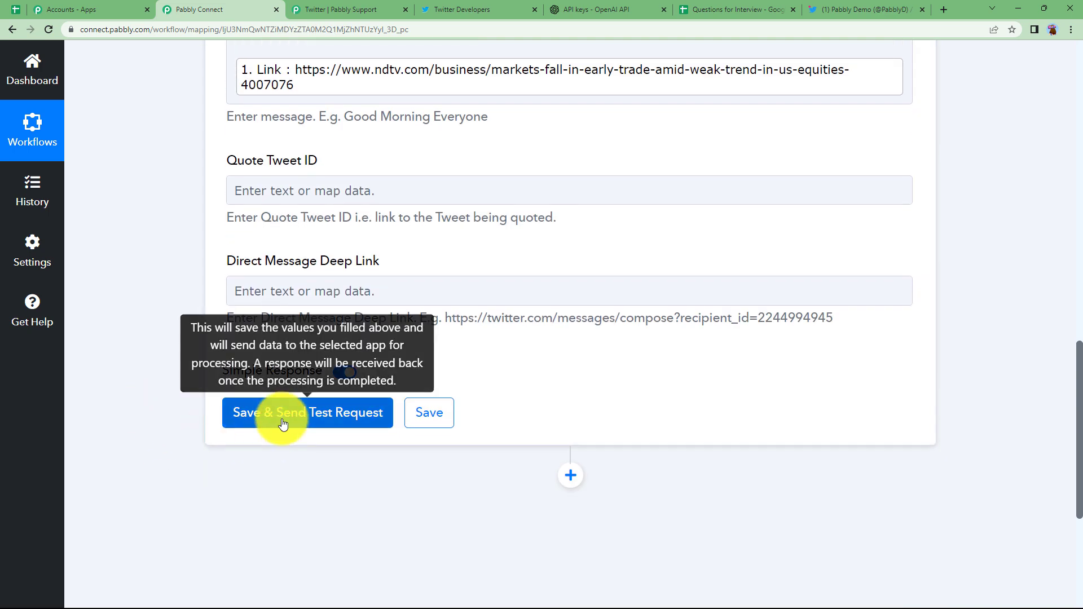
pyautogui.click(282, 407)
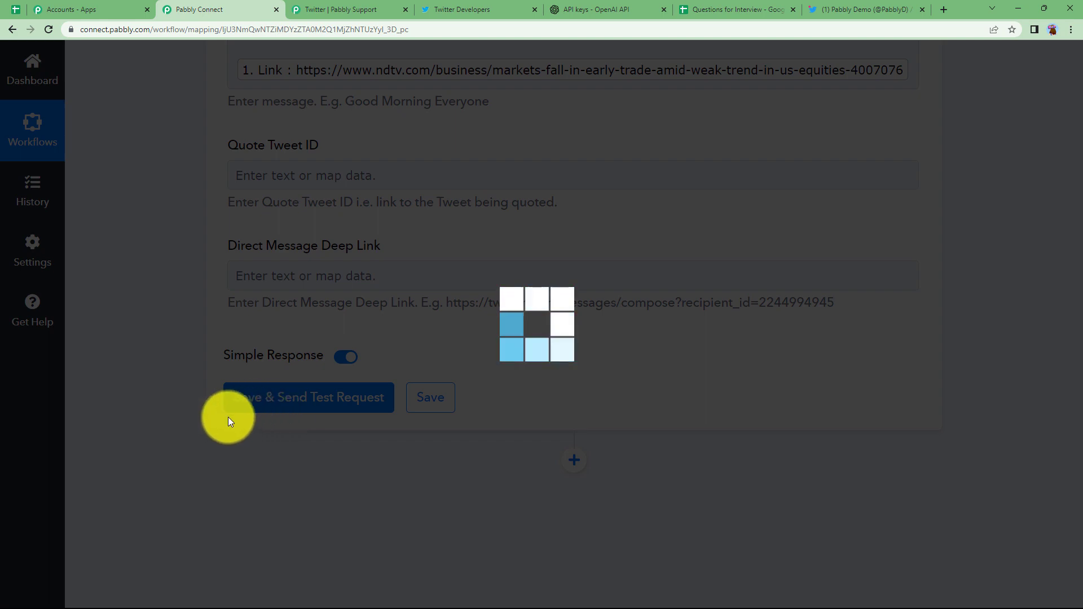
# Step: Review the returned tweet ID and Data Text, then collapse the Twitter step
pyautogui.scroll(-4, 161, 489)
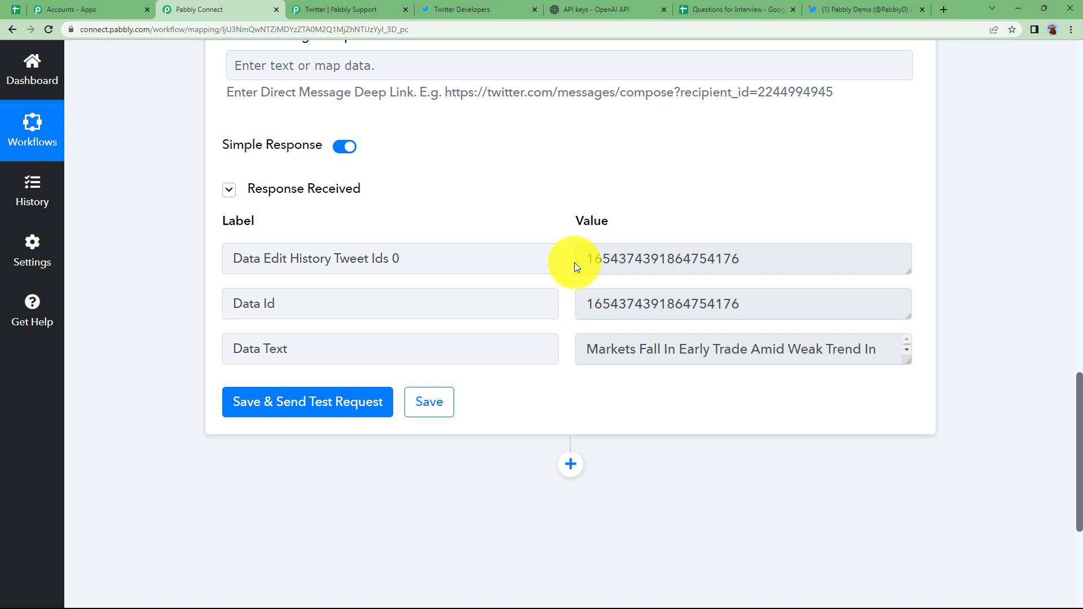
pyautogui.moveTo(576, 261); pyautogui.dragTo(805, 269)
pyautogui.moveTo(588, 310); pyautogui.dragTo(773, 302)
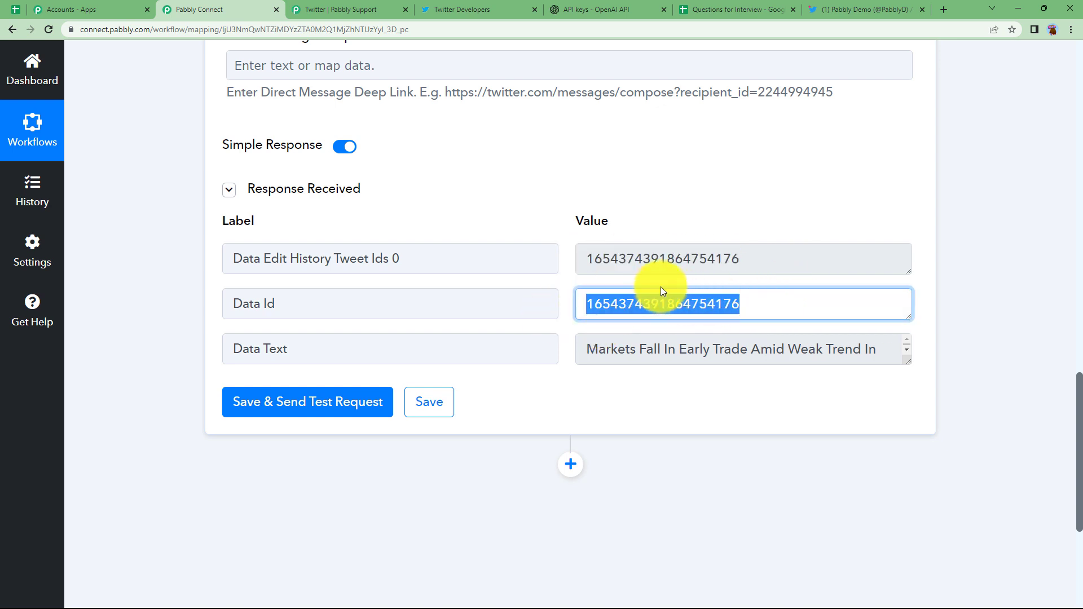
pyautogui.click(759, 307)
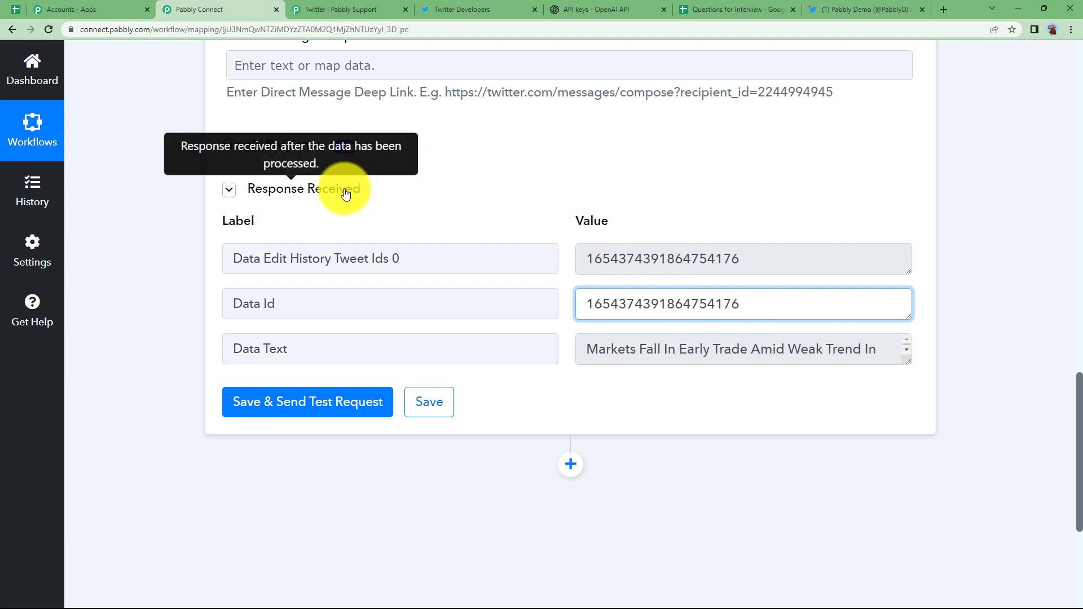
pyautogui.moveTo(587, 357); pyautogui.dragTo(908, 482)
pyautogui.click(566, 168)
pyautogui.scroll(10, 564, 163)
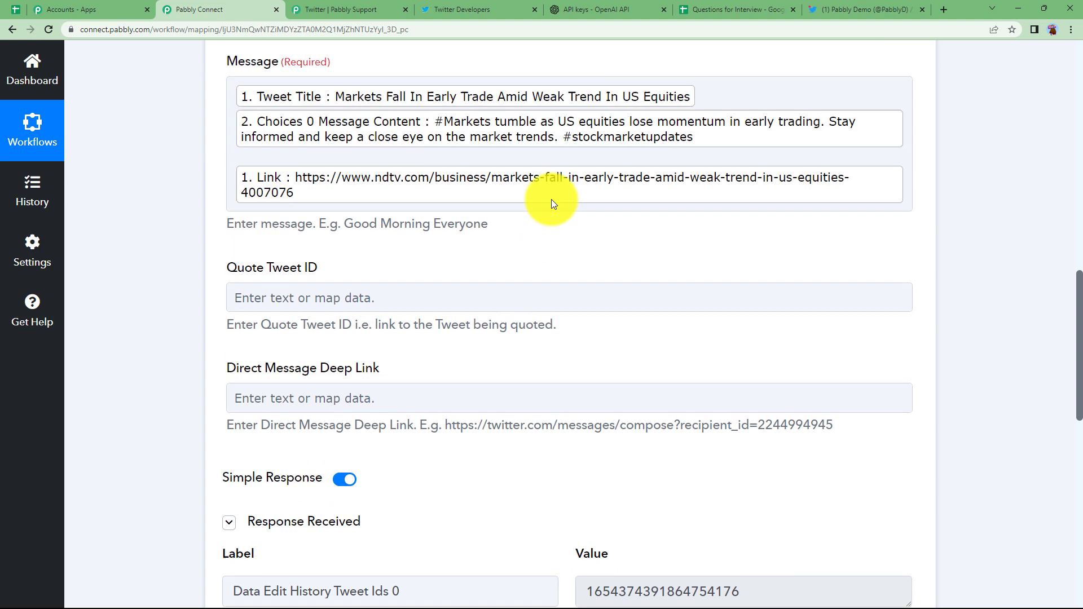
pyautogui.click(561, 145)
# Step: Reload the Twitter profile and find the new Markets Fall In Early Trade tweet
pyautogui.click(836, 7)
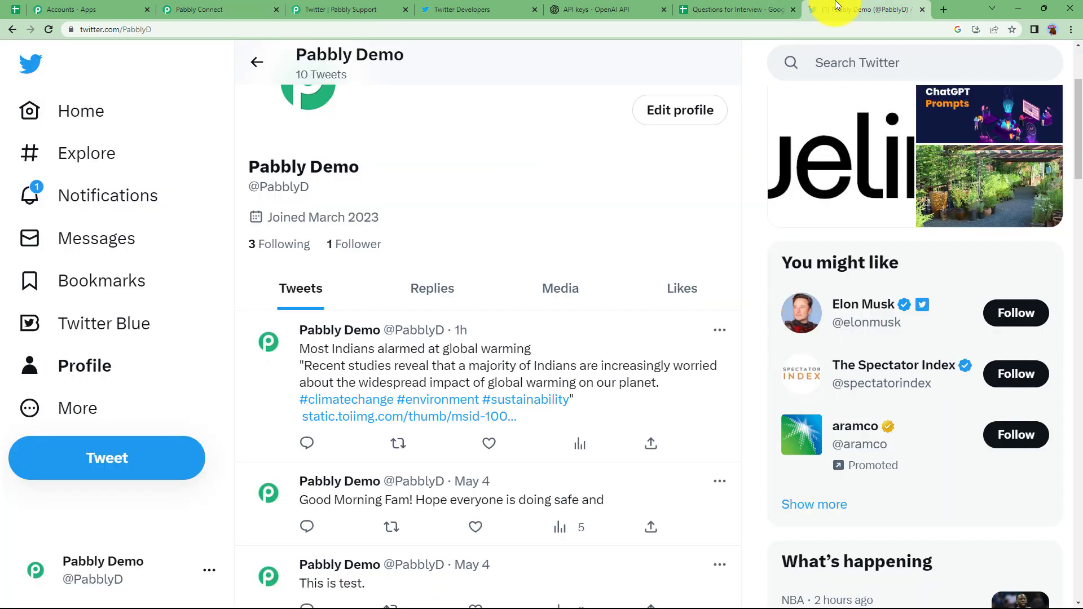
pyautogui.click(50, 30)
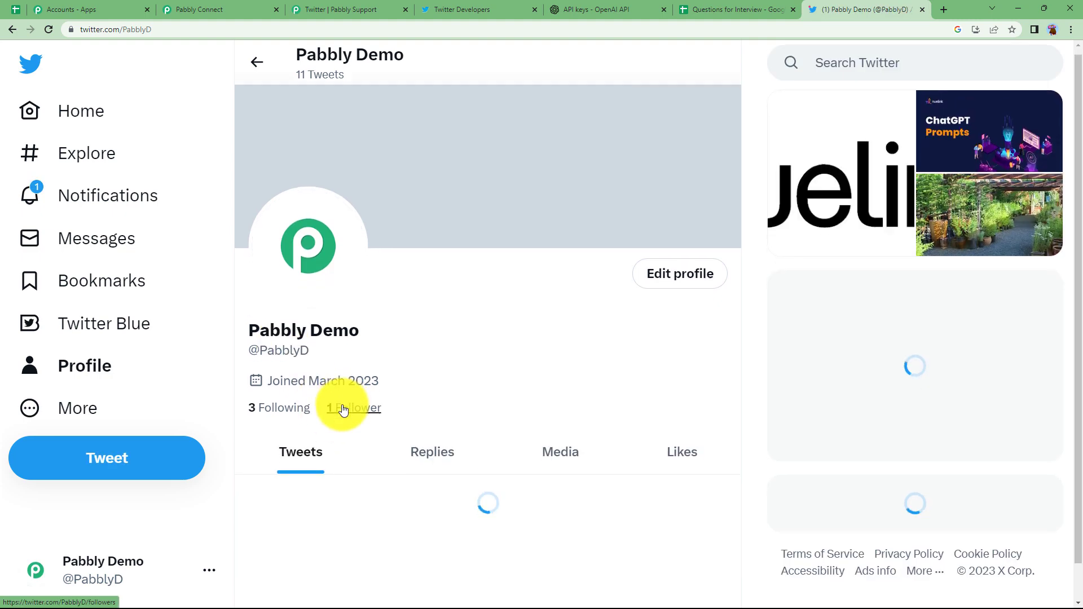
pyautogui.scroll(-5, 342, 407)
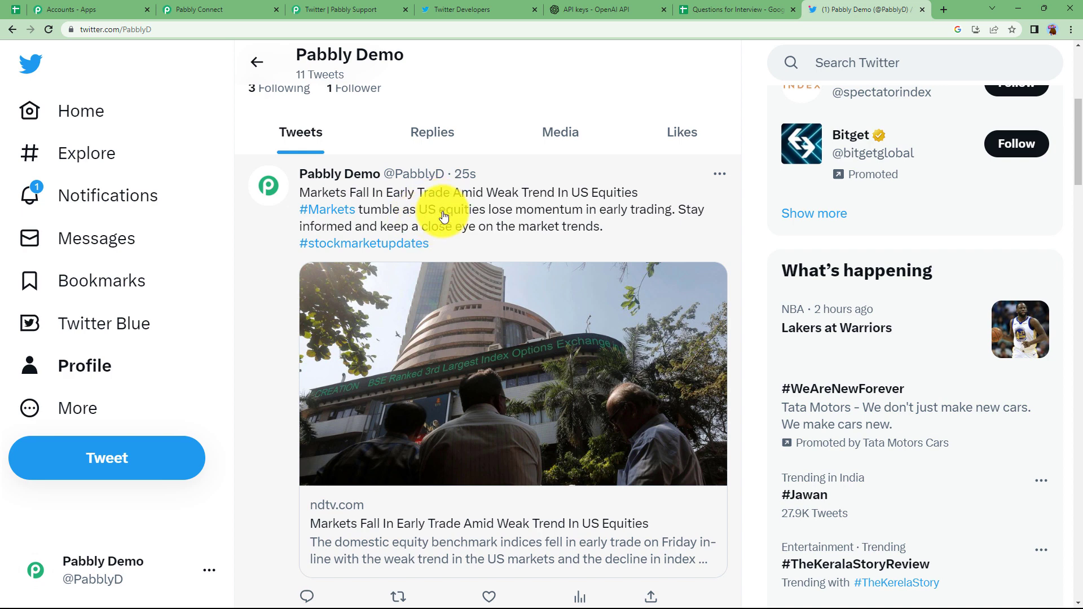
pyautogui.scroll(-3, 394, 384)
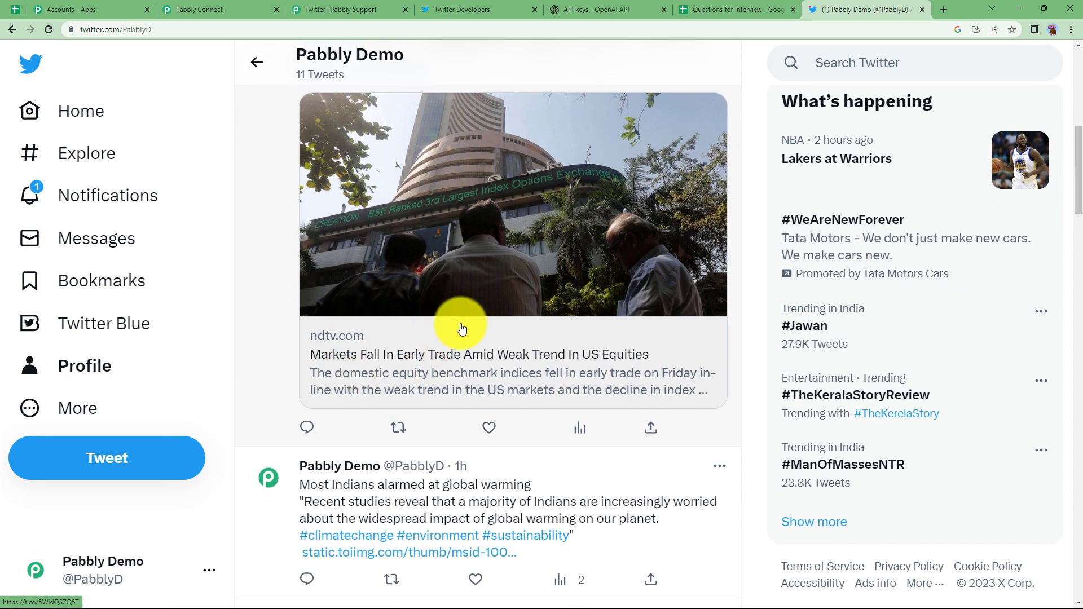
pyautogui.scroll(3, 484, 314)
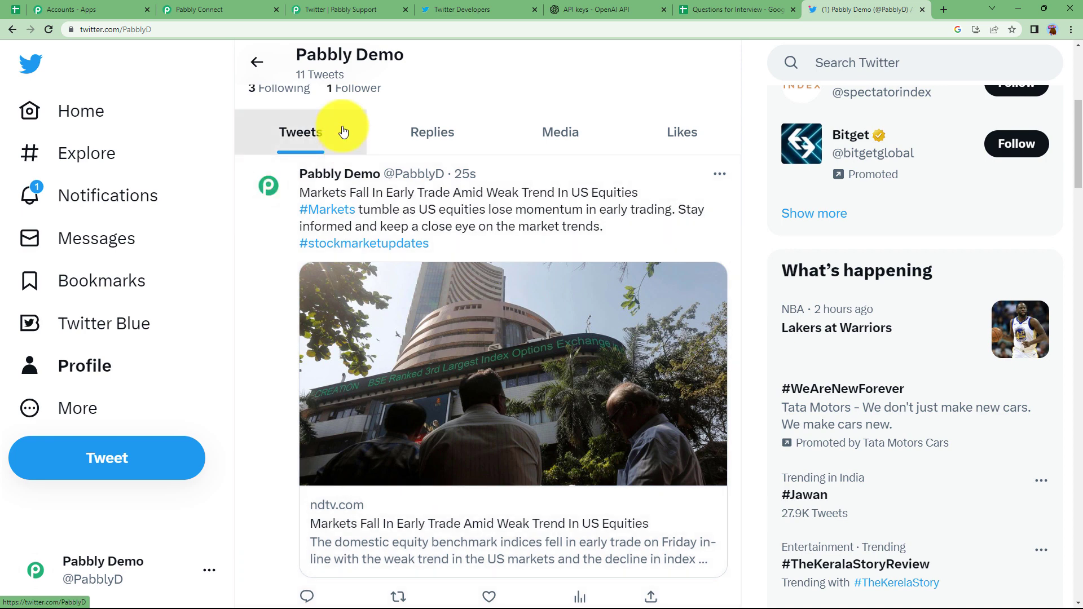
# Step: Close the Twitter Developers, OpenAI API keys and Pabbly Support tabs and return to Pabbly Connect
pyautogui.click(534, 9)
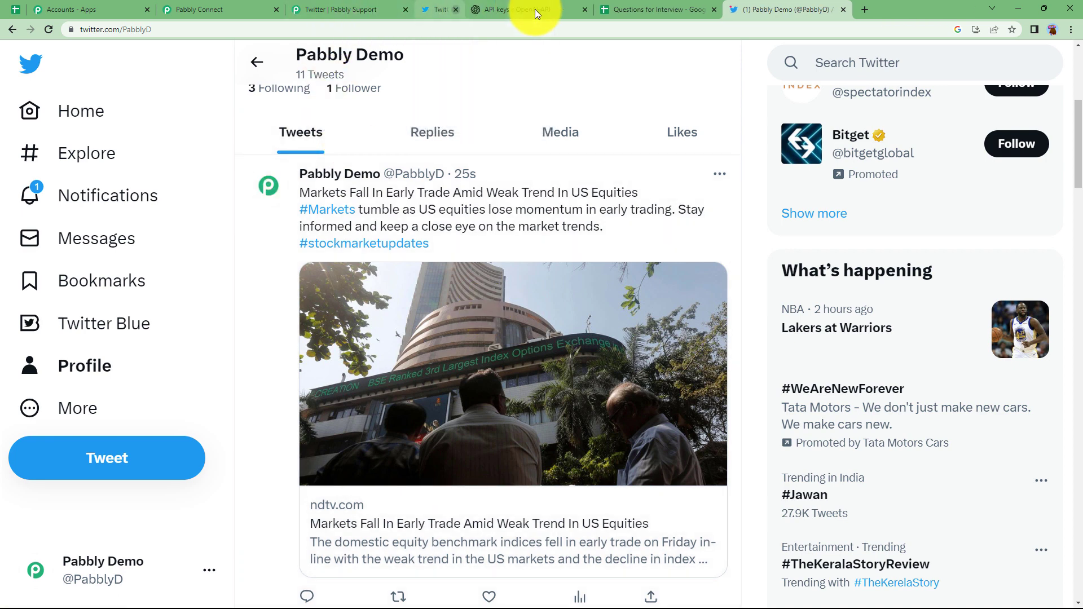
pyautogui.click(535, 9)
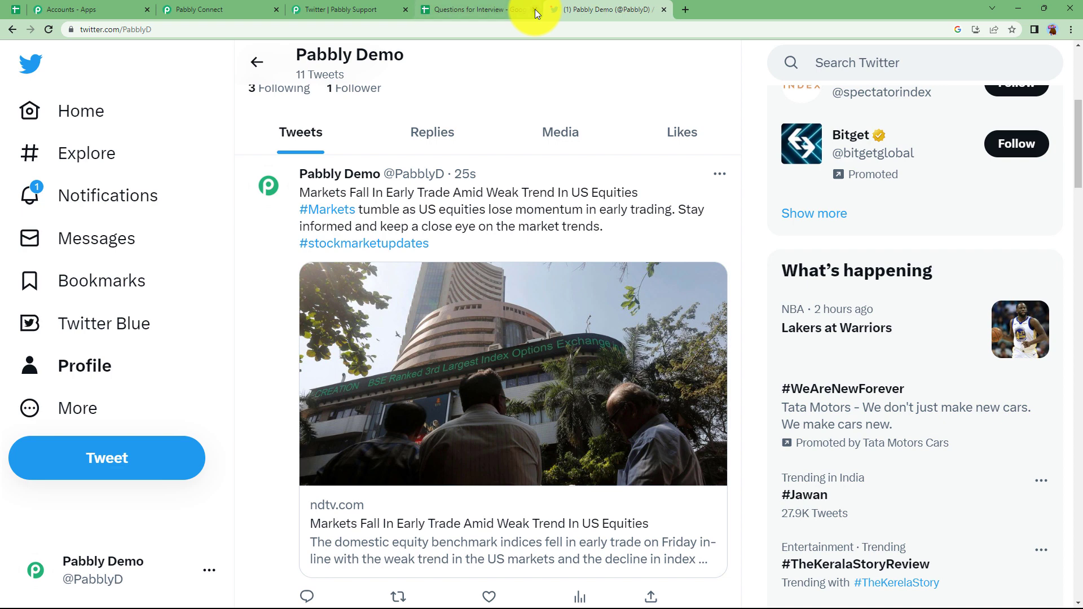
pyautogui.middleClick(336, 5)
pyautogui.click(243, 6)
# Step: Expand the Create Tweet step and collapse its earlier Response Received section
pyautogui.scroll(6, 344, 265)
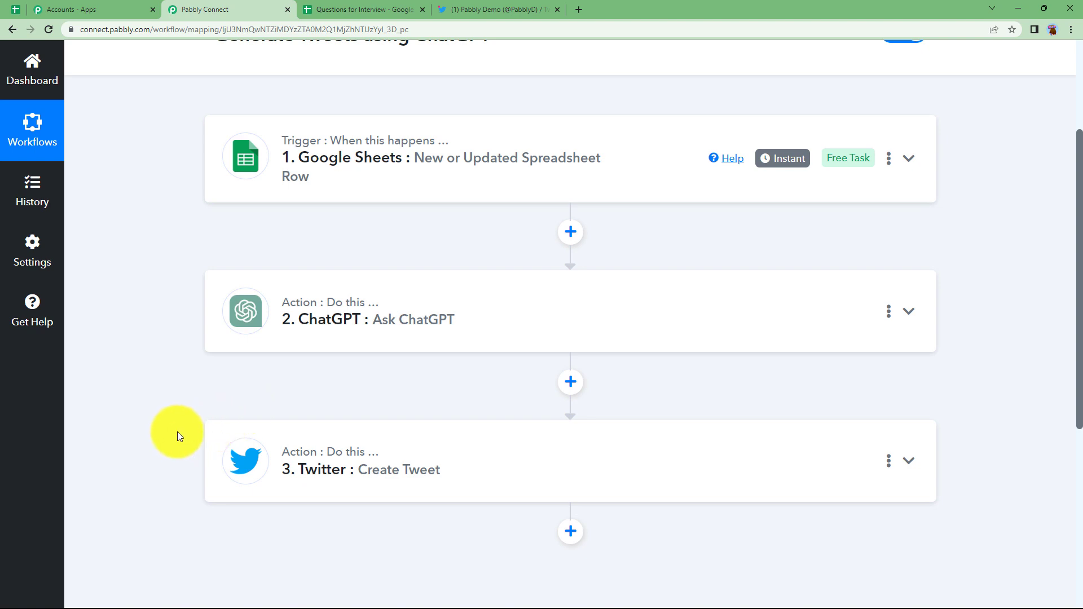
pyautogui.scroll(-1, 177, 431)
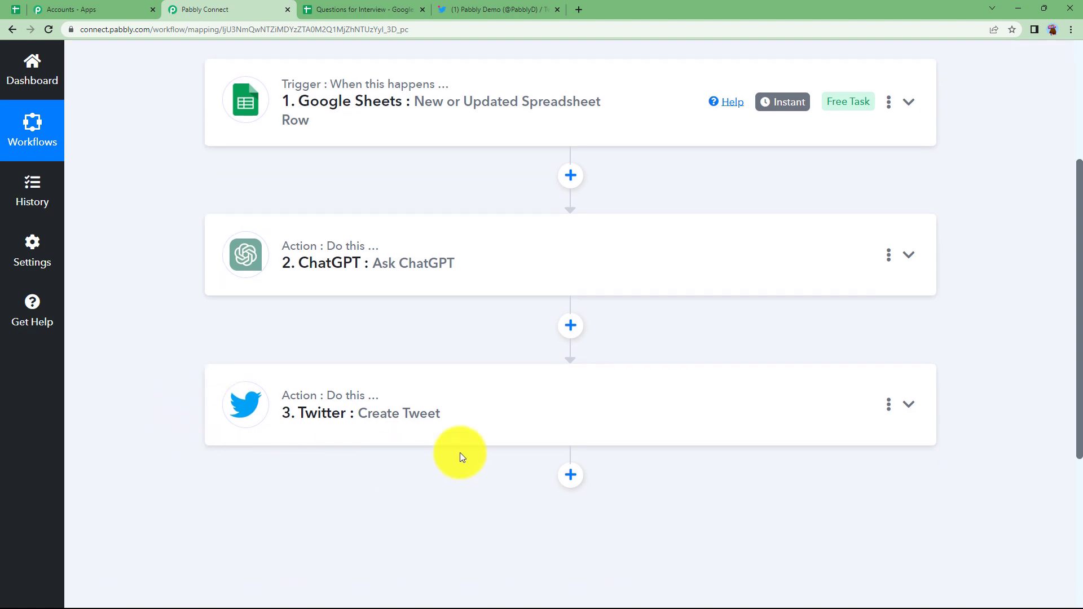
pyautogui.click(375, 411)
pyautogui.scroll(-7, 185, 461)
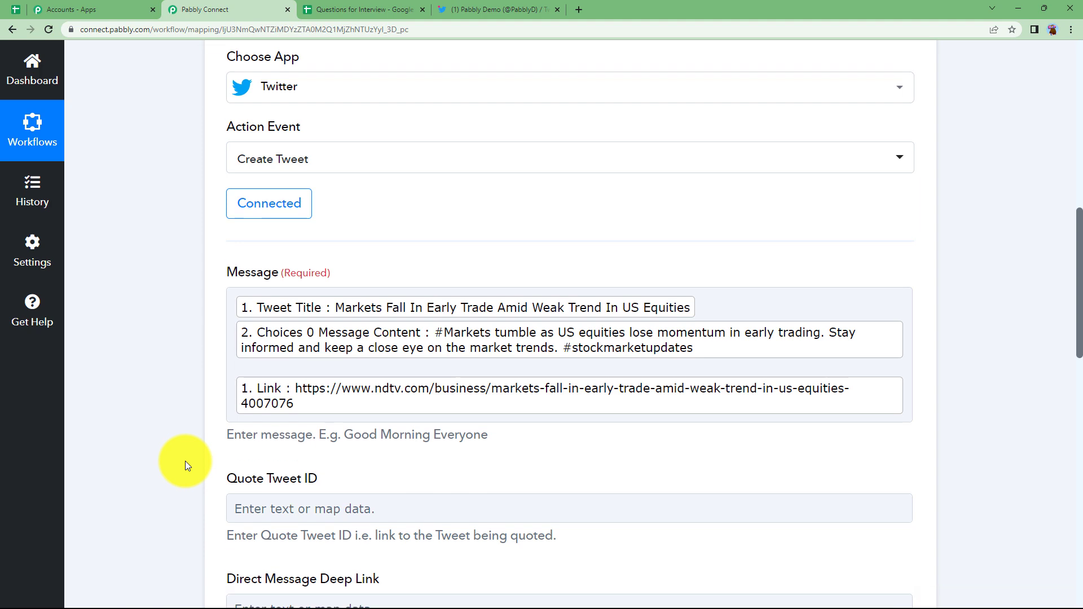
pyautogui.scroll(-2, 185, 461)
pyautogui.scroll(-5, 160, 393)
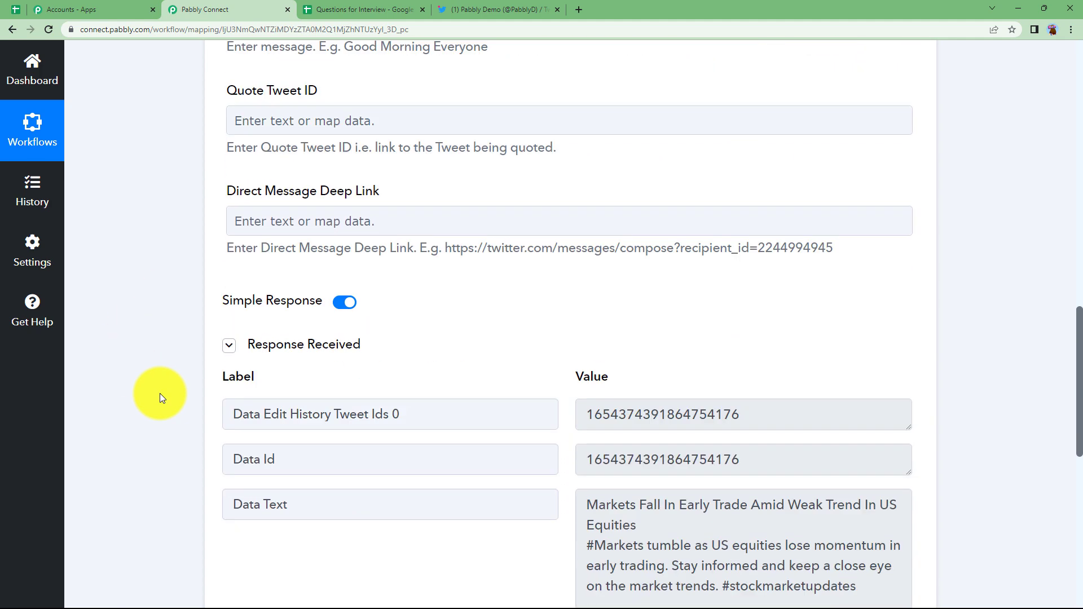
pyautogui.scroll(-2, 160, 393)
pyautogui.click(235, 249)
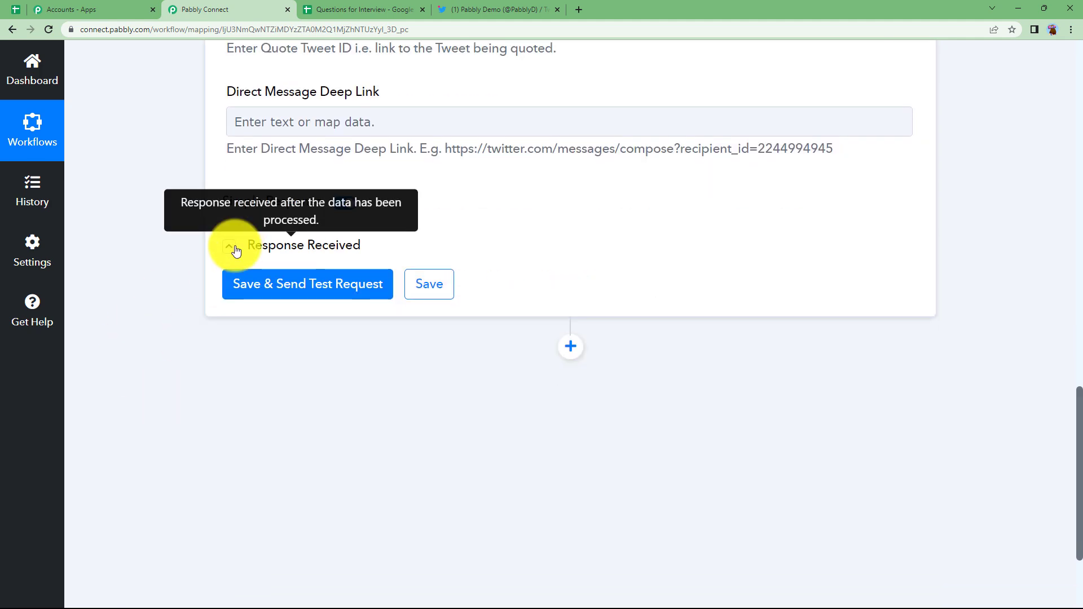
pyautogui.scroll(3, 314, 262)
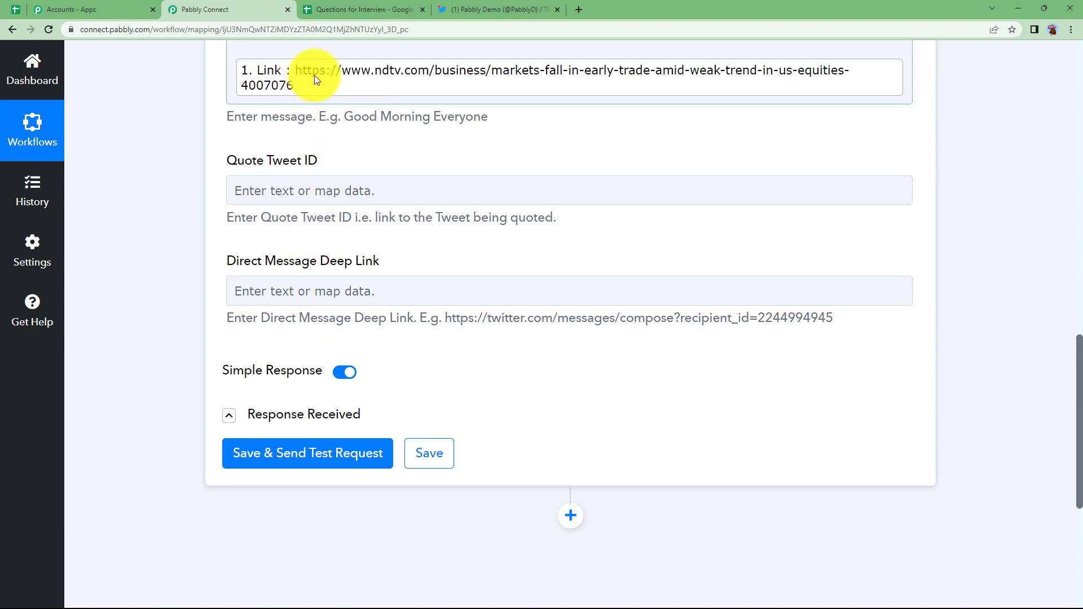
# Step: Resend the test tweet, read the 403 Forbidden duplicate-content error, then collapse the step
pyautogui.click(302, 451)
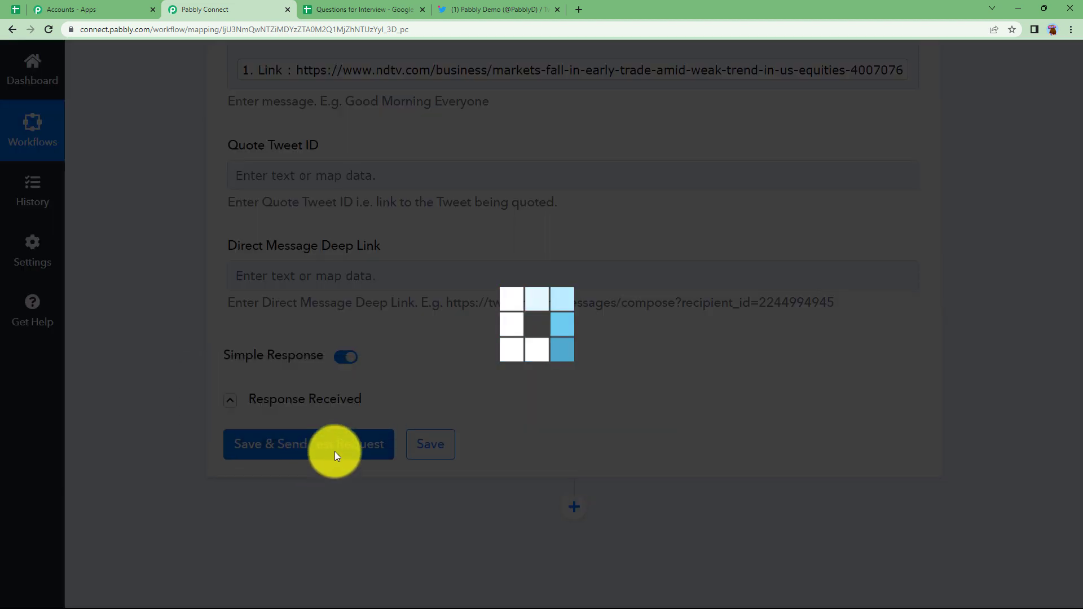
pyautogui.scroll(-2, 665, 395)
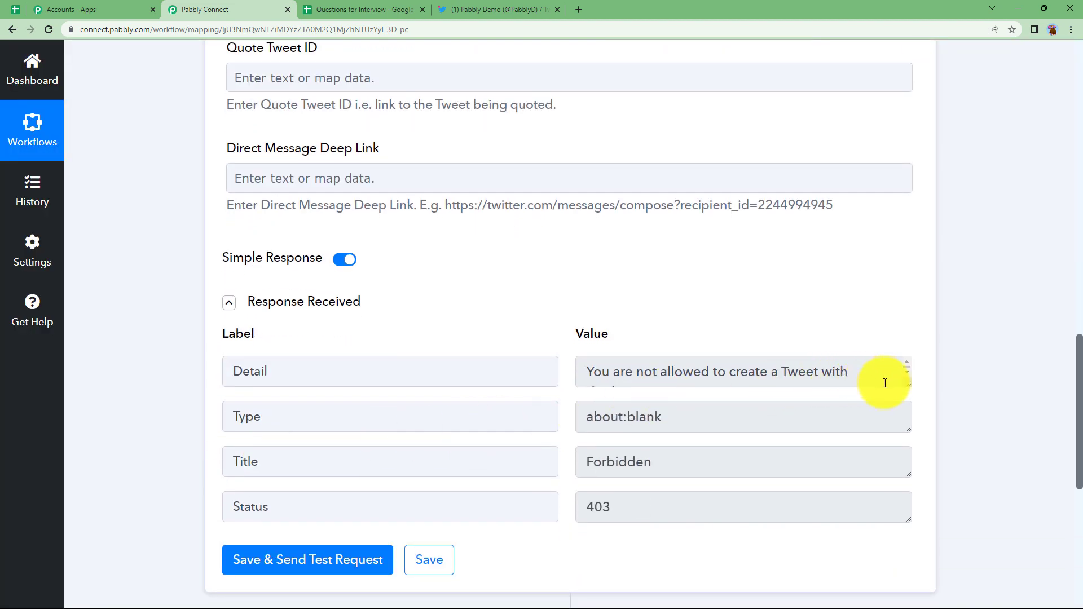
pyautogui.moveTo(907, 385); pyautogui.dragTo(910, 433)
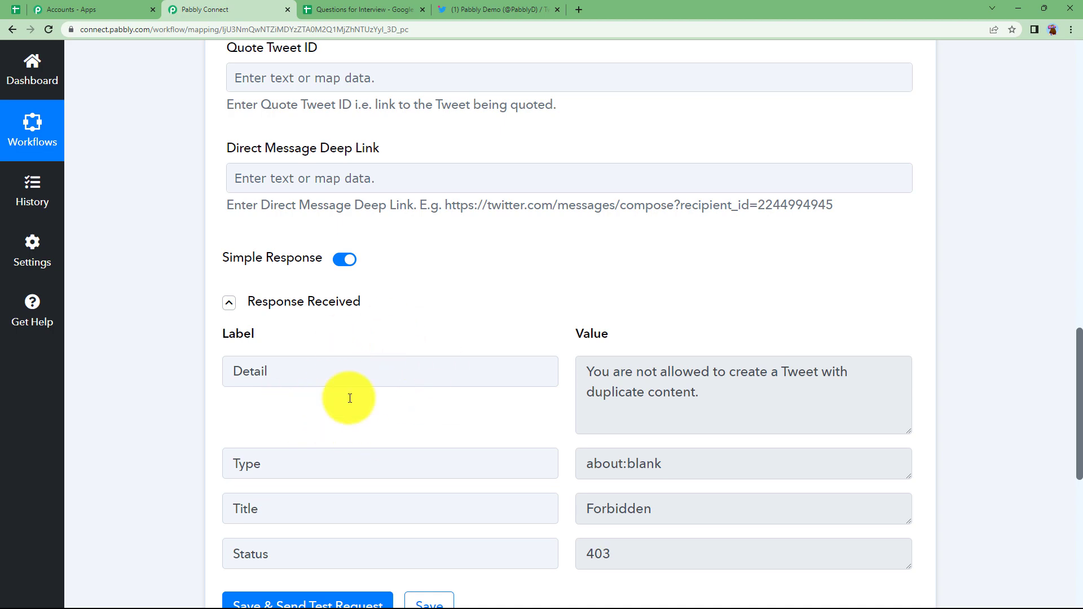
pyautogui.scroll(6, 299, 407)
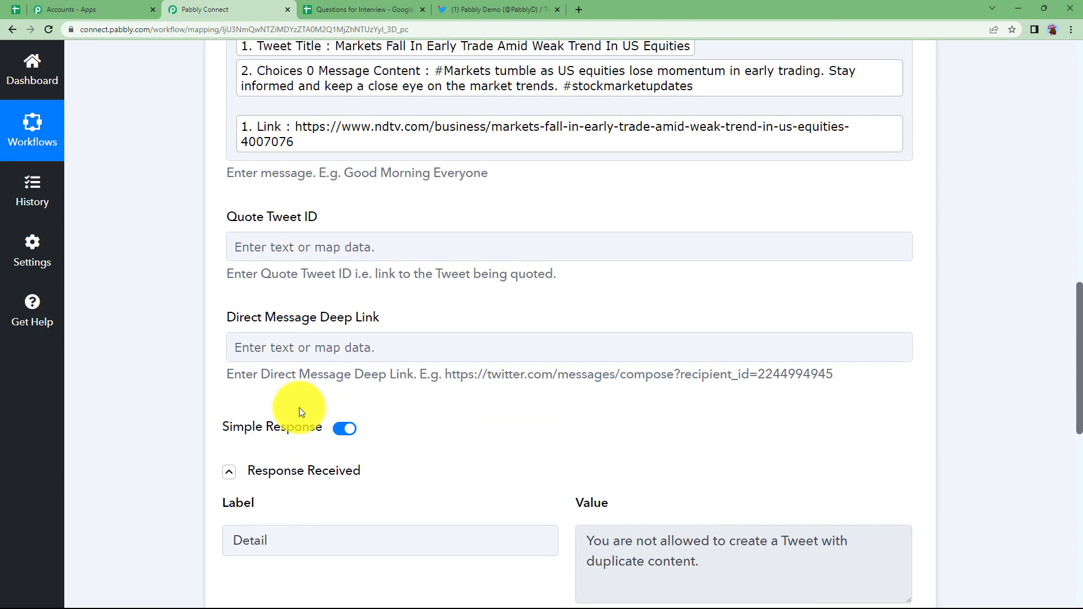
pyautogui.scroll(5, 299, 407)
pyautogui.scroll(-9, 298, 407)
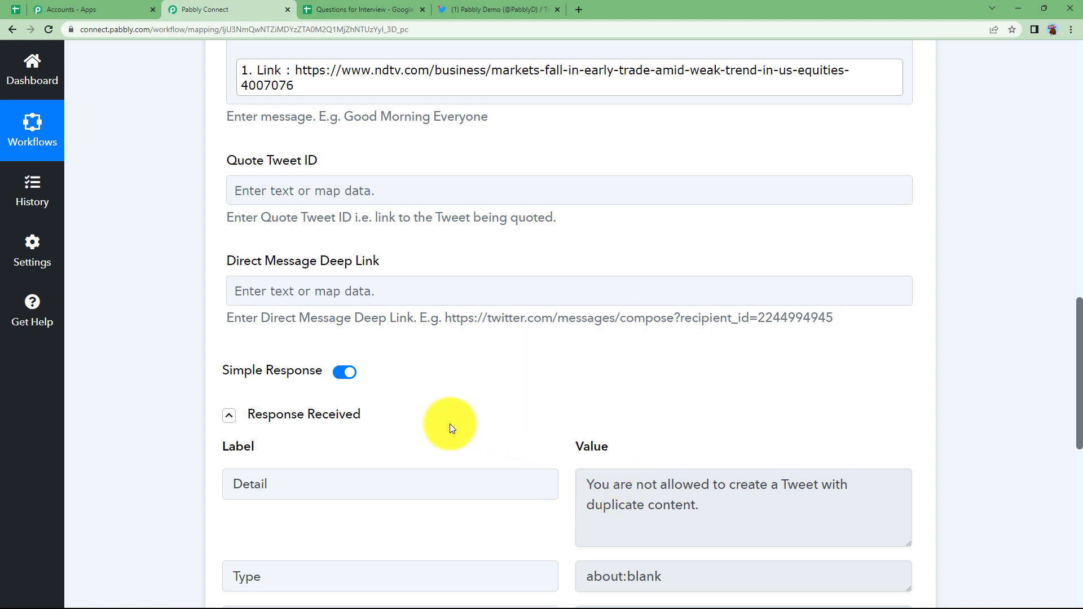
pyautogui.scroll(8, 448, 424)
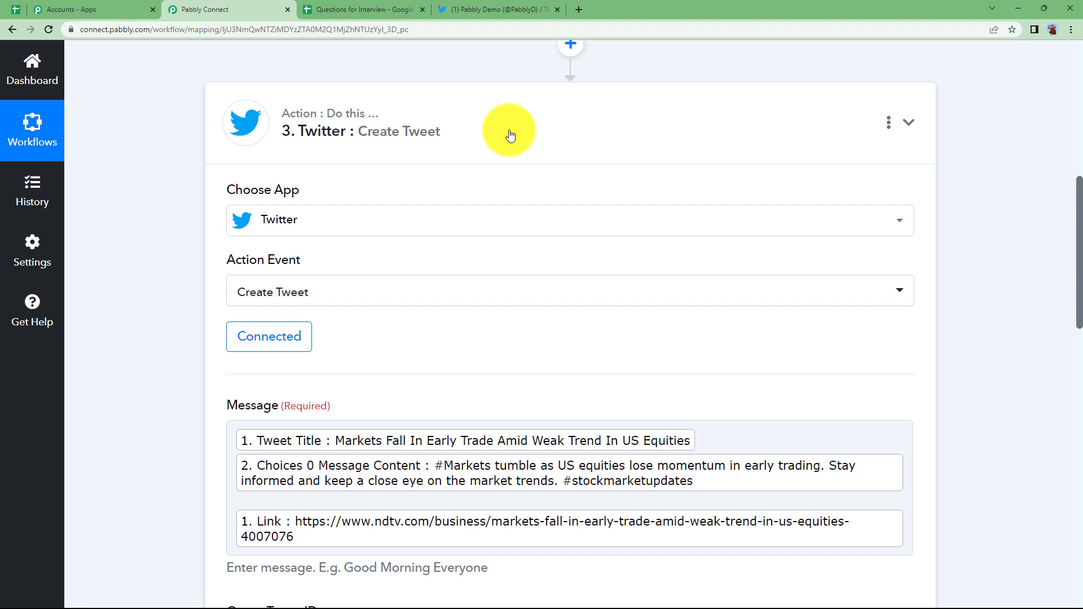
pyautogui.click(508, 131)
# Step: Add a Router by Pabbly step after Create Tweet and open Route 1's filter setup
pyautogui.click(570, 197)
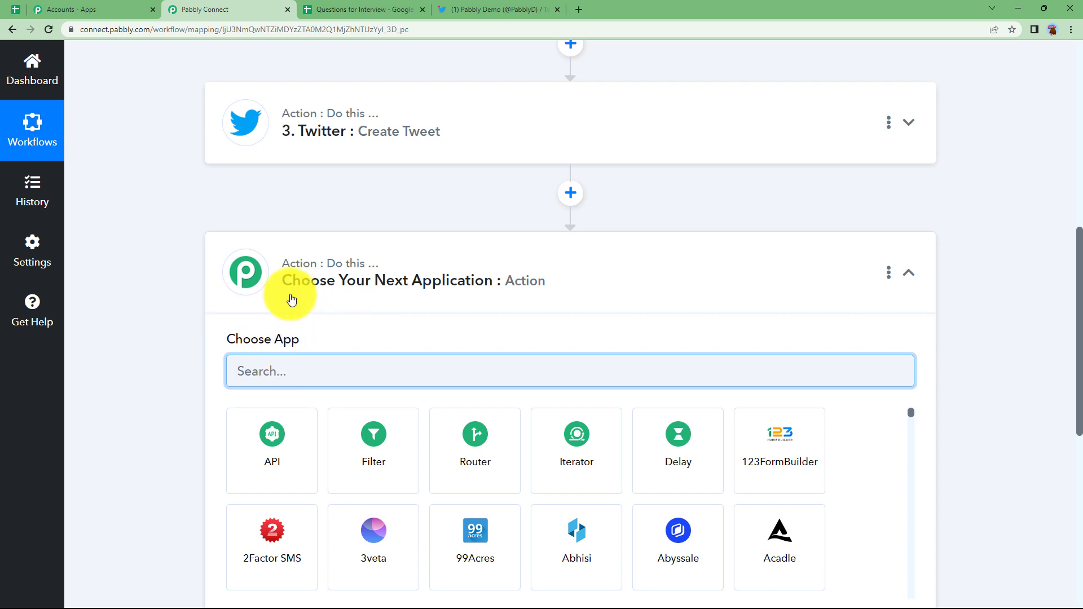
pyautogui.moveTo(330, 273)
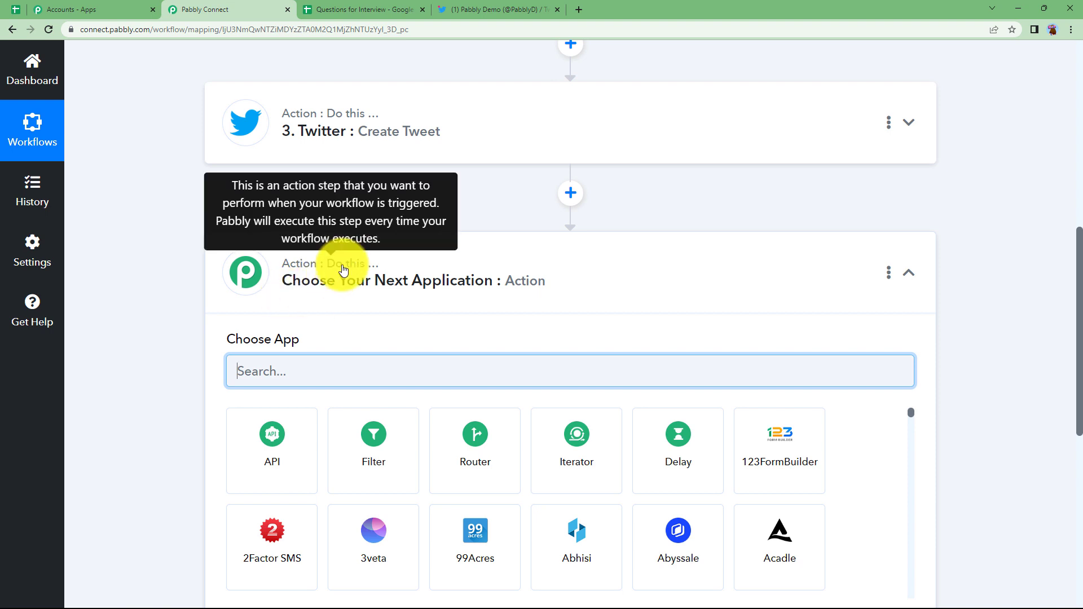
pyautogui.click(474, 454)
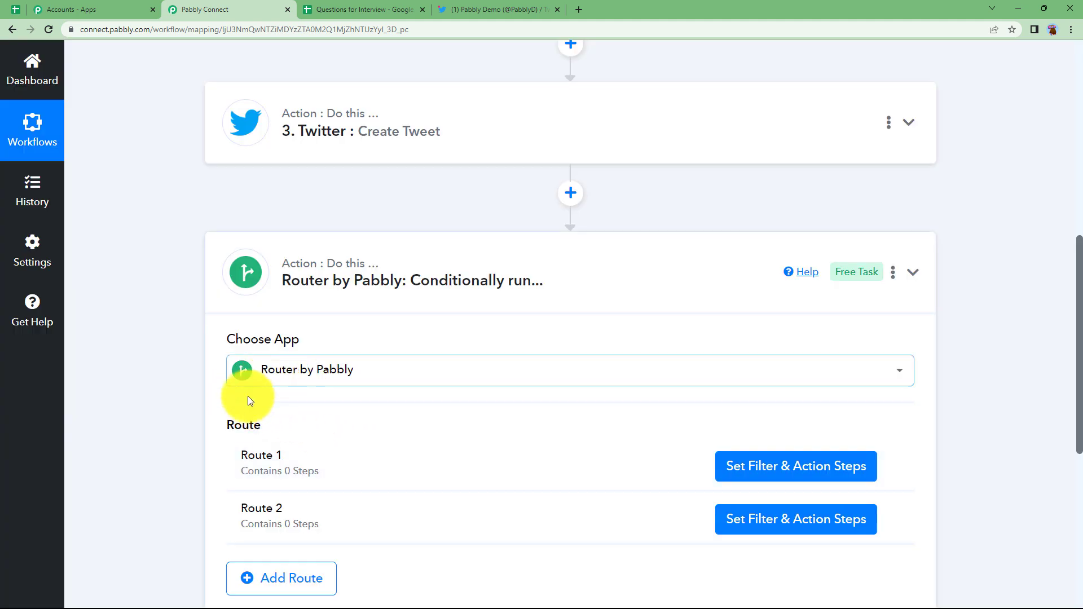
pyautogui.scroll(-3, 218, 408)
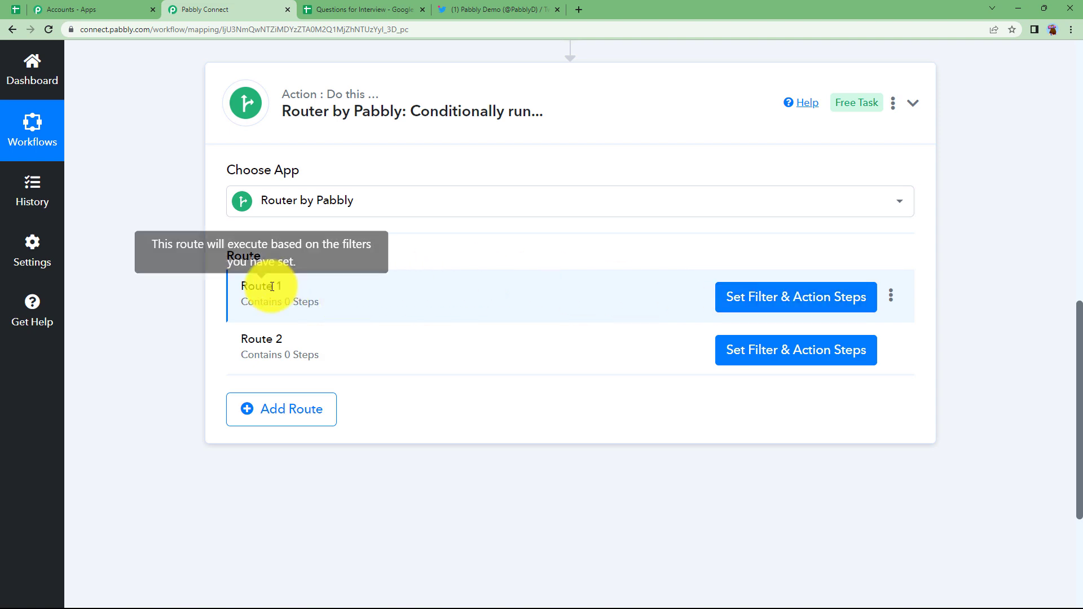
pyautogui.click(722, 300)
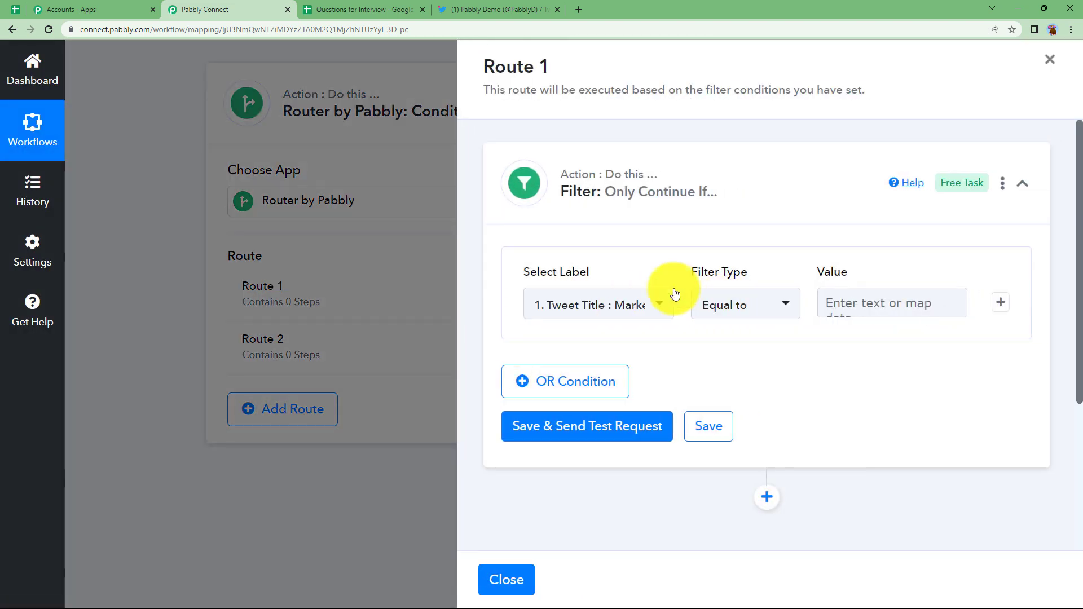
# Step: Filter Route 1 on the Twitter step's 'Title : Forbidden' Exists, and test it as true
pyautogui.click(585, 310)
pyautogui.click(621, 491)
pyautogui.scroll(-2, 570, 479)
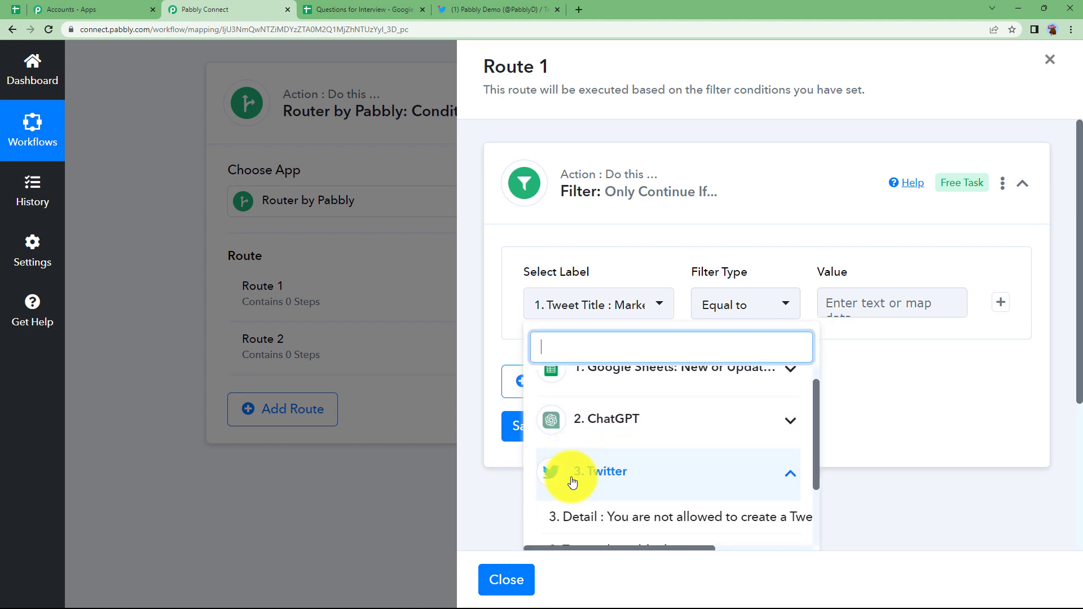
pyautogui.click(648, 318)
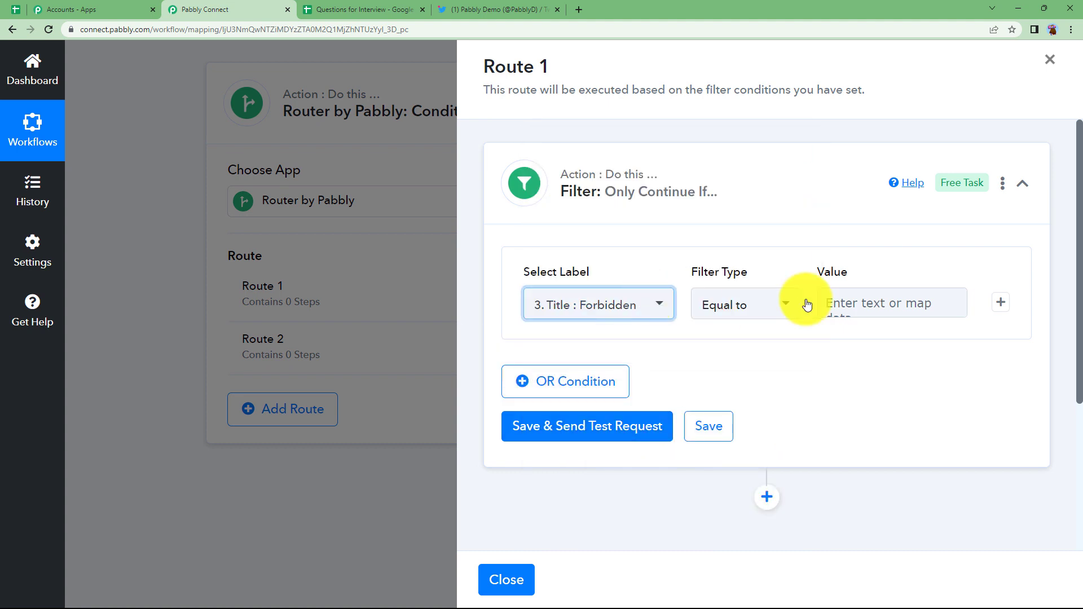
pyautogui.click(748, 307)
pyautogui.click(743, 306)
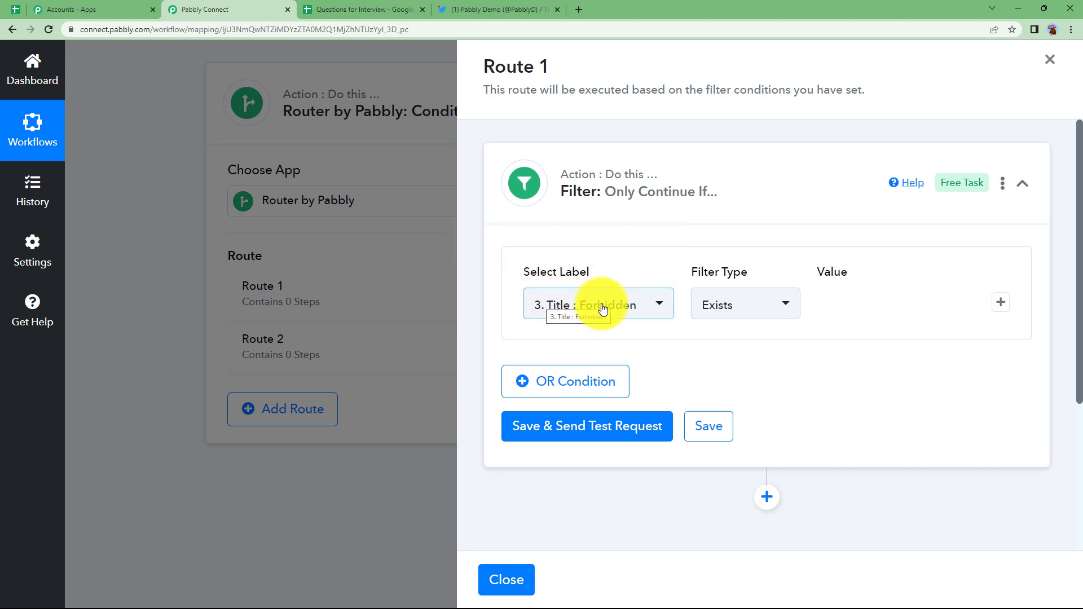
pyautogui.click(638, 431)
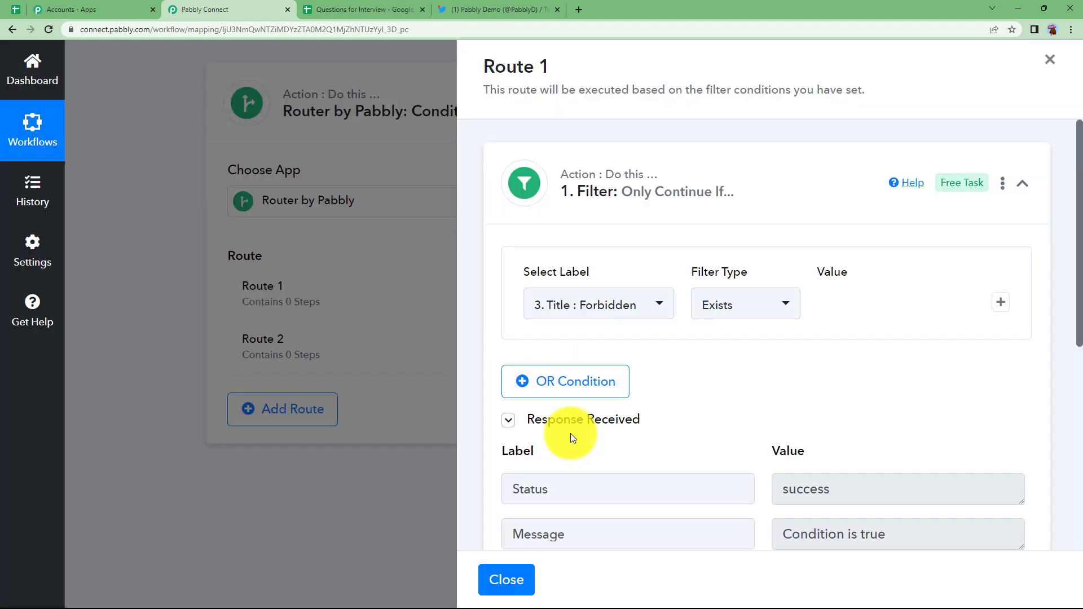
pyautogui.moveTo(908, 526); pyautogui.dragTo(770, 553)
pyautogui.scroll(-3, 817, 314)
pyautogui.click(818, 307)
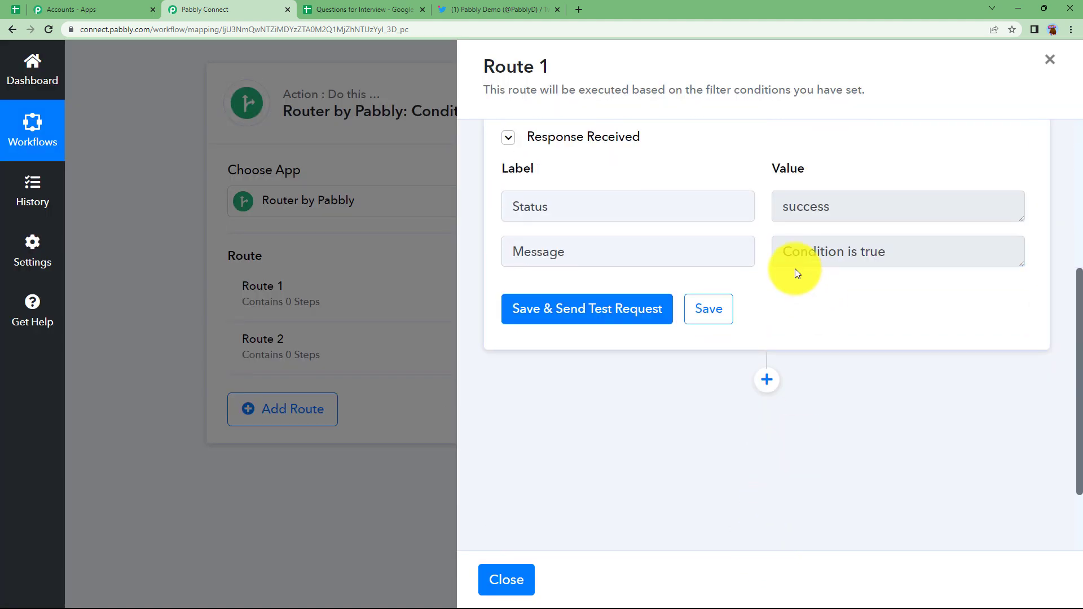
pyautogui.scroll(4, 733, 237)
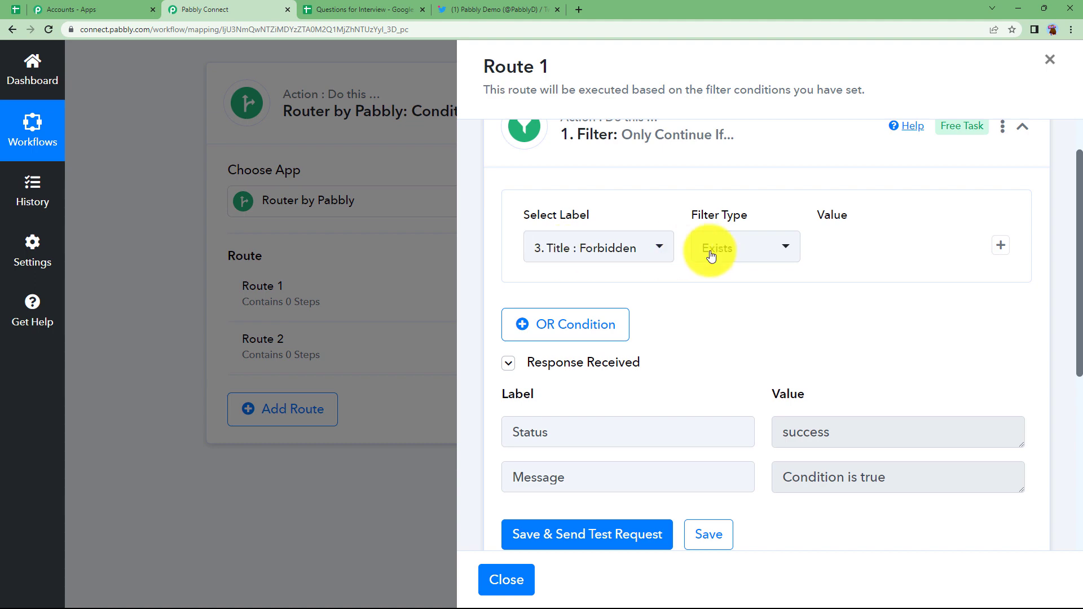
pyautogui.scroll(-4, 609, 379)
# Step: Add a new action step after the filter and search the apps for gmail
pyautogui.click(766, 379)
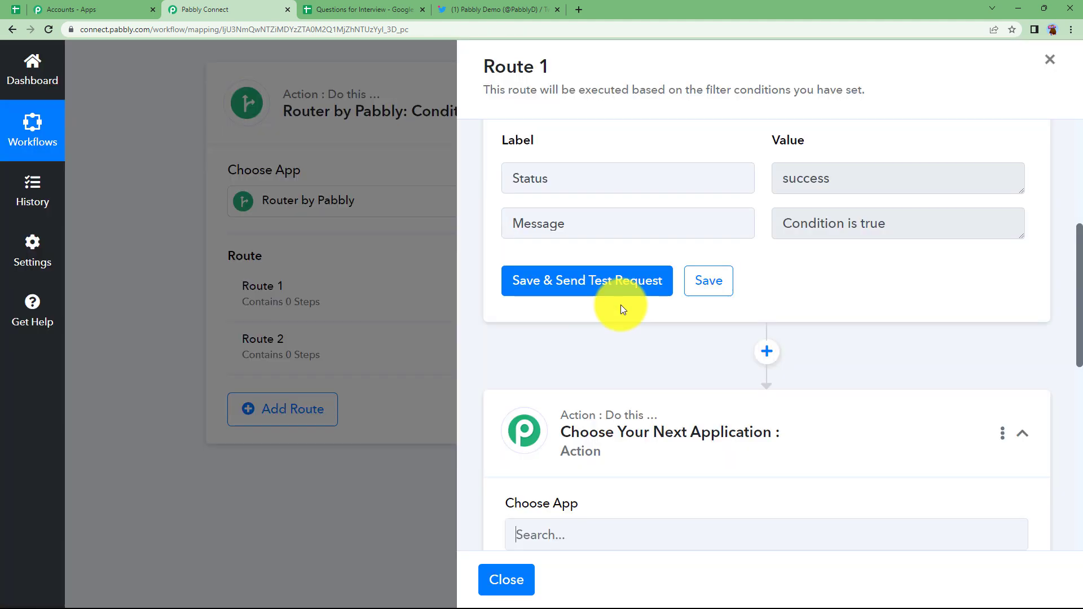
pyautogui.scroll(-3, 581, 451)
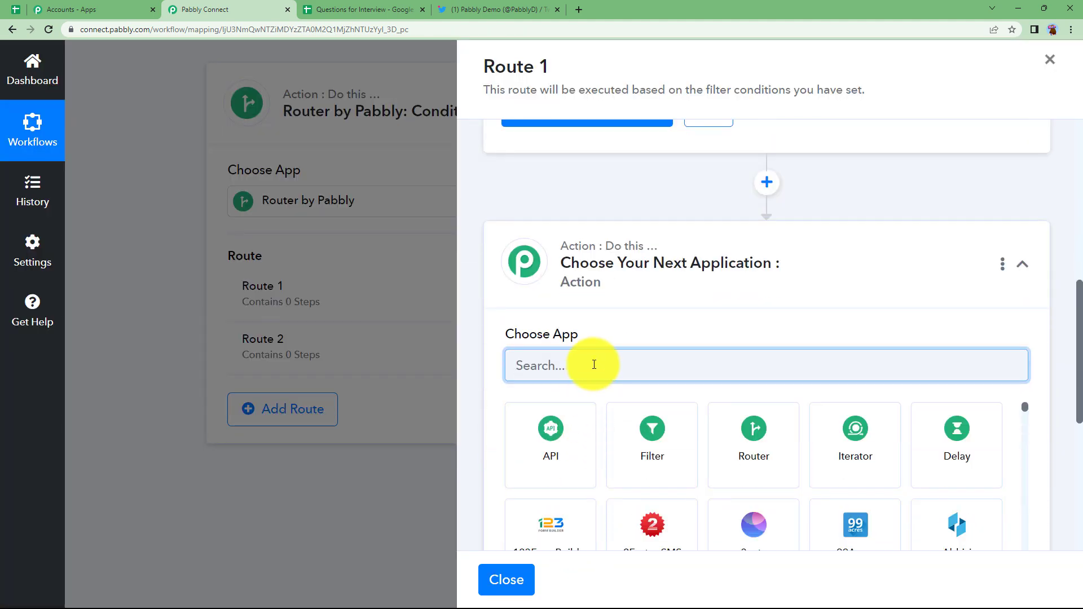
pyautogui.write('gmail')
pyautogui.click(643, 428)
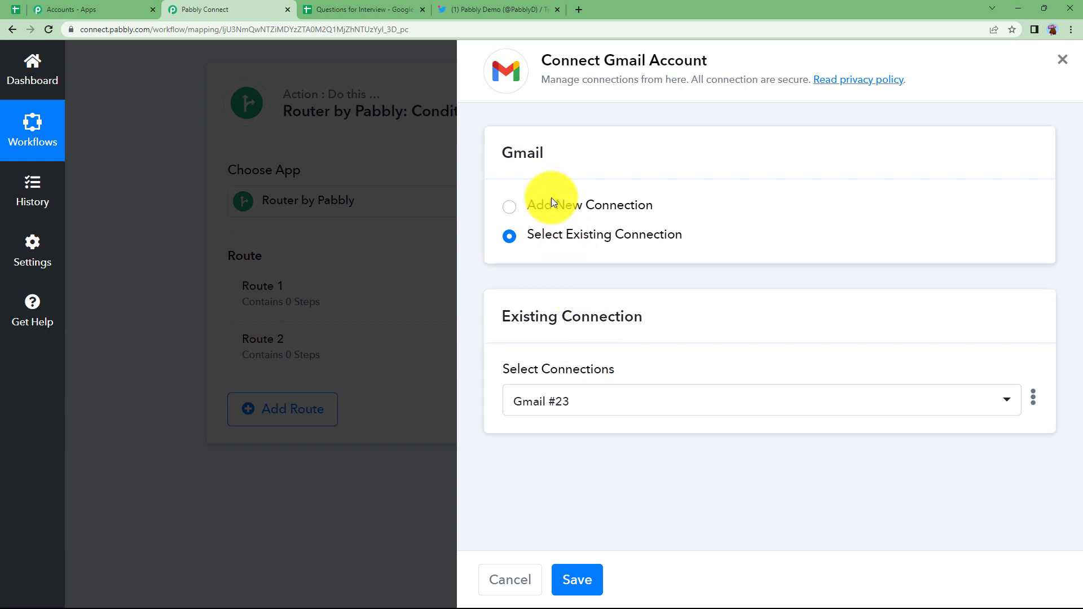
# Step: Authorize a new Gmail connection by choosing the Google account and allowing access
pyautogui.click(571, 214)
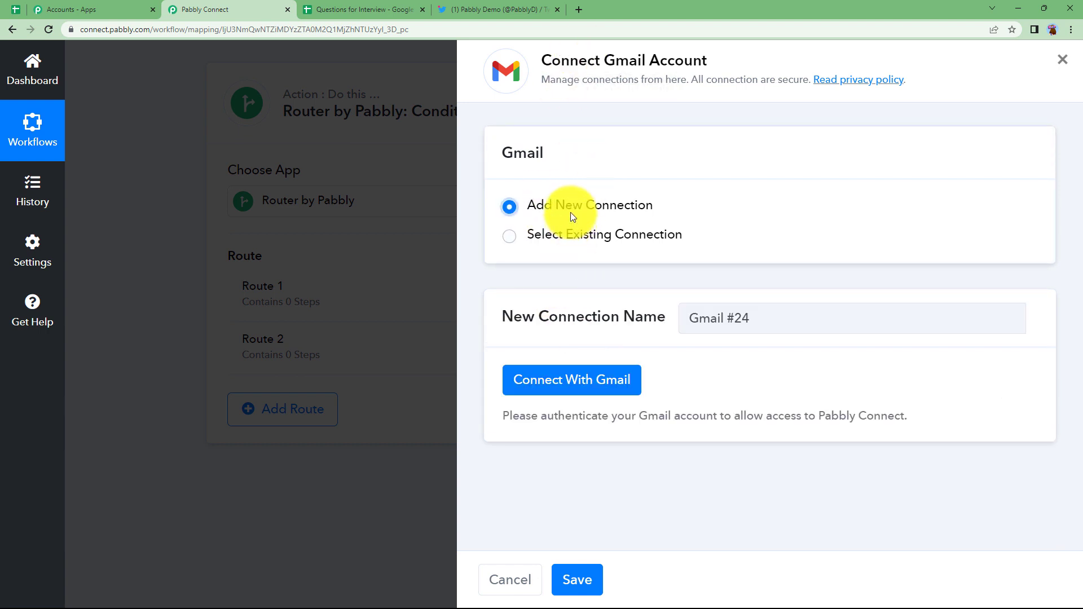
pyautogui.click(580, 377)
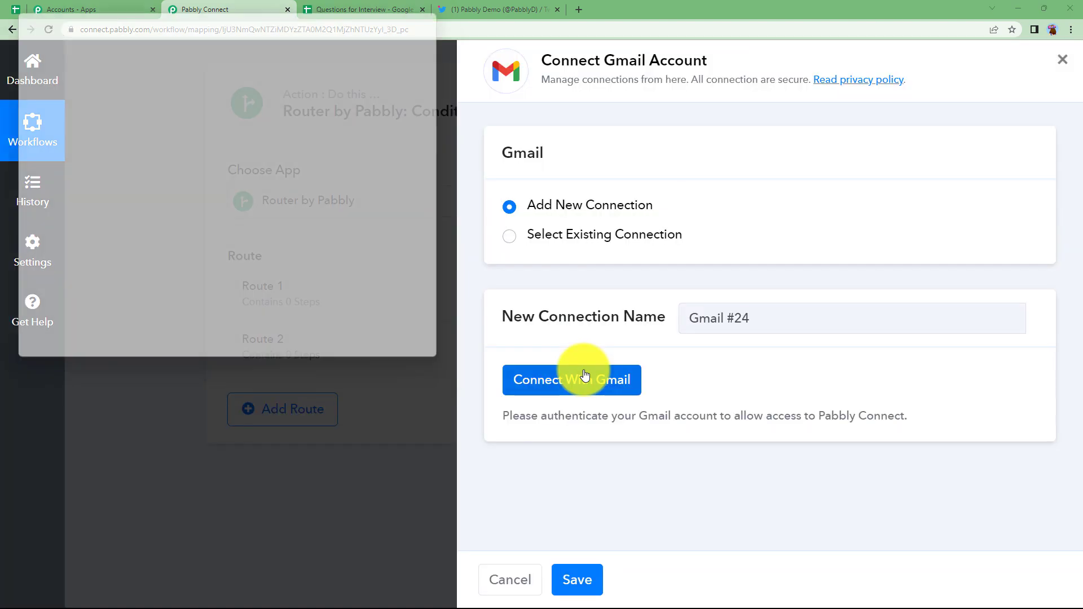
pyautogui.click(158, 237)
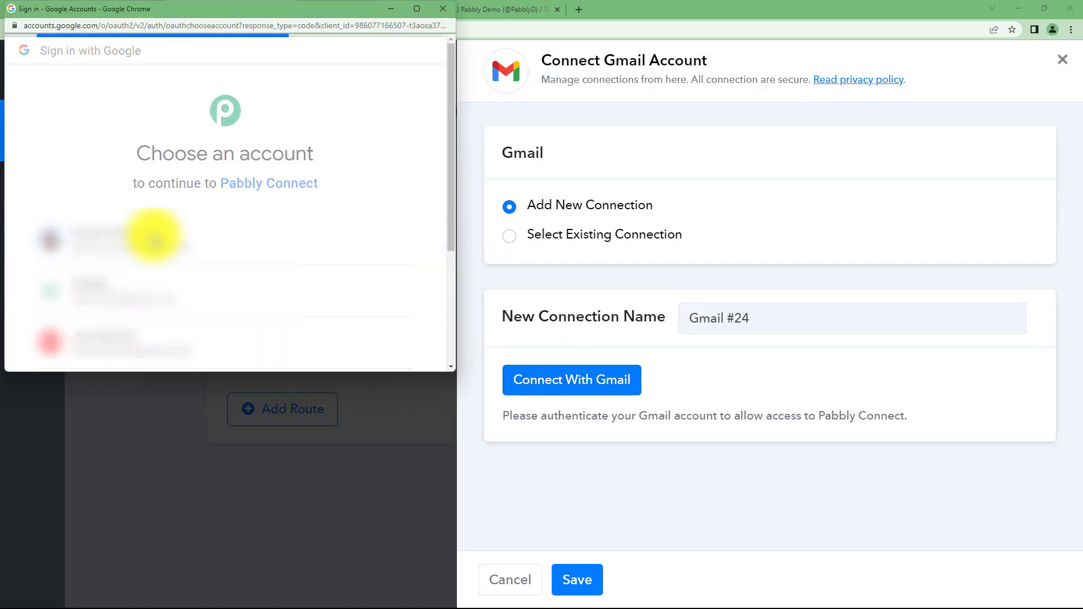
pyautogui.scroll(-5, 154, 272)
pyautogui.click(319, 276)
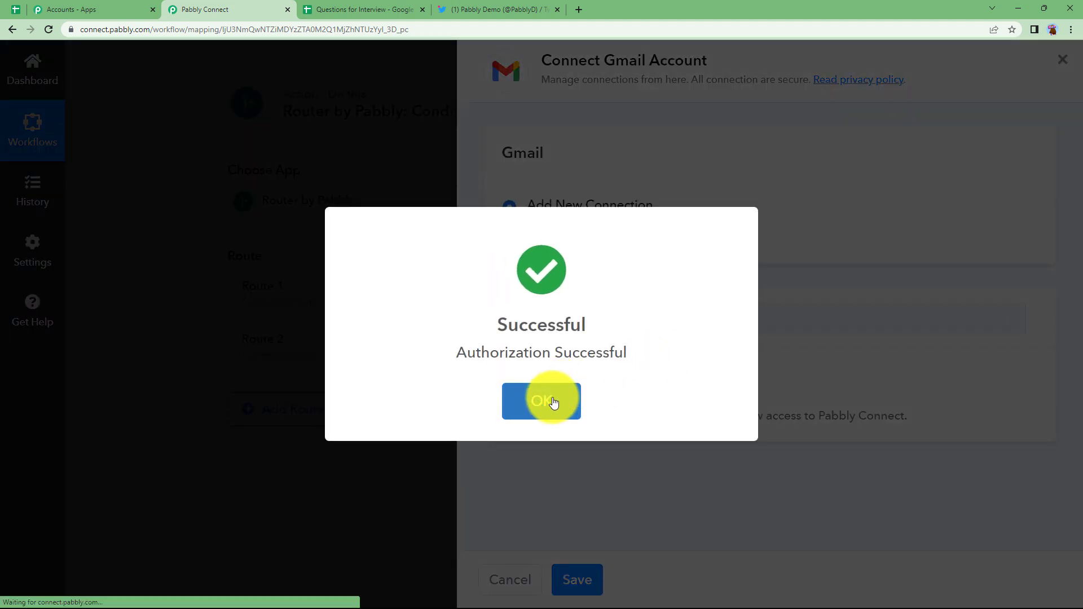
pyautogui.click(553, 402)
pyautogui.scroll(-4, 587, 450)
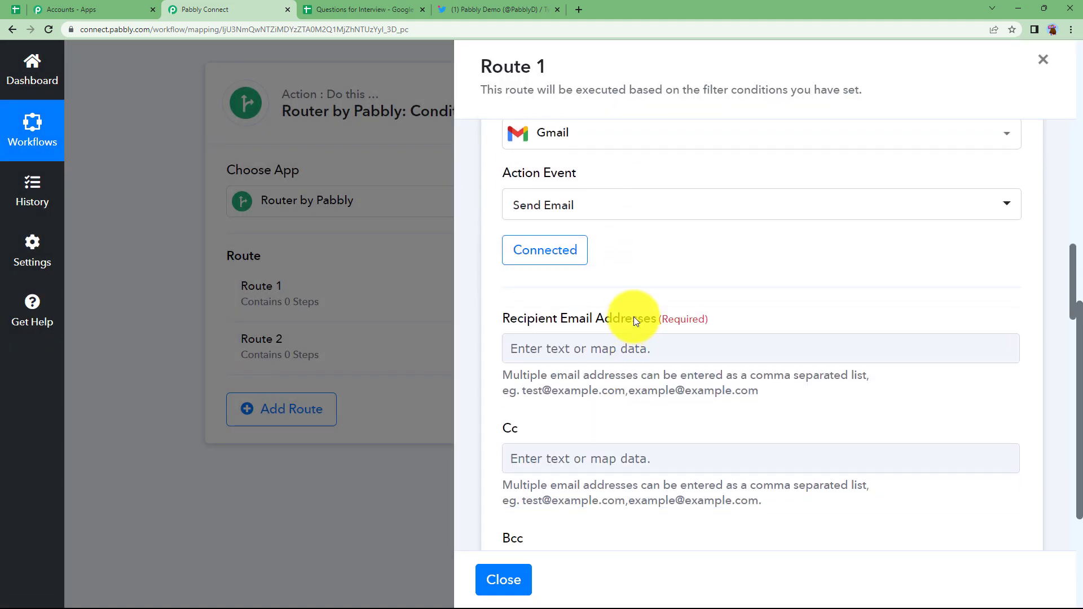
pyautogui.click(630, 351)
# Step: Enter the recipient e-mail address and set the sender name to My Dummy
pyautogui.write('USER')
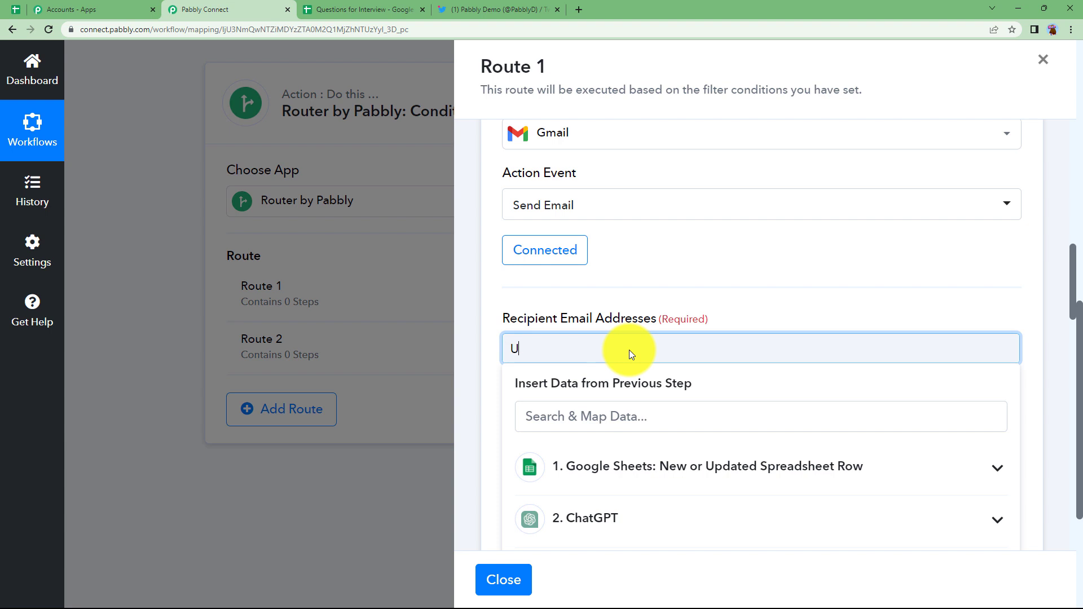
pyautogui.press('BackSpace')
pyautogui.press('BackSpace')
pyautogui.press('BackSpace')
pyautogui.press('BackSpace')
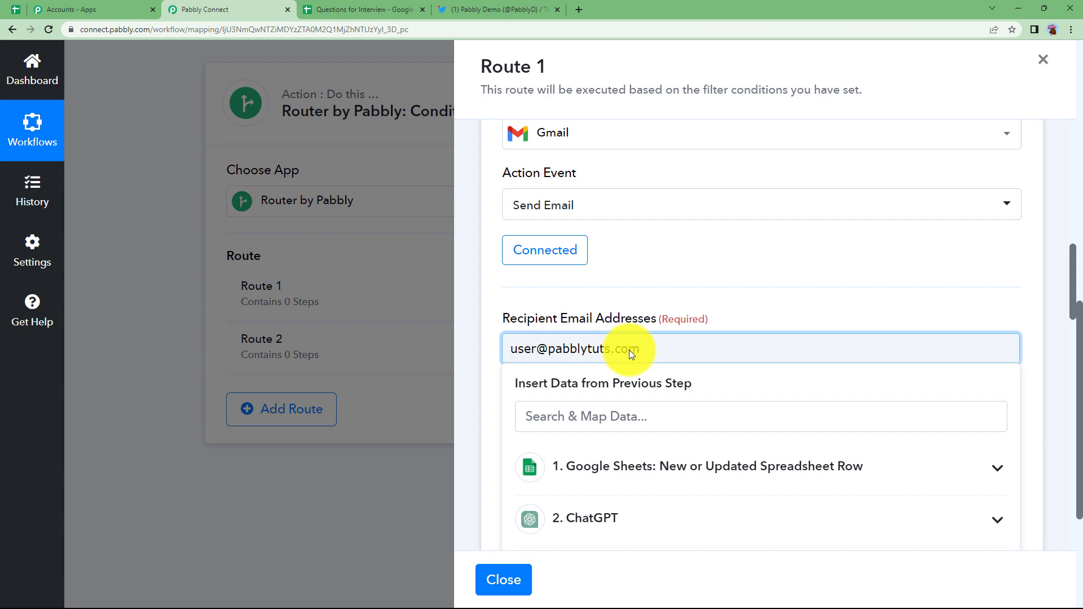
pyautogui.click(678, 305)
pyautogui.scroll(-6, 677, 306)
pyautogui.scroll(-1, 678, 306)
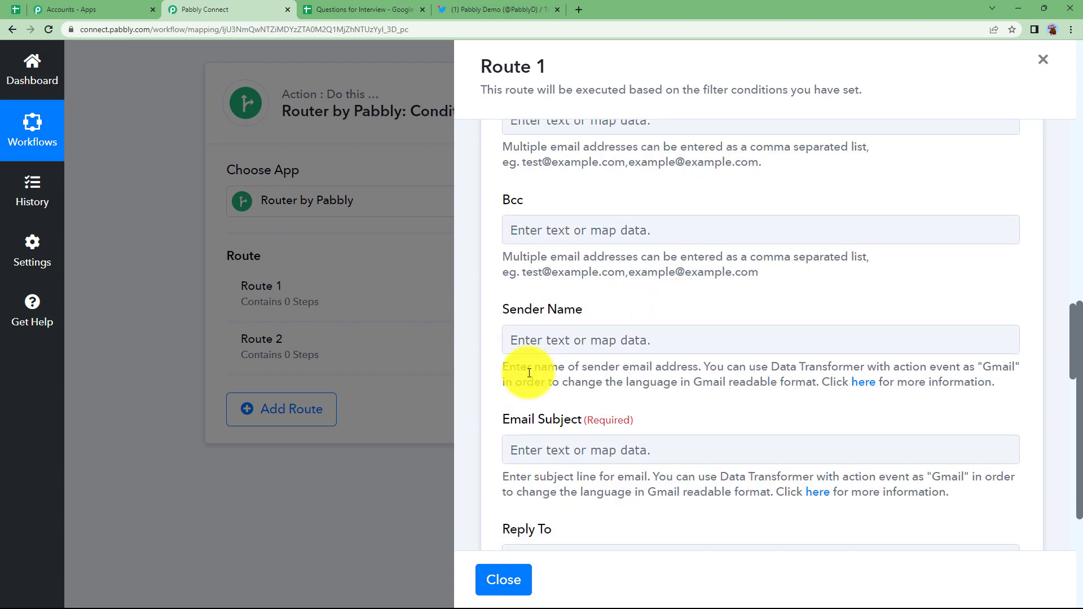
pyautogui.click(560, 343)
pyautogui.write('My')
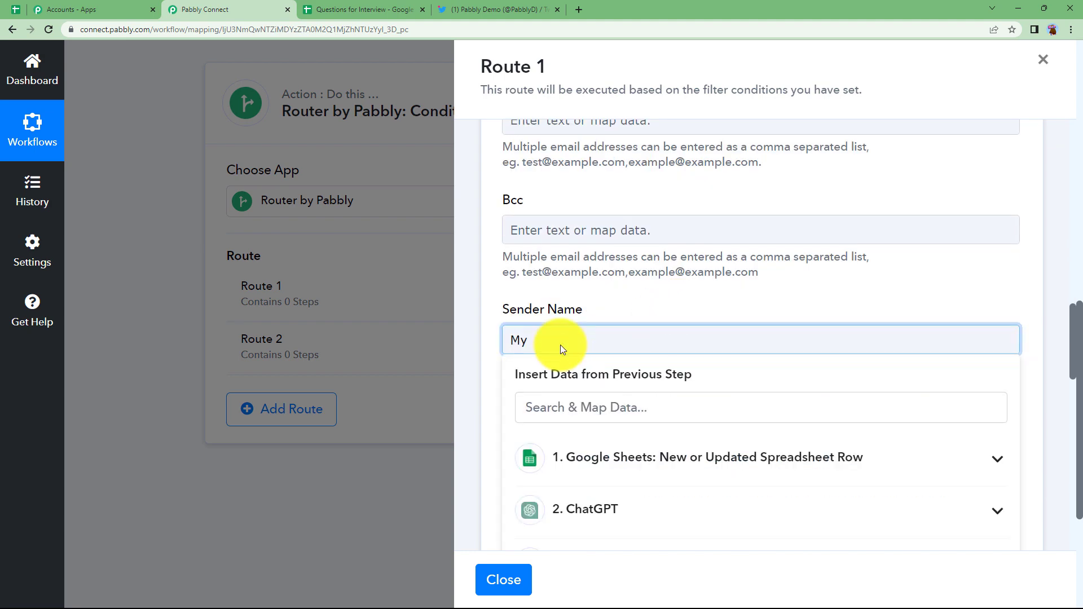
pyautogui.write(' Dummy')
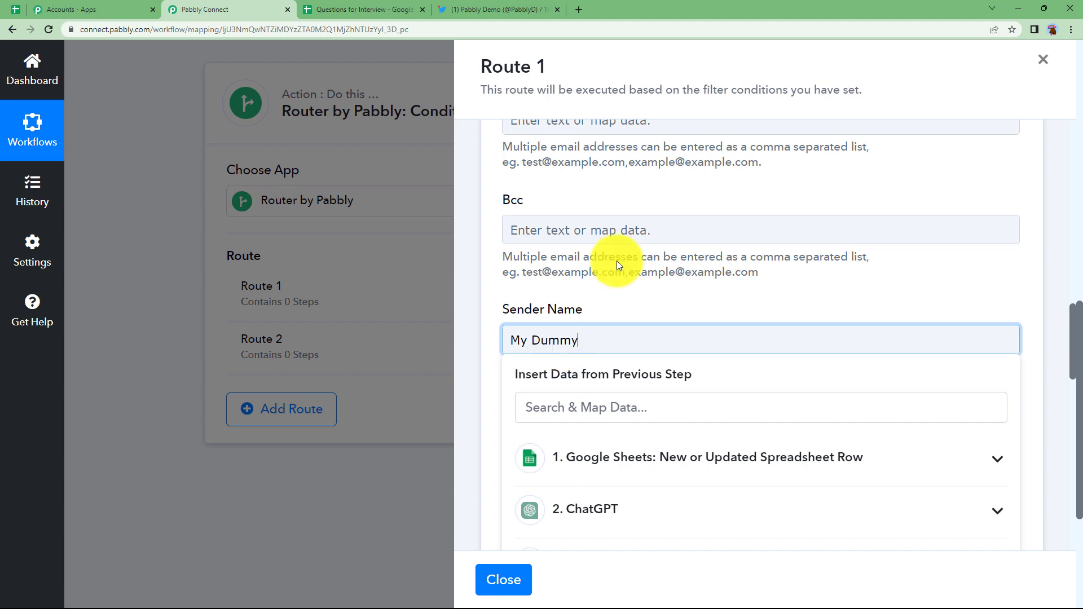
pyautogui.click(617, 261)
# Step: Set subject 'Tweet Status: Failed', paste the technical-glitch message body, and send a test email
pyautogui.scroll(-3, 628, 303)
pyautogui.click(579, 281)
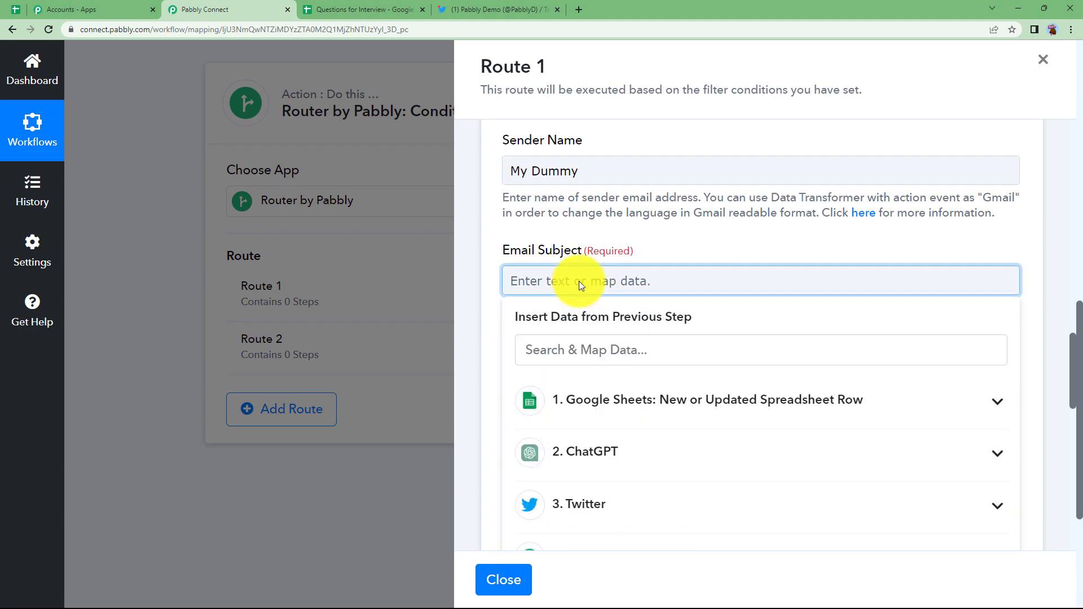
pyautogui.write('Tweet Status: Failed')
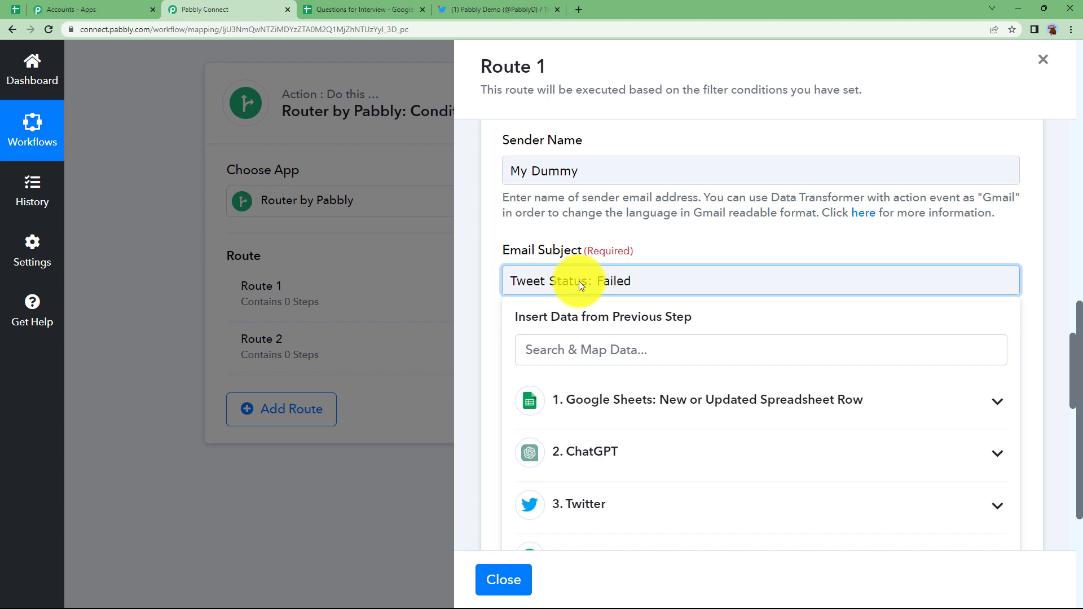
pyautogui.click(685, 246)
pyautogui.scroll(-4, 551, 398)
pyautogui.click(573, 365)
pyautogui.write("Dear User, Your automated tweets couldn't be uploaded due to technical glitch. Please Check.  Thanks")
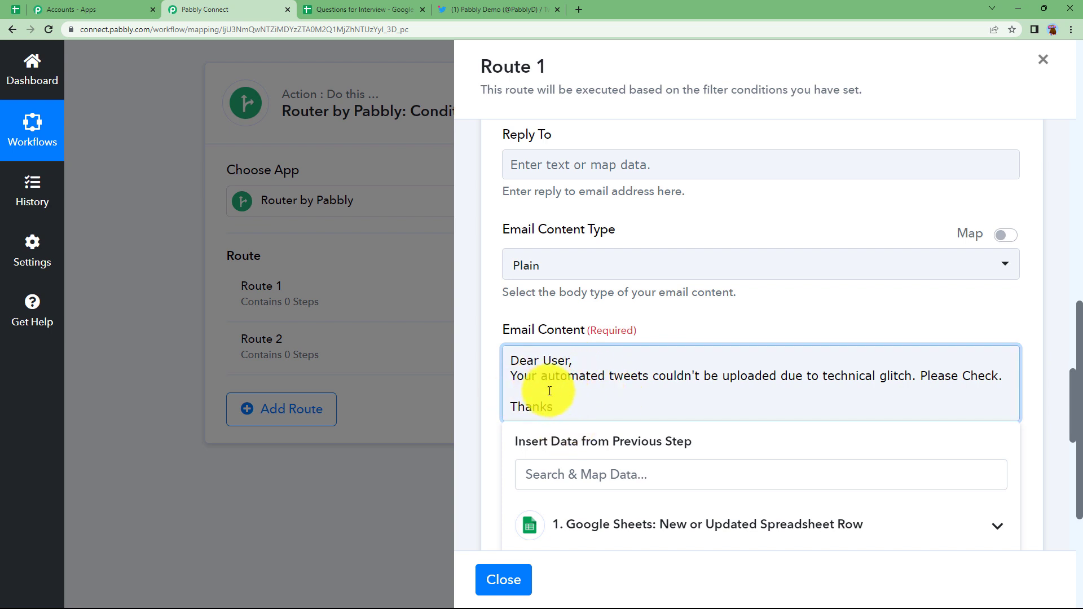
pyautogui.click(670, 330)
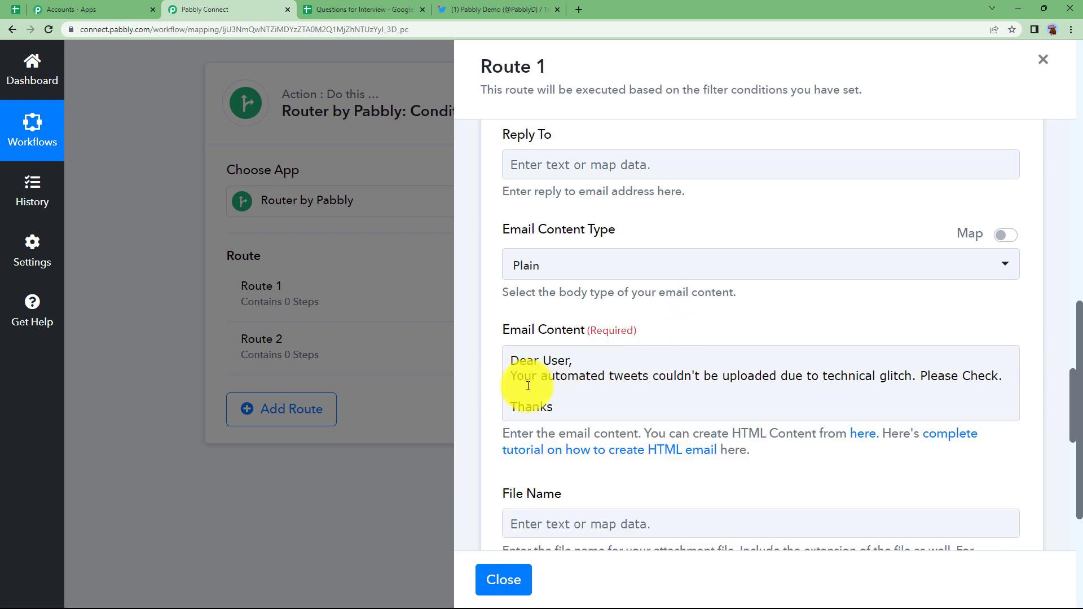
pyautogui.scroll(-8, 515, 404)
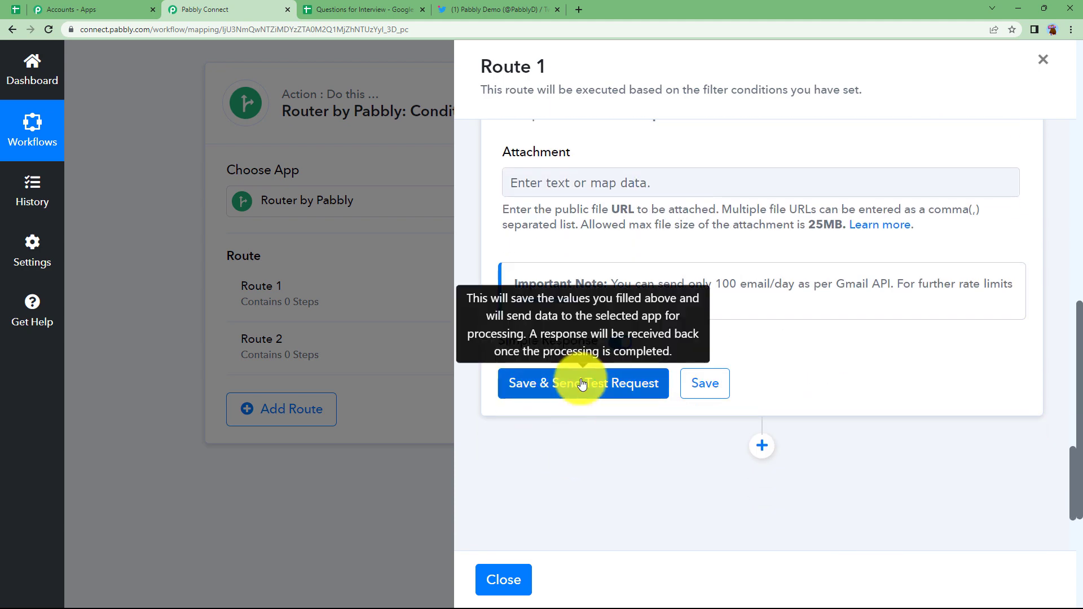
pyautogui.click(581, 384)
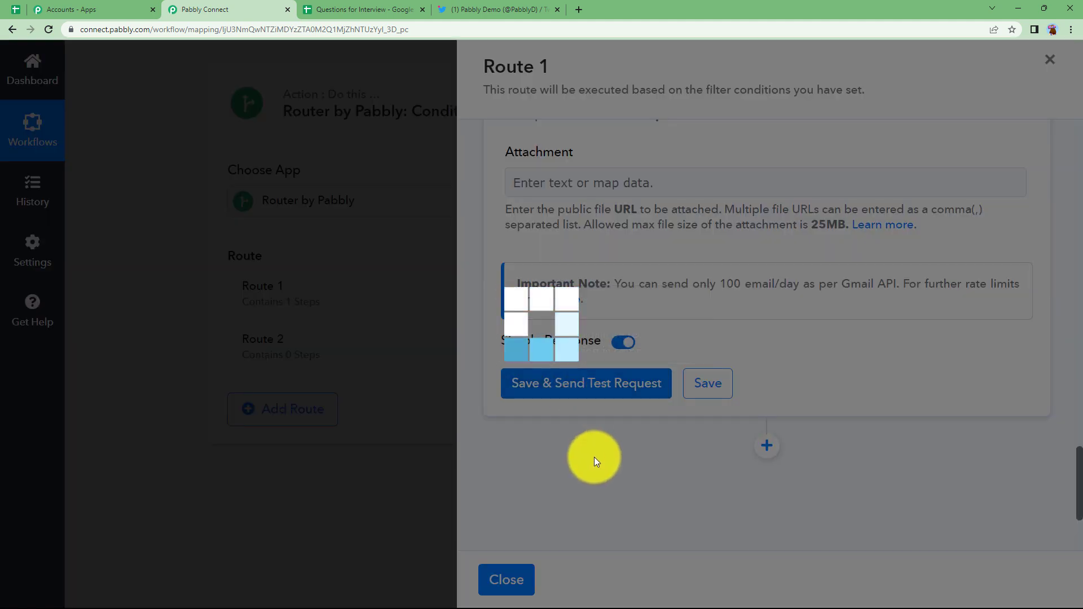
# Step: After the Gmail test sends, close Route 1's panel to show the router with Route 1 holding 1 step
pyautogui.scroll(-4, 594, 456)
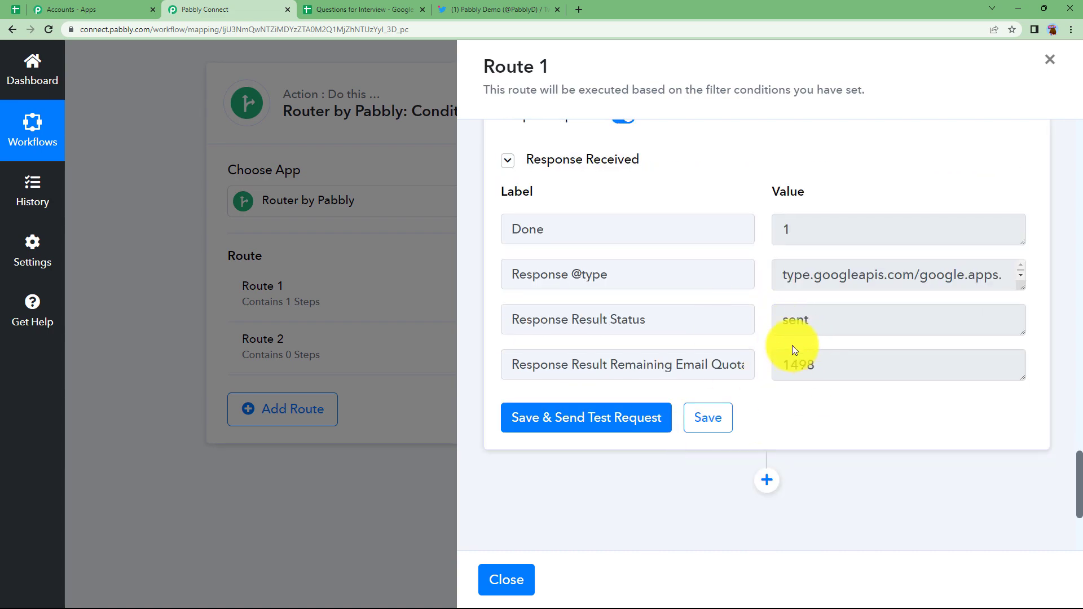
pyautogui.scroll(15, 791, 346)
pyautogui.scroll(6, 792, 345)
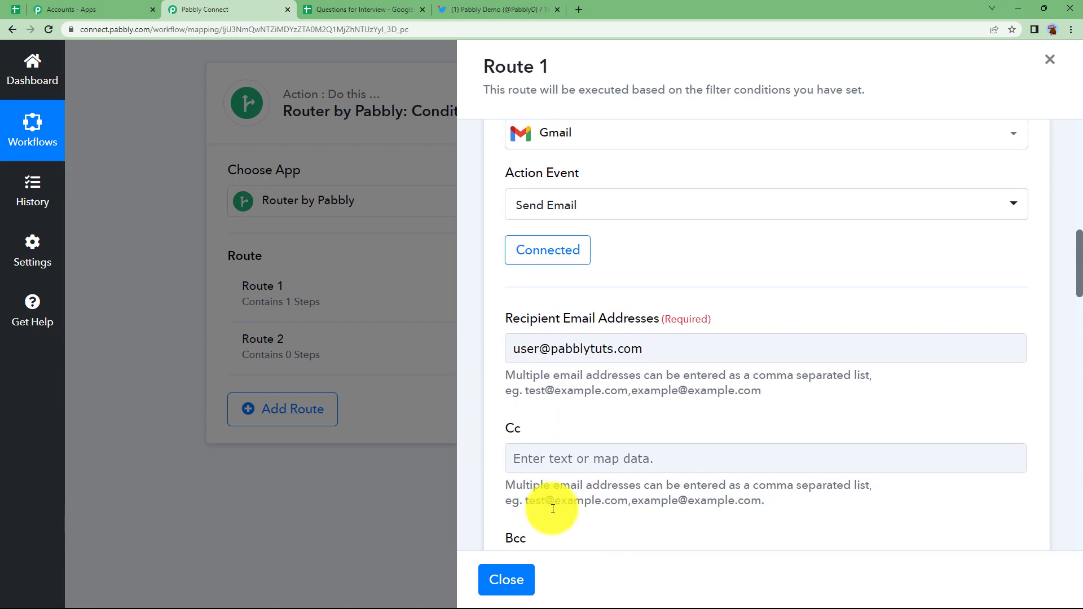
pyautogui.click(505, 580)
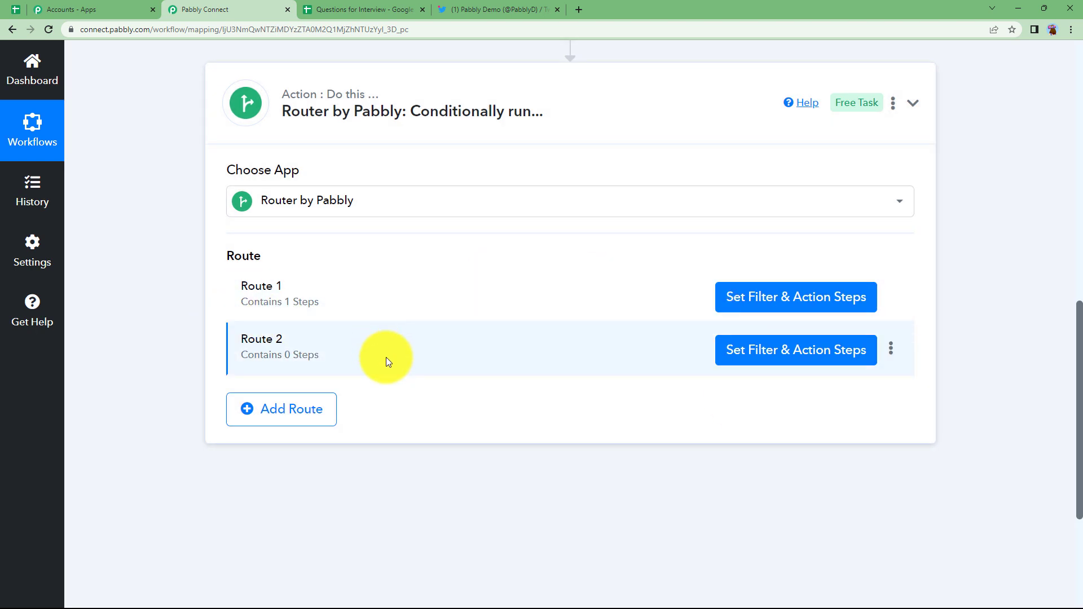
# Step: Clone Route 1 and delete the empty Route 2
pyautogui.click(891, 352)
pyautogui.click(891, 295)
pyautogui.click(839, 341)
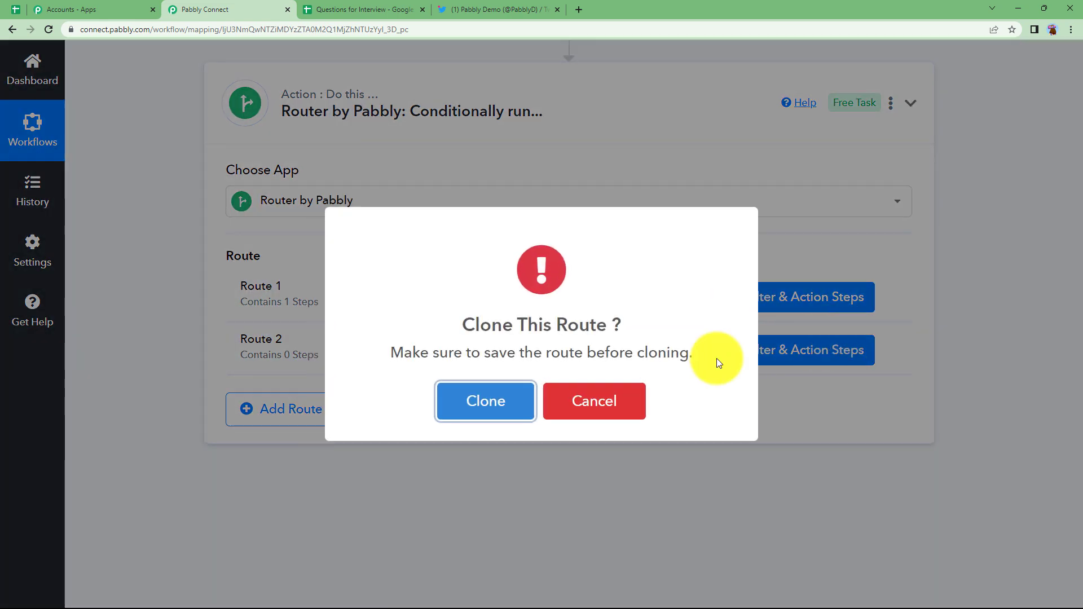
pyautogui.click(503, 399)
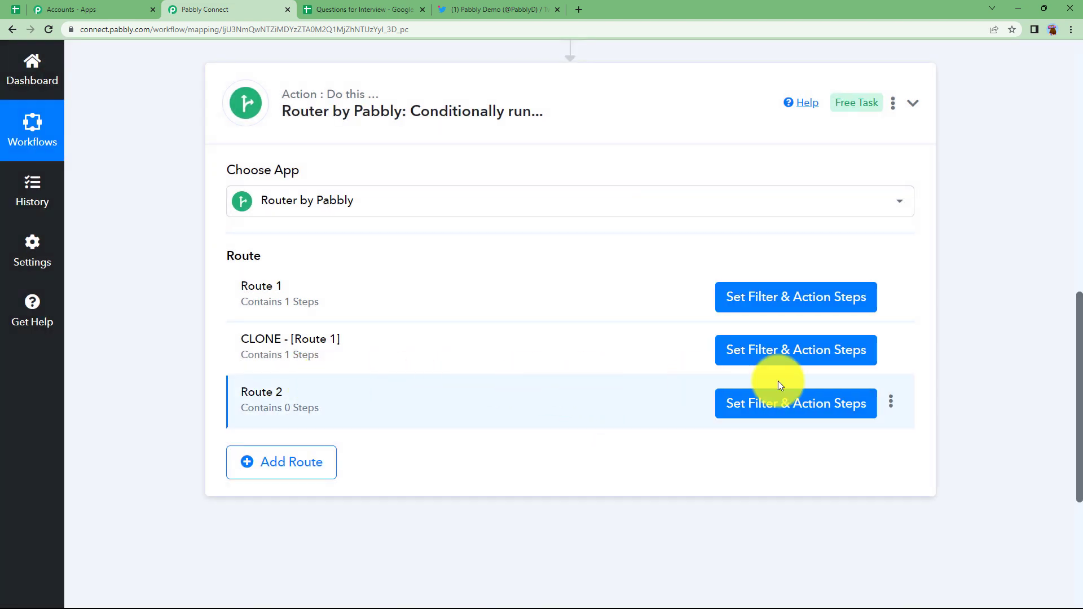
pyautogui.click(891, 403)
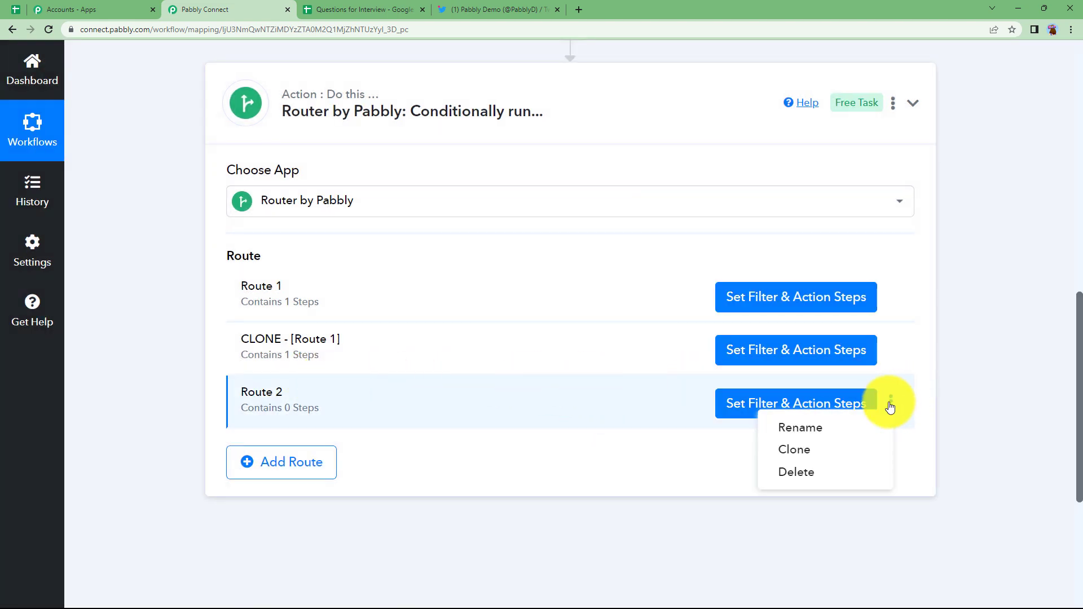
pyautogui.click(846, 472)
pyautogui.click(514, 412)
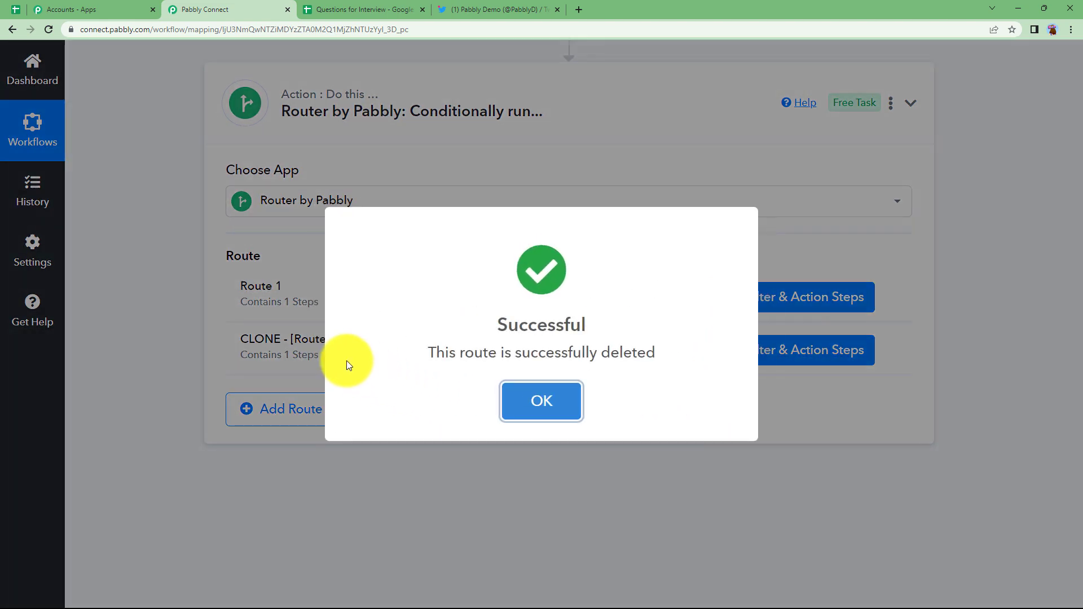
pyautogui.click(557, 394)
# Step: Change the cloned route's filter to 'Title: Forbidden' Does not exist and test it
pyautogui.click(746, 355)
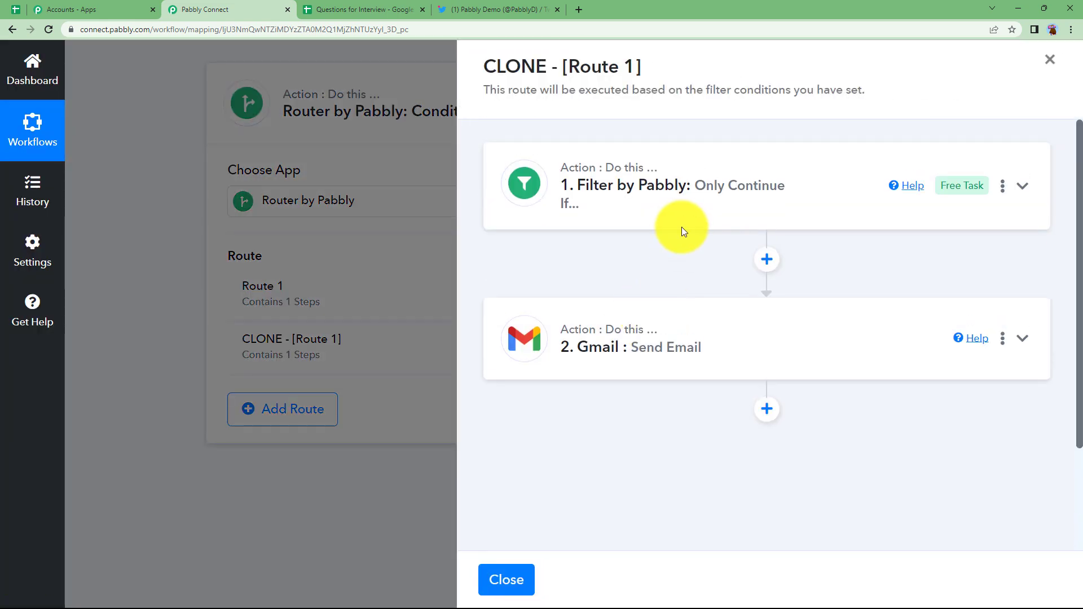
pyautogui.click(680, 228)
pyautogui.click(753, 309)
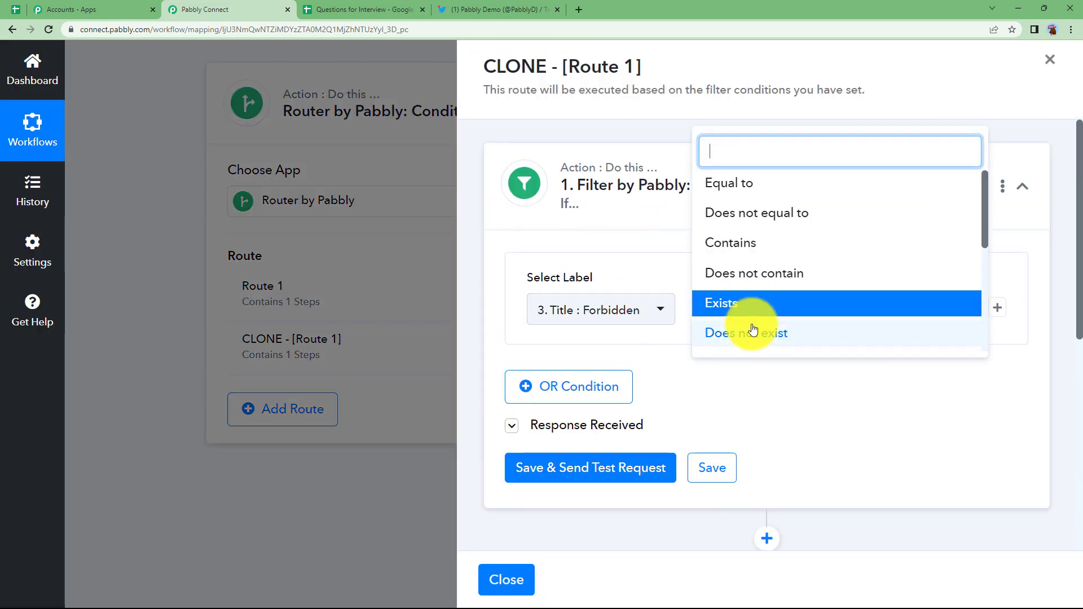
pyautogui.click(753, 329)
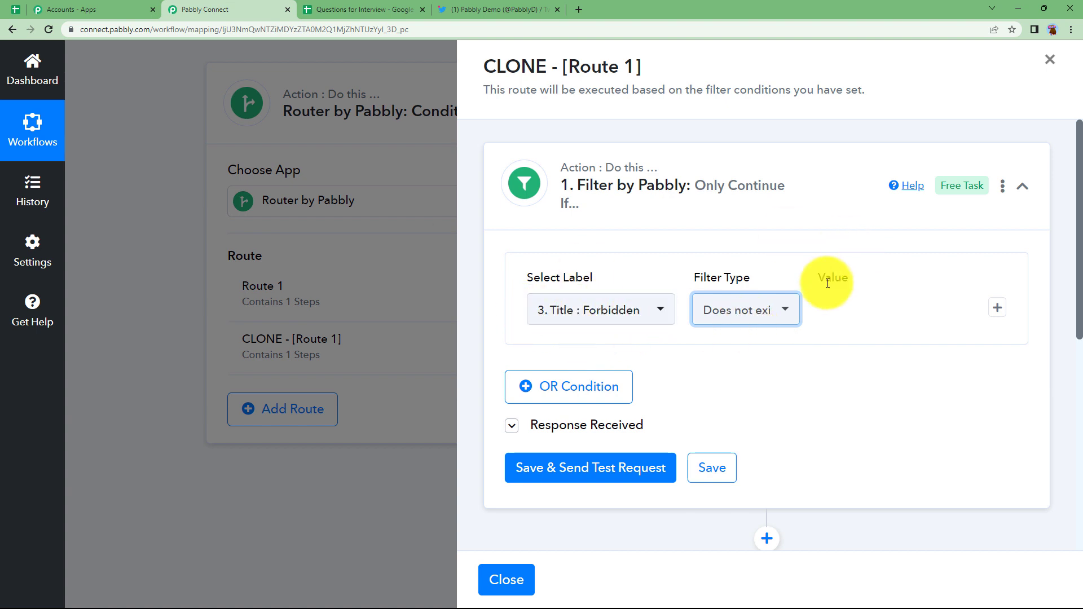
pyautogui.click(618, 472)
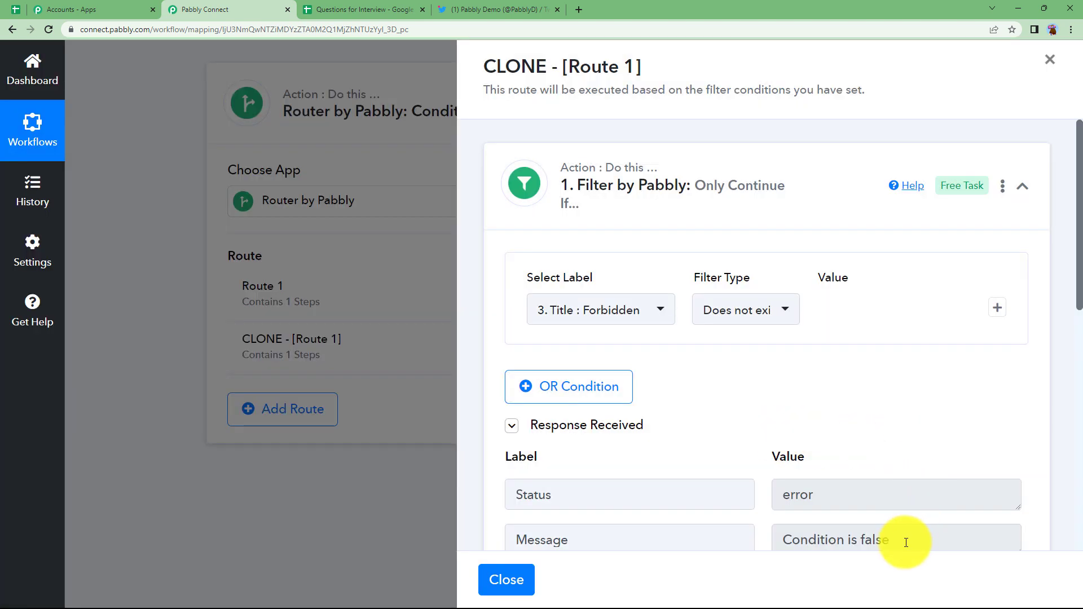
pyautogui.moveTo(905, 543); pyautogui.dragTo(756, 545)
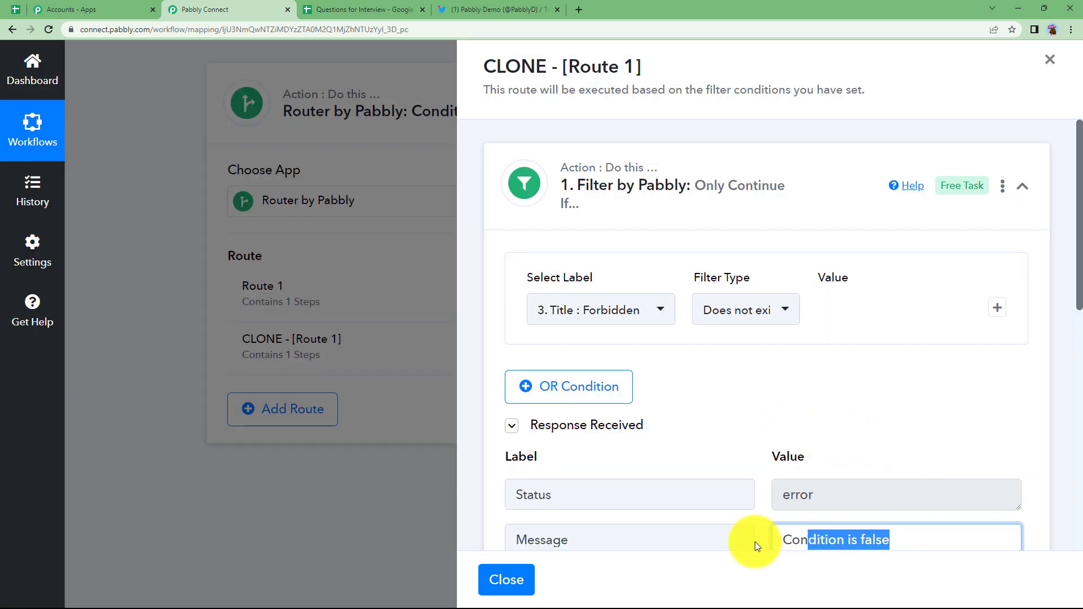
pyautogui.scroll(-1, 756, 545)
pyautogui.click(787, 166)
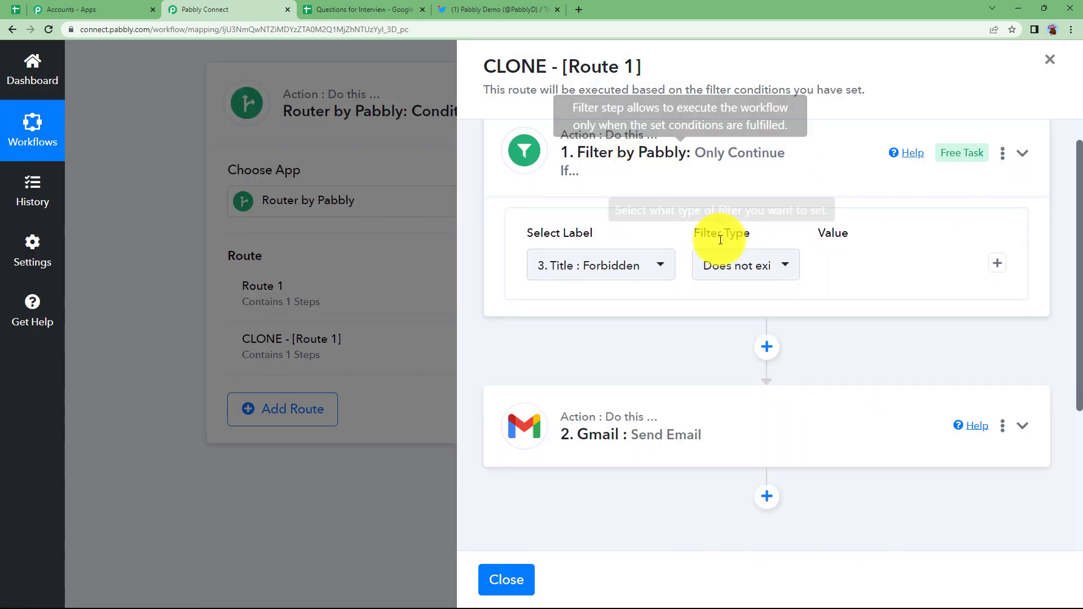
# Step: Change the cloned email's subject to 'Tweet Status: Success' and paste a successful-upload body
pyautogui.click(696, 290)
pyautogui.scroll(-5, 586, 372)
pyautogui.scroll(-10, 587, 373)
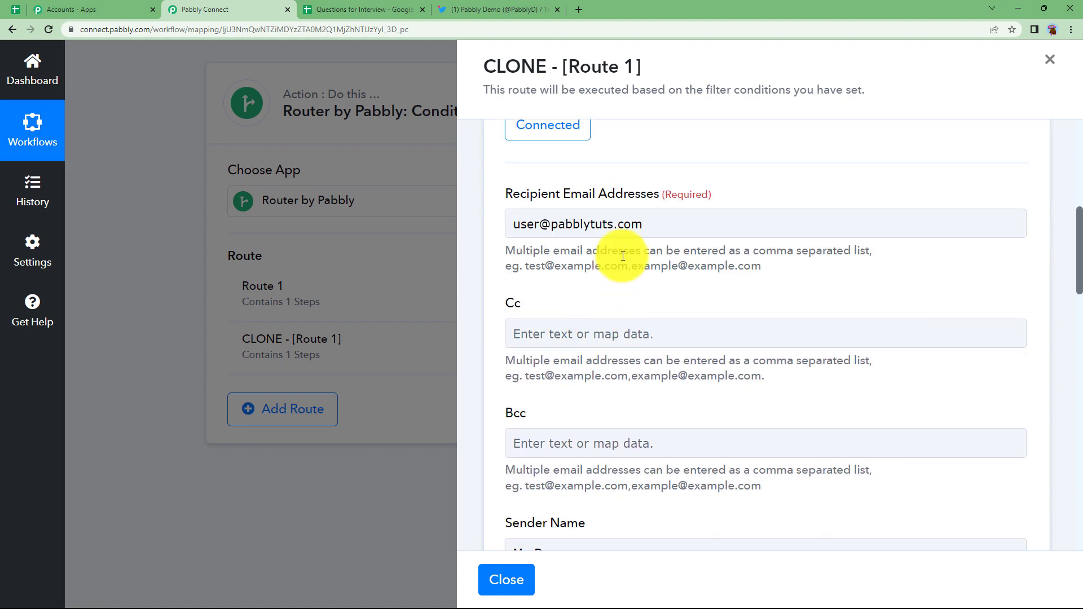
pyautogui.click(653, 269)
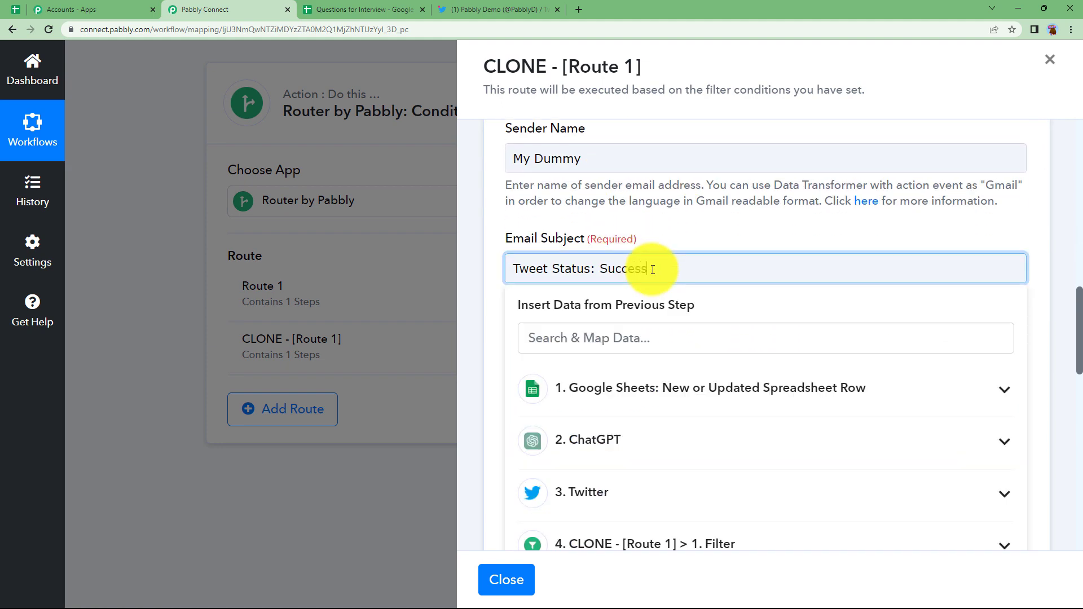
pyautogui.scroll(-6, 684, 323)
pyautogui.click(515, 252)
pyautogui.moveTo(515, 252); pyautogui.dragTo(917, 251)
pyautogui.write('Your automated tweet was uploaded succesfully')
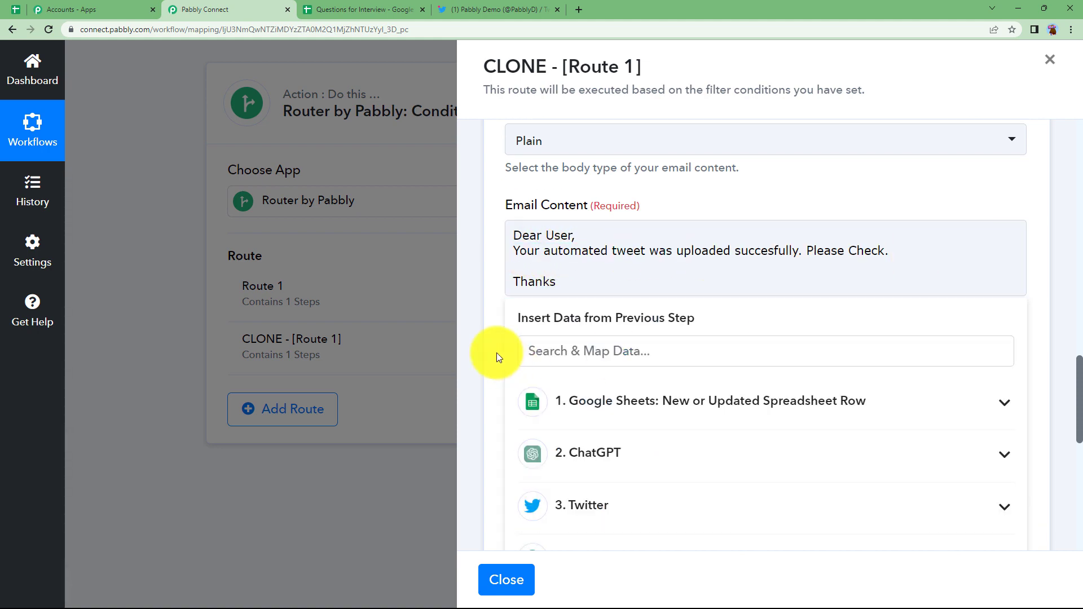
pyautogui.click(497, 353)
# Step: Send a test of the success email and close the cloned route's settings
pyautogui.scroll(-4, 597, 433)
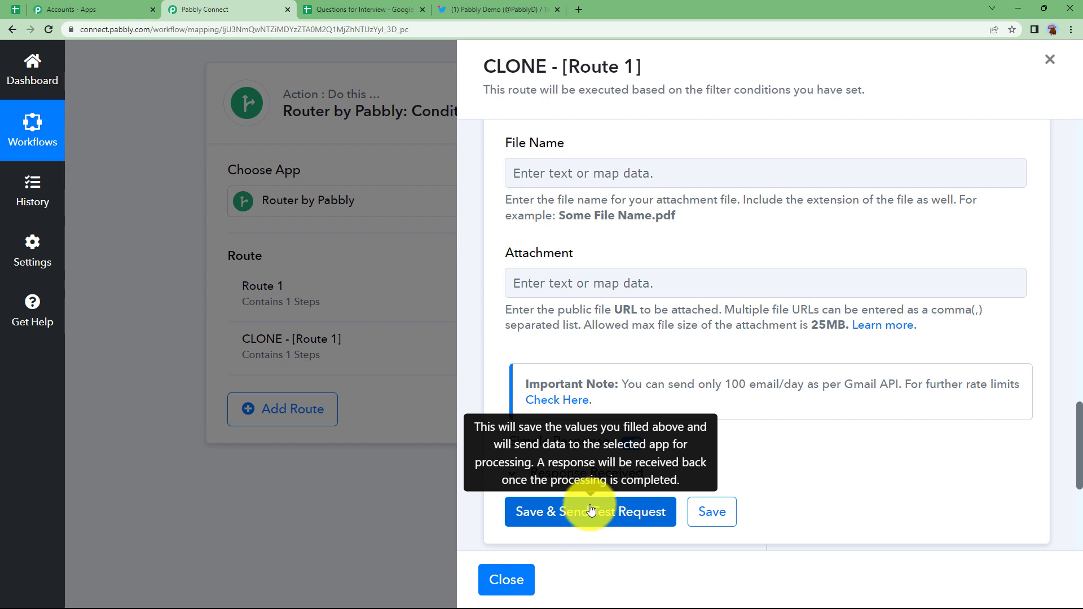
pyautogui.click(590, 511)
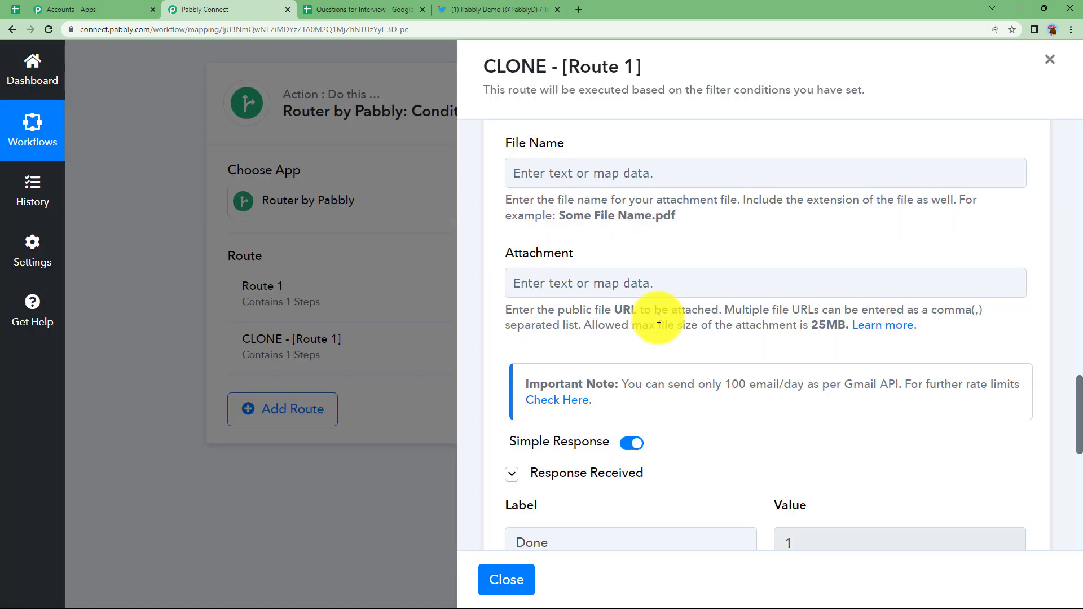
pyautogui.scroll(-7, 817, 377)
pyautogui.scroll(6, 796, 370)
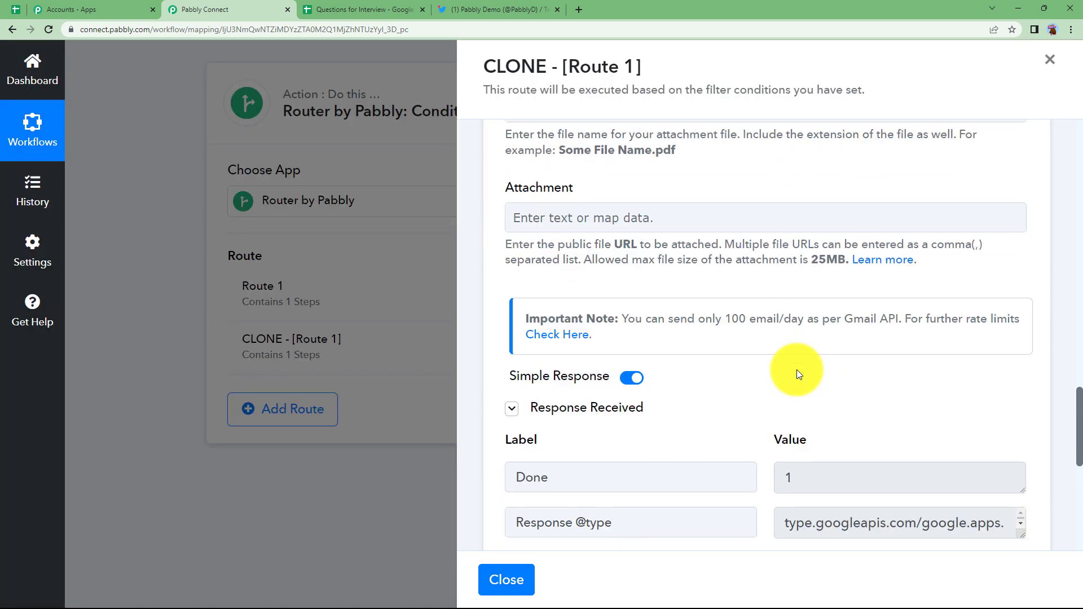
pyautogui.scroll(5, 796, 370)
pyautogui.click(502, 577)
pyautogui.scroll(3, 423, 482)
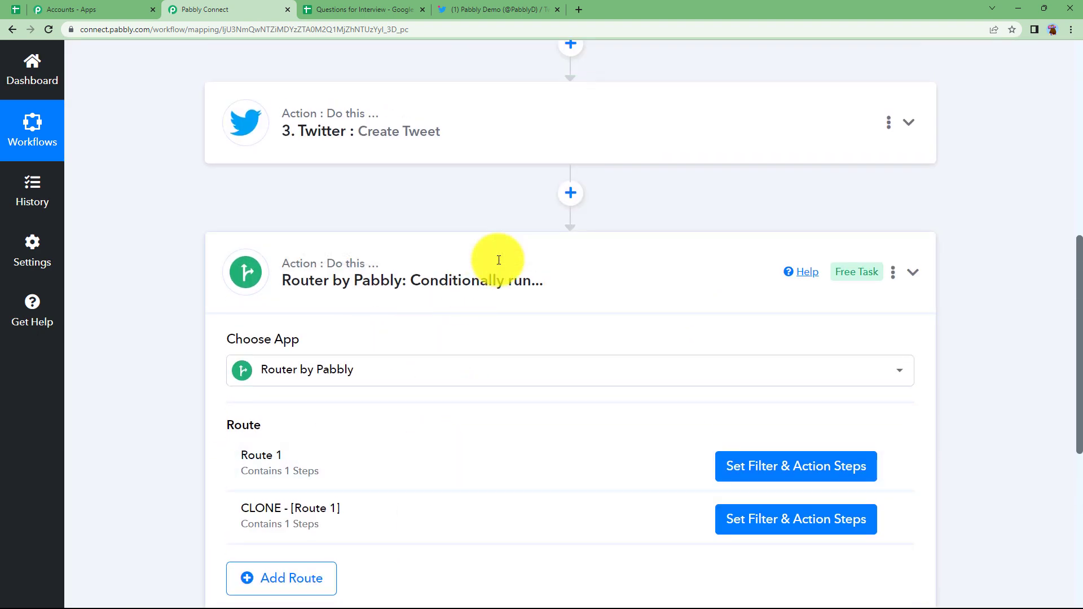
# Step: Collapse the two-route Router and expand the Twitter Create Tweet step's settings
pyautogui.click(499, 261)
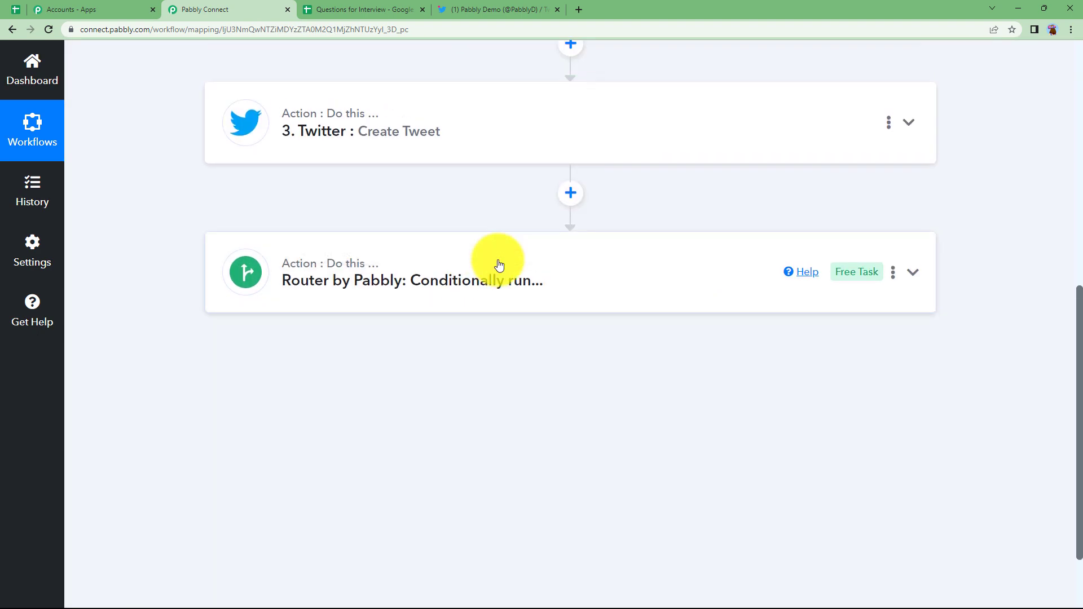
pyautogui.scroll(5, 498, 264)
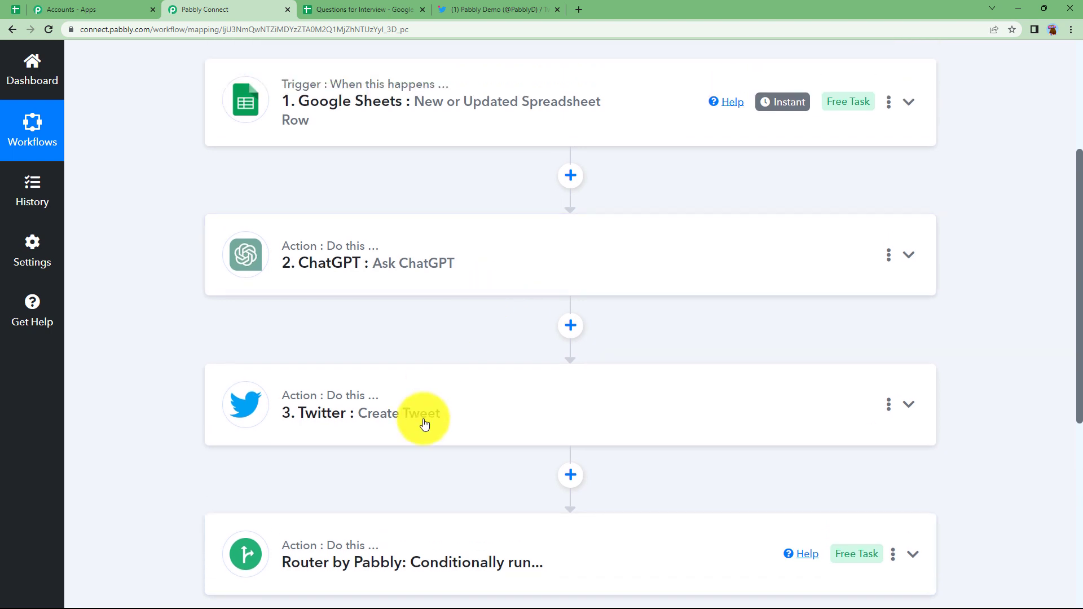
pyautogui.click(445, 415)
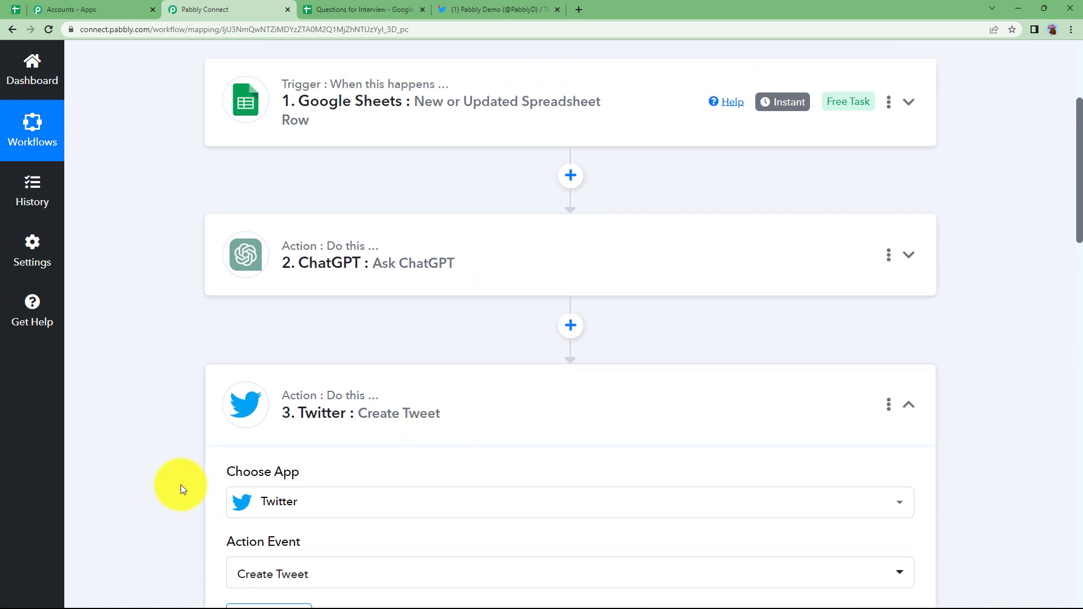
pyautogui.scroll(-3, 181, 485)
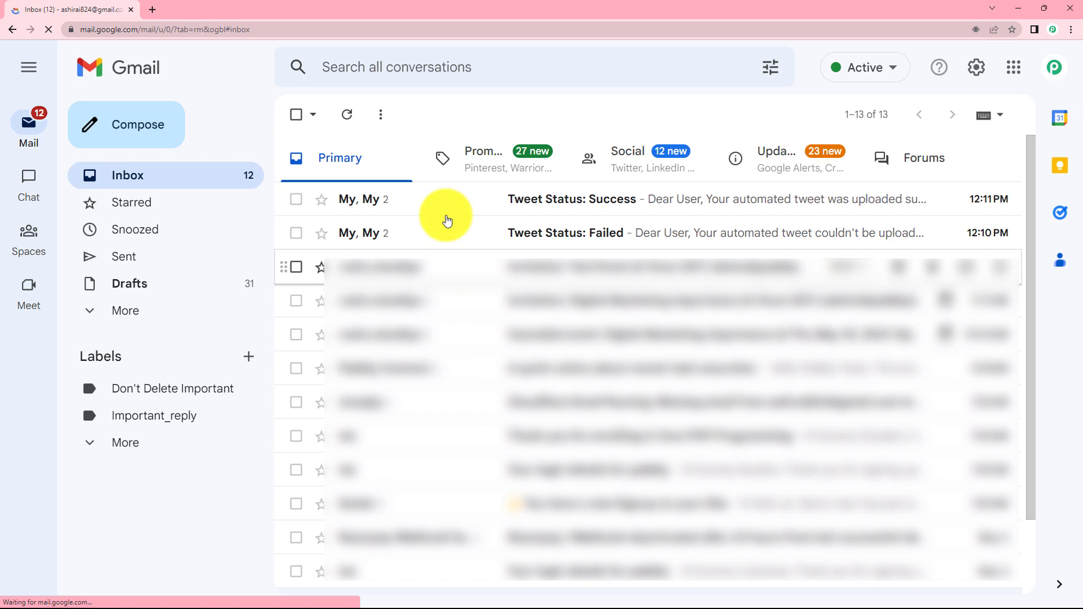
# Step: Check the 'Tweet Status: Failed' email, then the 'Tweet Status: Success' email in Gmail
pyautogui.click(447, 230)
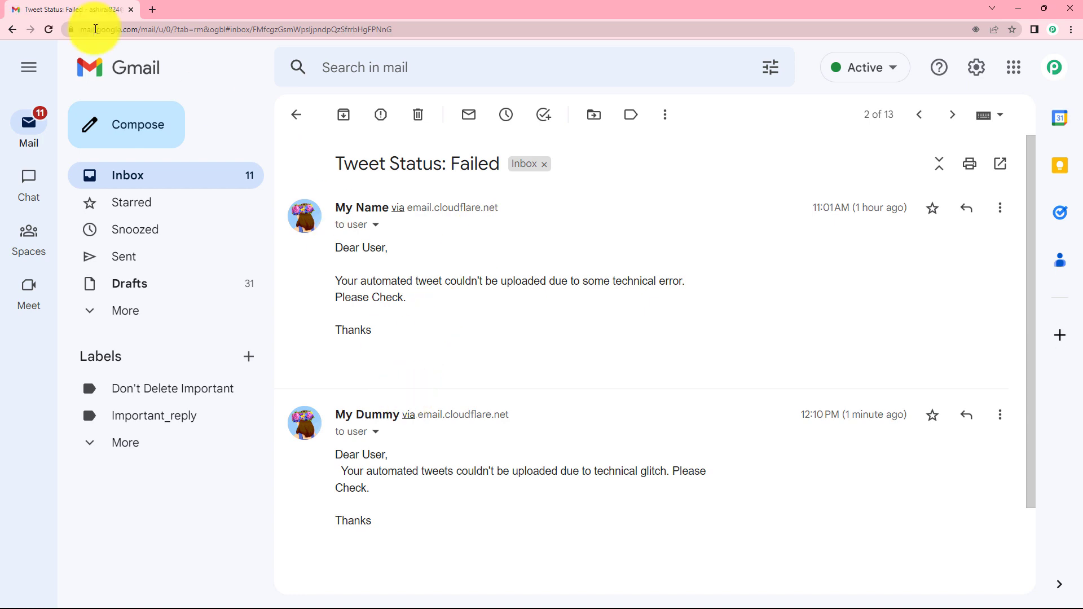
pyautogui.click(294, 115)
pyautogui.click(399, 198)
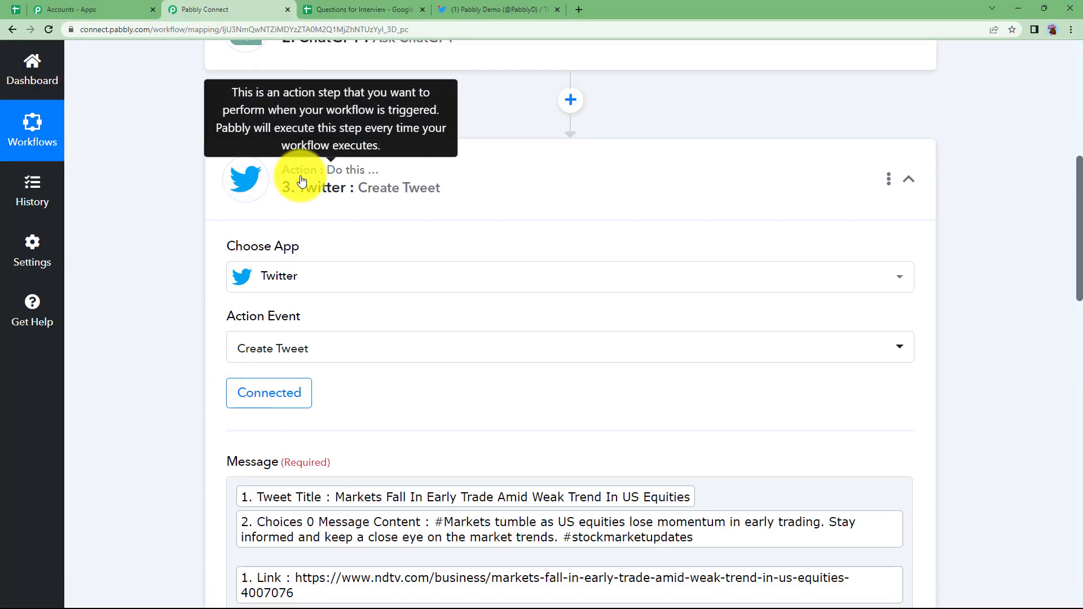
# Step: Collapse the Twitter Create Tweet step and review the workflow from Google Sheets trigger to Router
pyautogui.click(271, 184)
pyautogui.scroll(4, 197, 330)
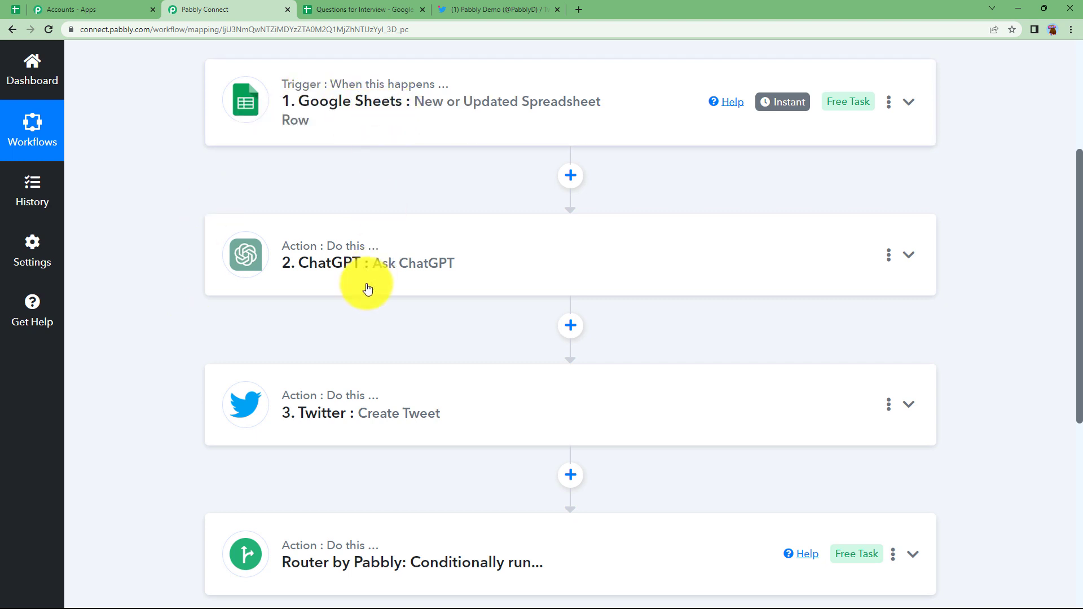
pyautogui.scroll(-3, 367, 290)
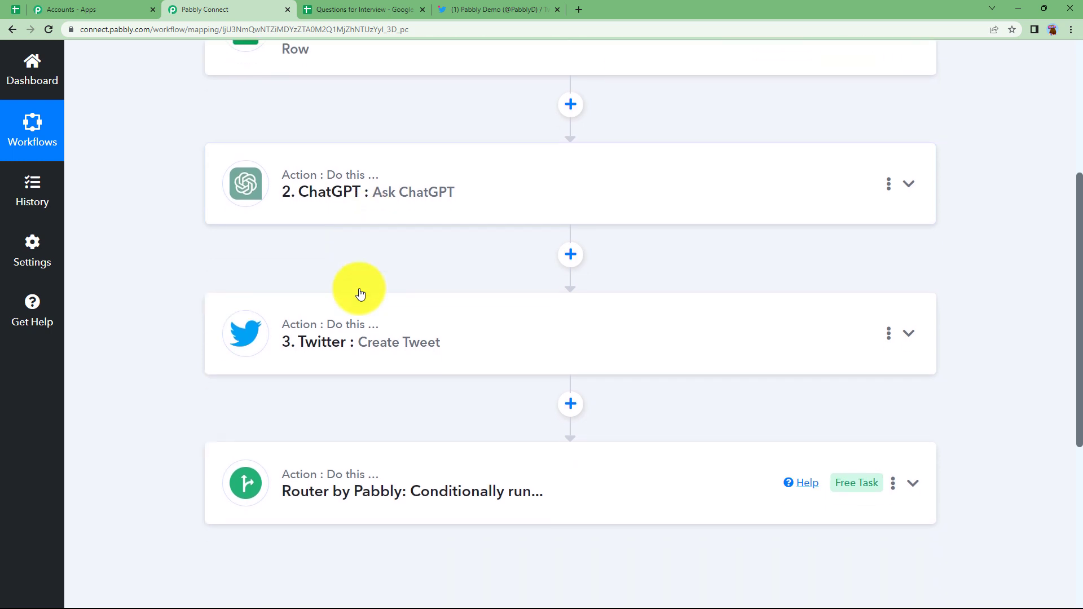